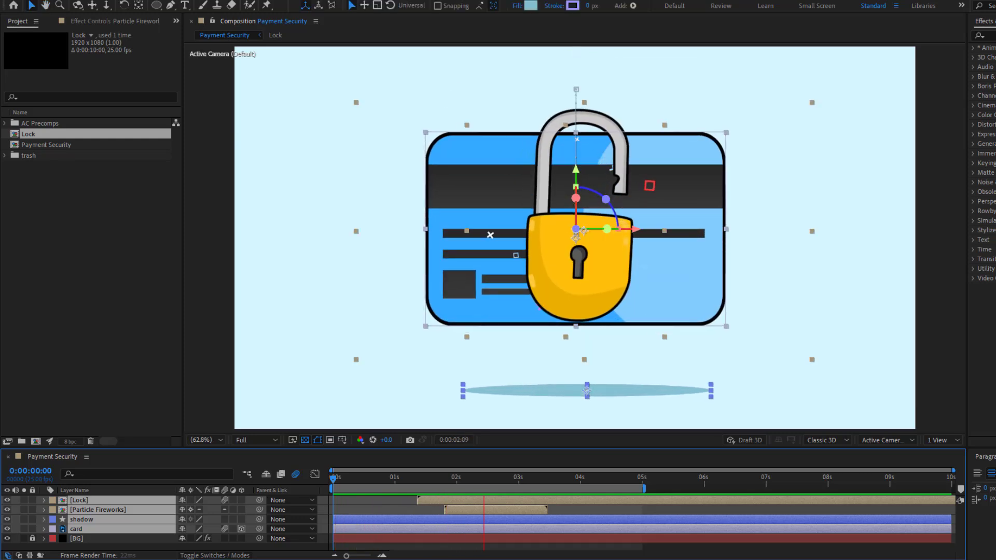
# Maximize the viewer and play back the finished padlock-and-card animation
pyautogui.press('space')
pyautogui.press('`')
pyautogui.press('space')
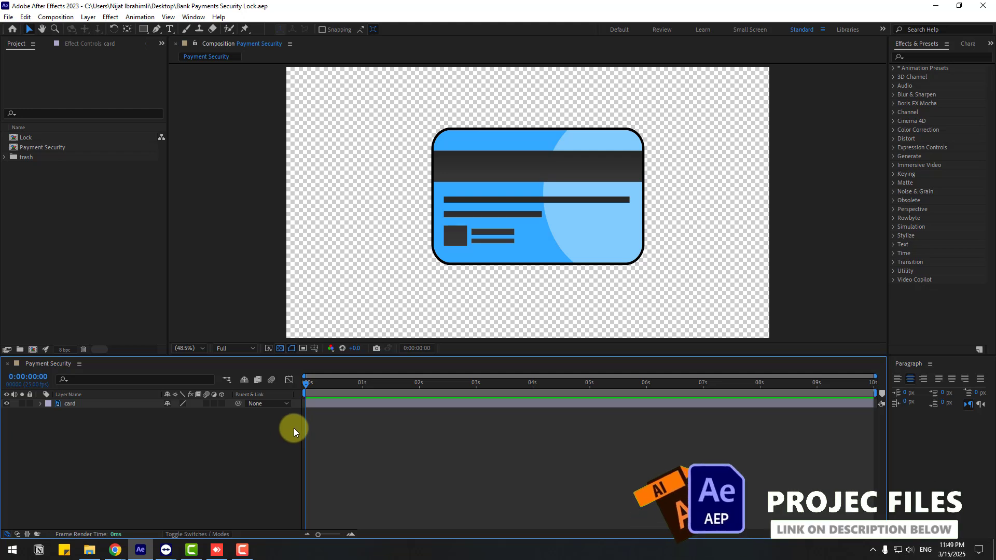
# Create a new solid named BG and move it beneath the card layer
pyautogui.rightClick(116, 459)
pyautogui.moveTo(239, 334)
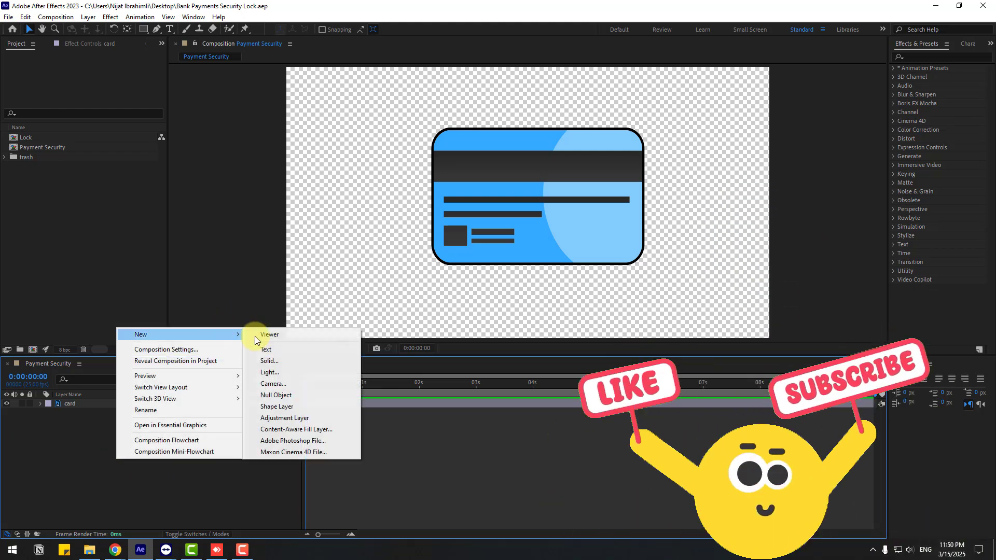
pyautogui.click(280, 363)
pyautogui.write('BG')
pyautogui.click(590, 457)
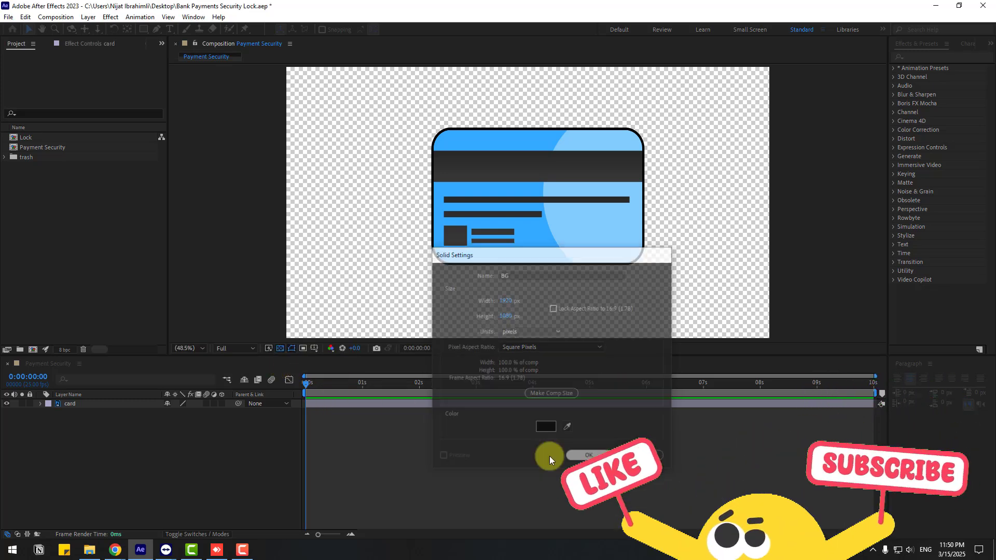
pyautogui.moveTo(73, 404); pyautogui.dragTo(81, 429)
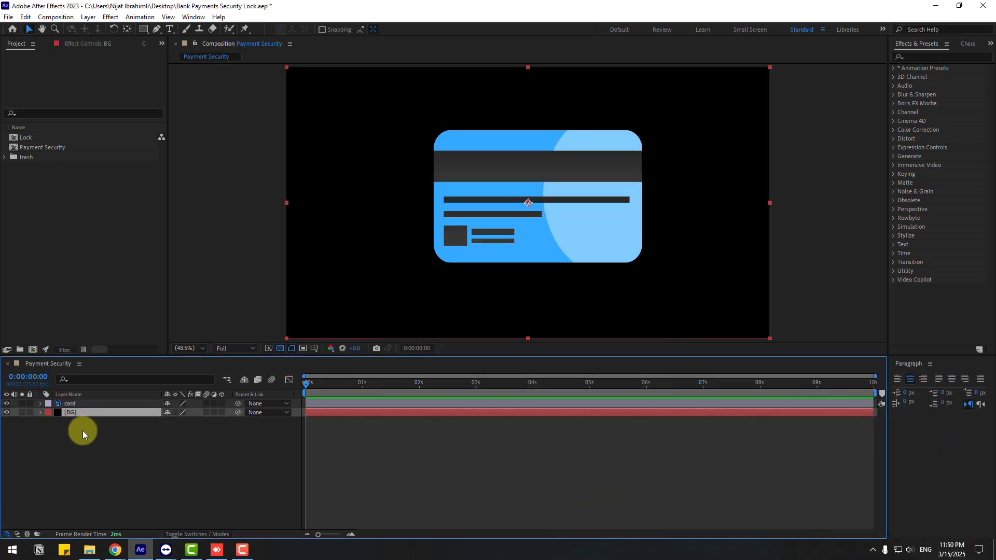
# Fill the BG layer pale blue (D4F5FF) with the Fill effect and lock it
pyautogui.click(943, 58)
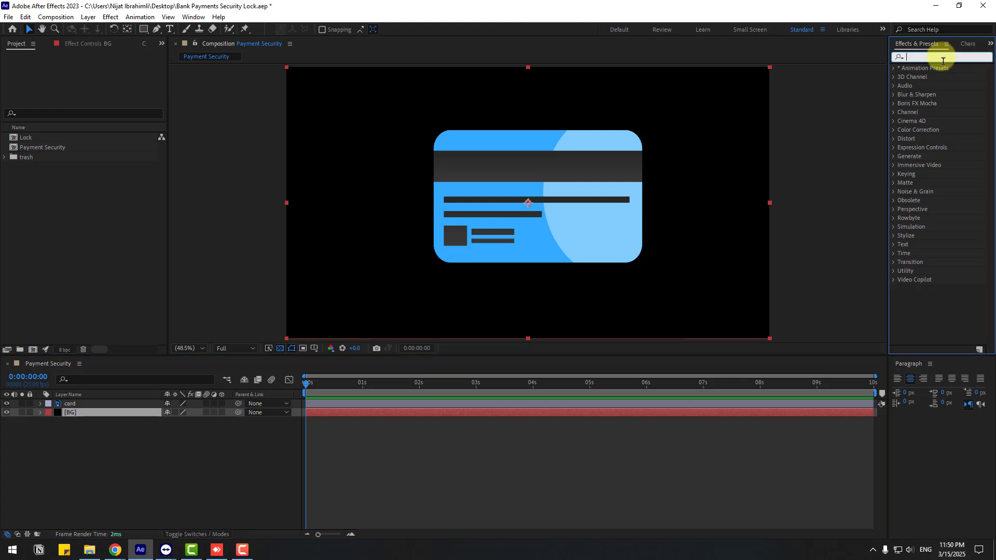
pyautogui.write('fill')
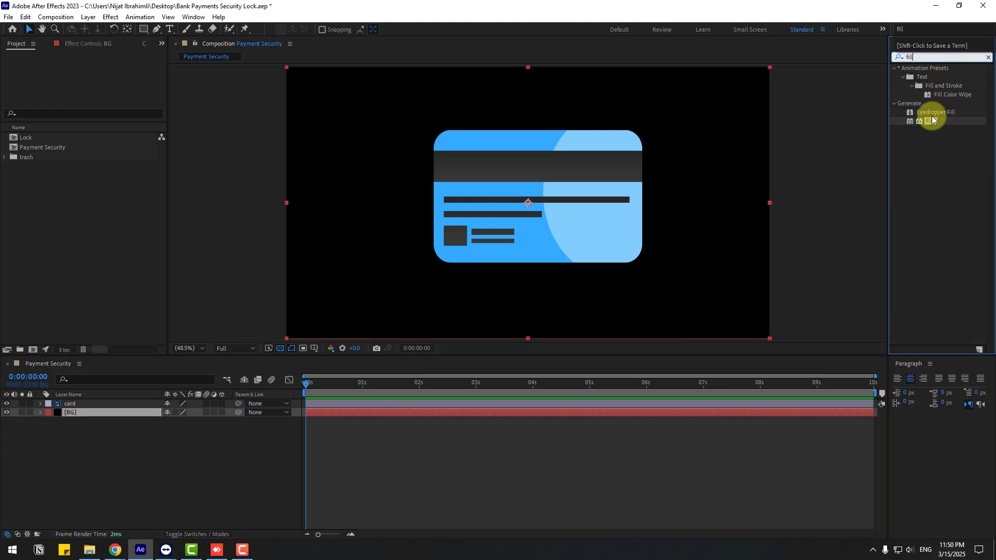
pyautogui.moveTo(928, 122); pyautogui.dragTo(82, 411)
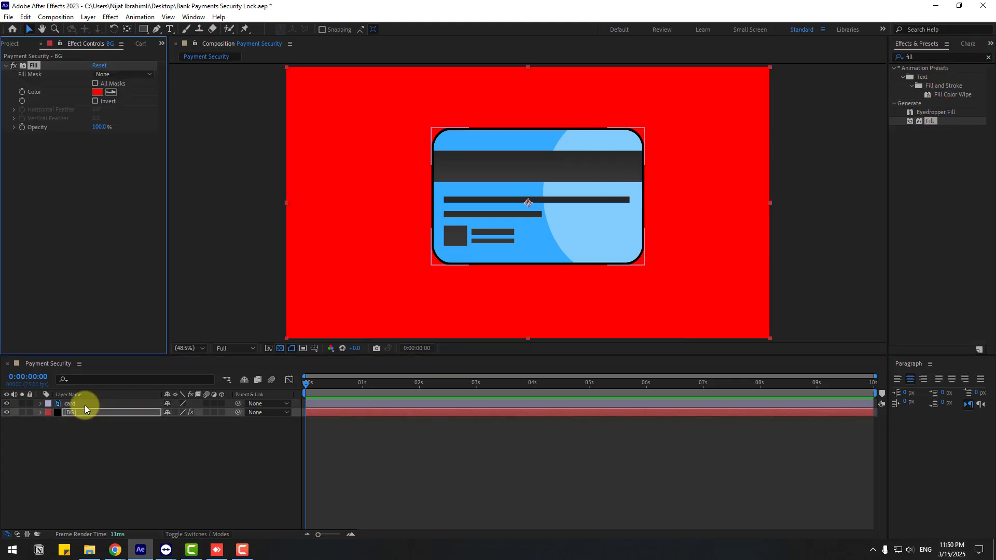
pyautogui.click(98, 92)
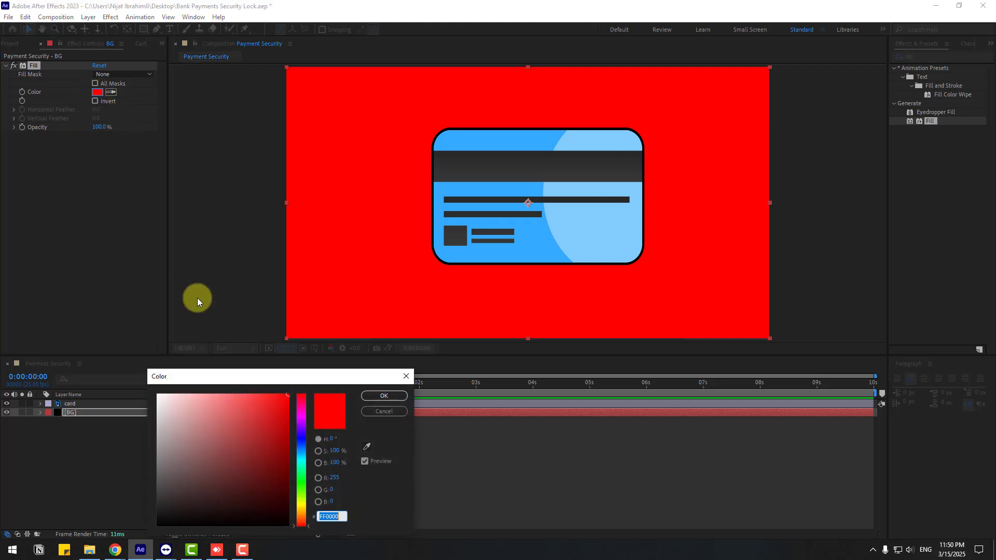
pyautogui.click(301, 458)
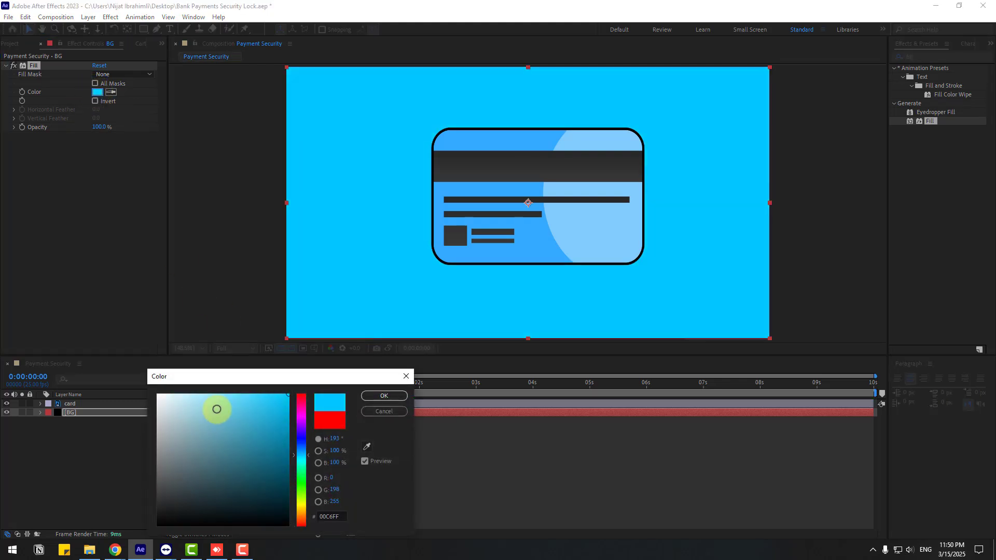
pyautogui.click(164, 396)
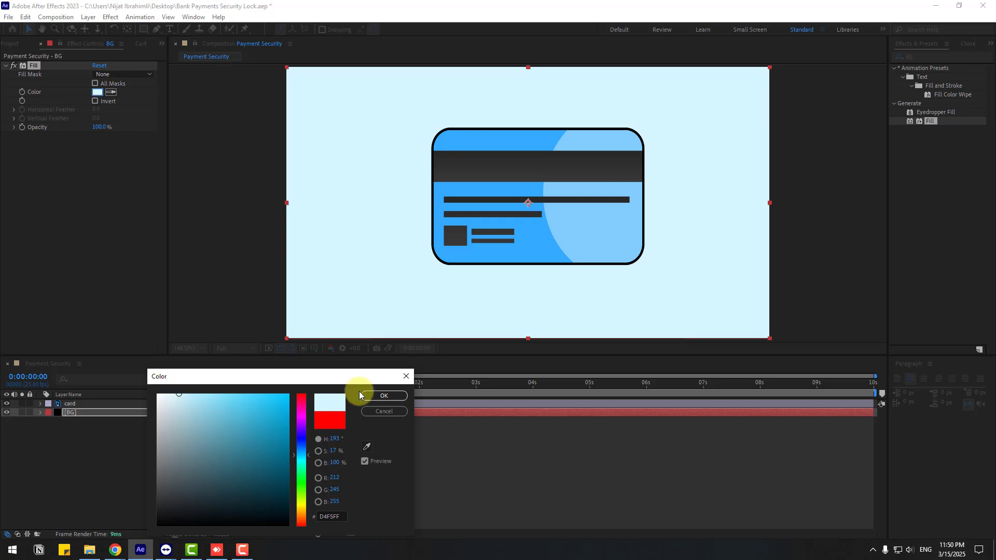
pyautogui.click(384, 396)
pyautogui.click(29, 412)
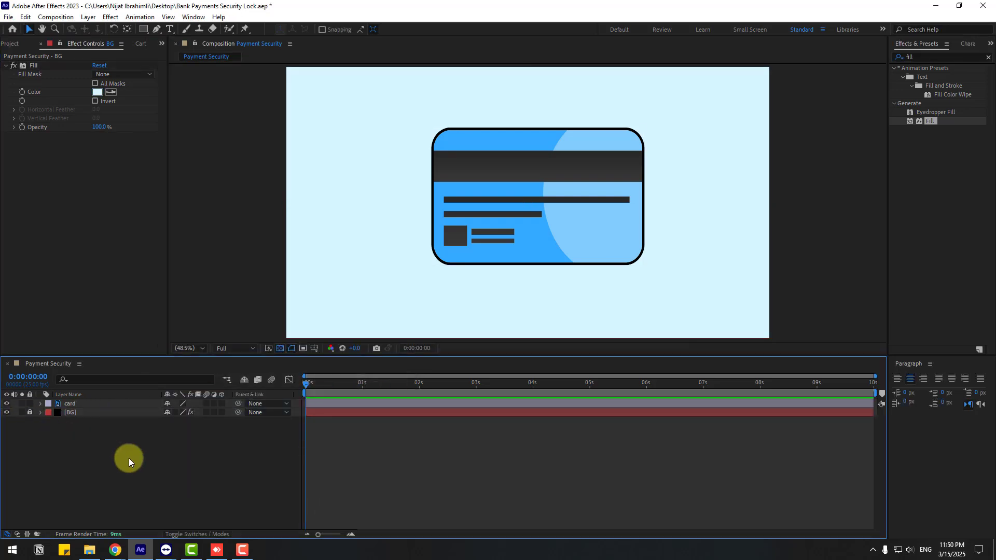
# Enable 3D on the card layer and view it through Custom View 1
pyautogui.click(79, 404)
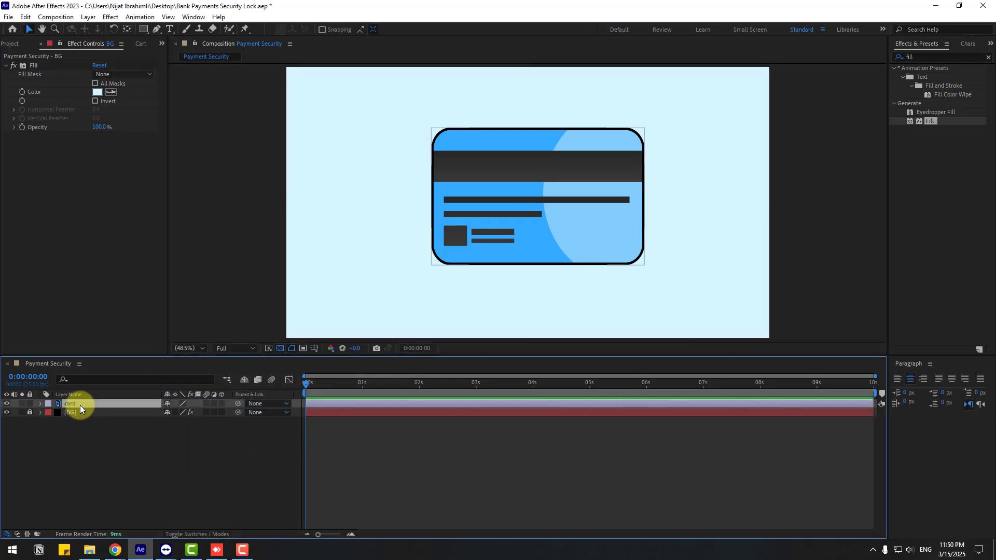
pyautogui.click(222, 403)
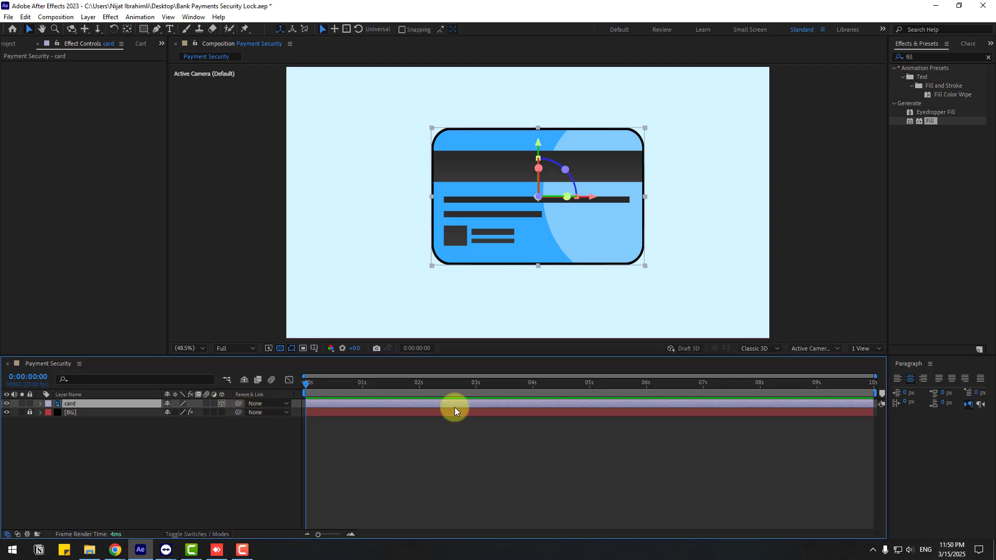
pyautogui.click(805, 351)
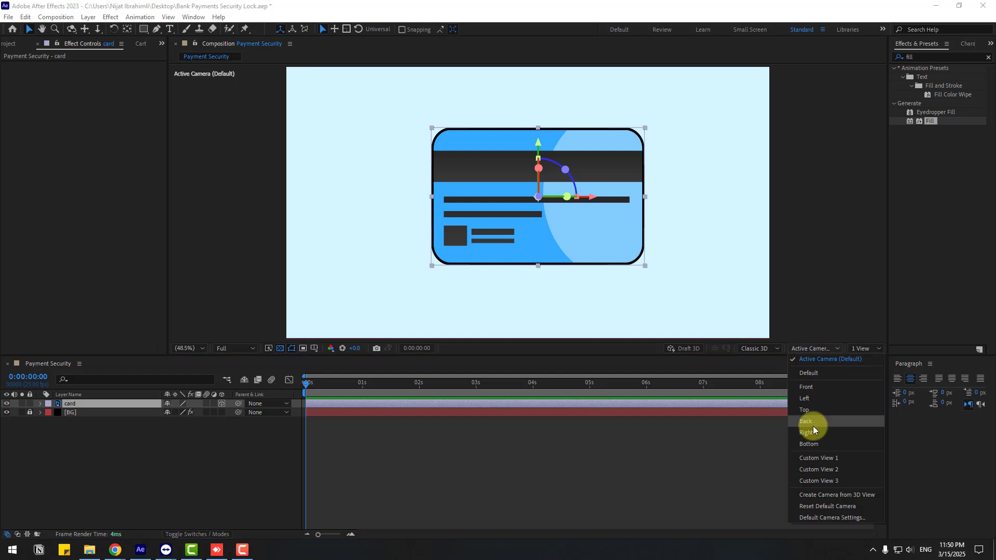
pyautogui.click(832, 456)
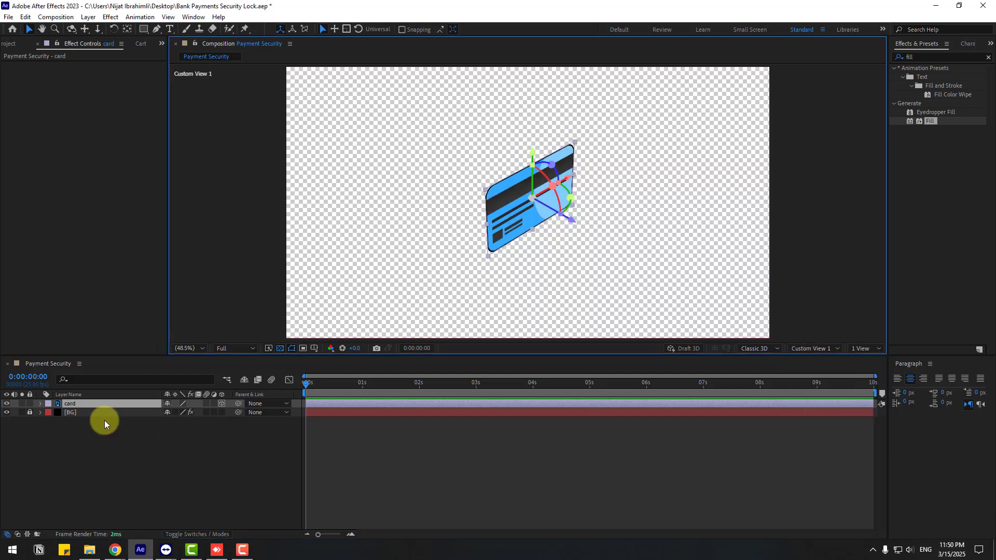
# Keyframe the card's Position at 0, 13 frames and 1 second so it pops up
pyautogui.press('p')
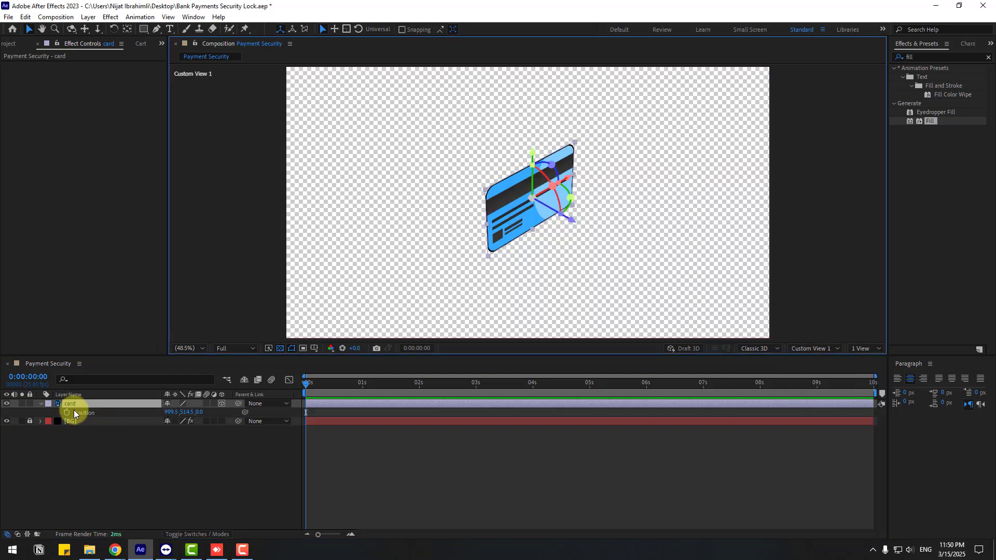
pyautogui.click(362, 387)
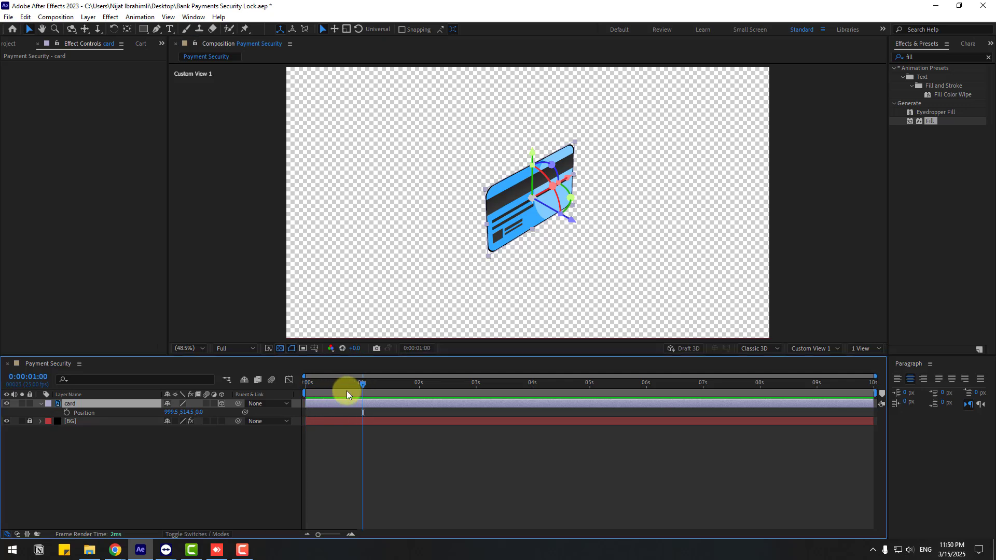
pyautogui.click(66, 413)
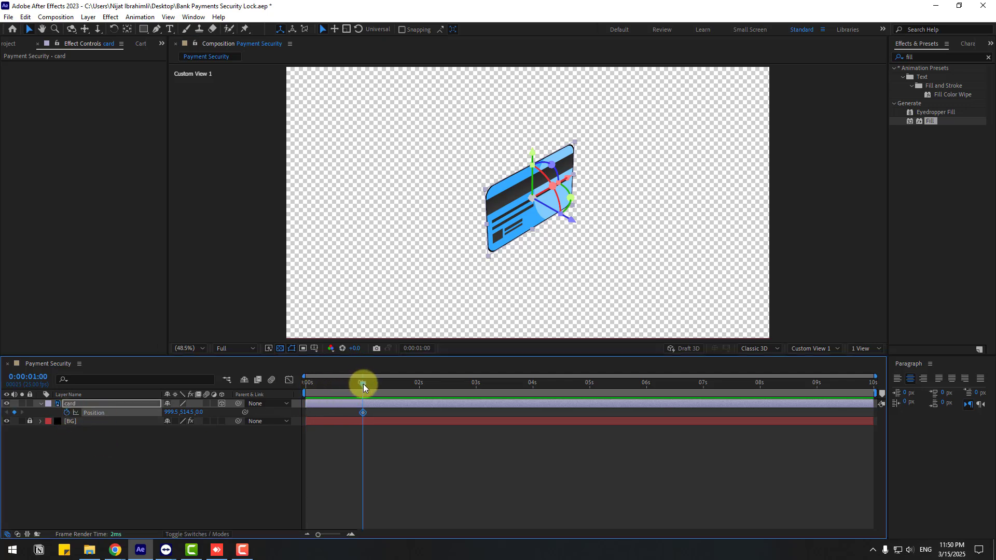
pyautogui.moveTo(198, 413); pyautogui.dragTo(509, 386)
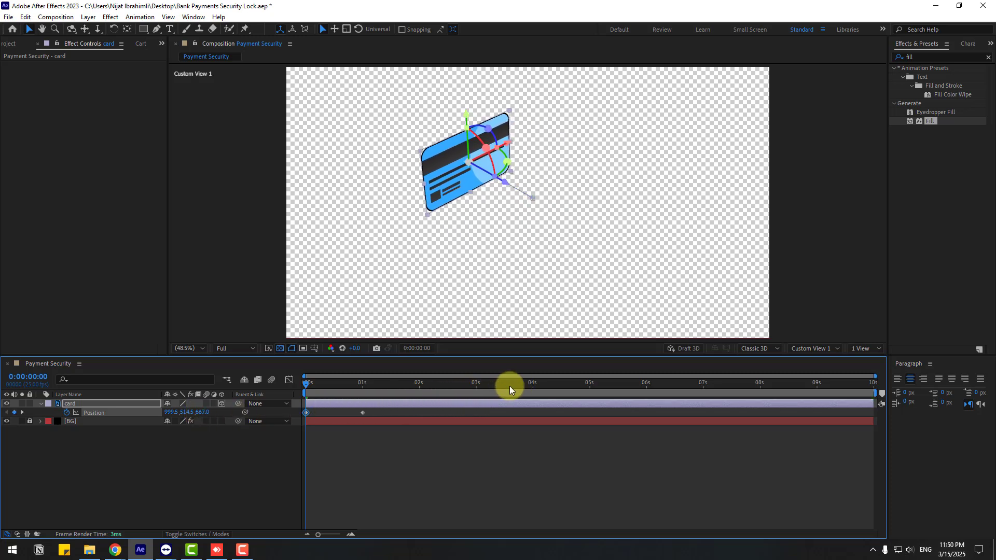
pyautogui.press('space')
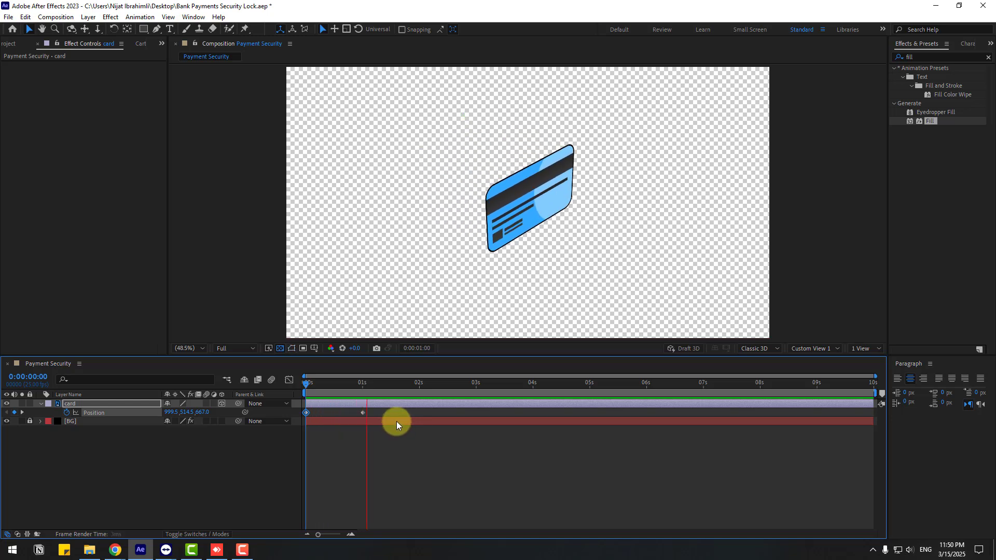
pyautogui.press('space')
pyautogui.moveTo(312, 384); pyautogui.dragTo(334, 387)
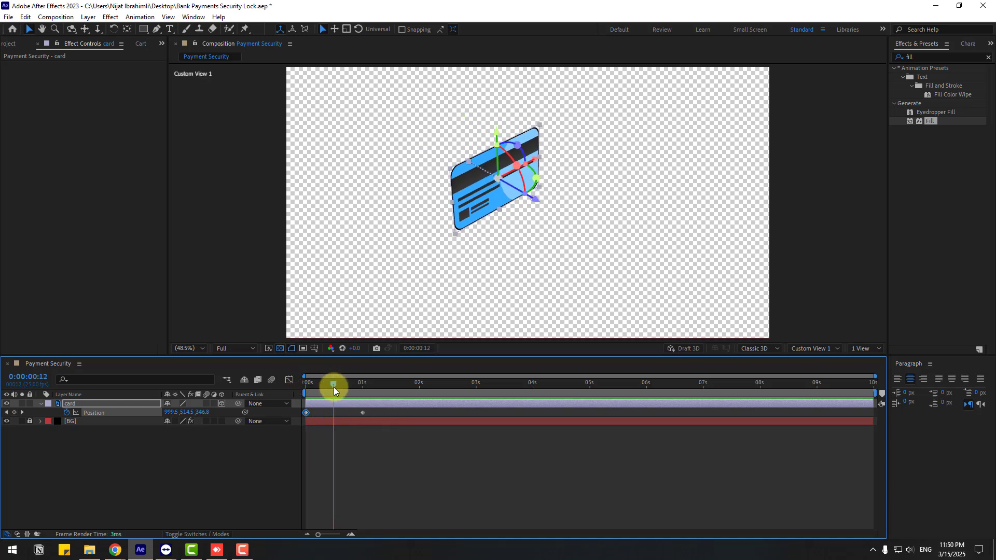
pyautogui.moveTo(186, 412); pyautogui.dragTo(3, 418)
pyautogui.press('space')
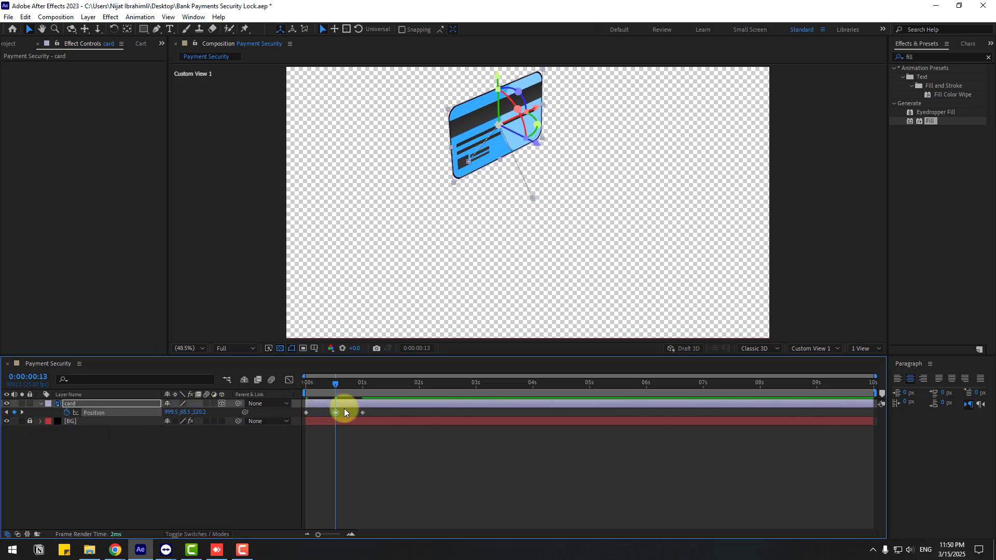
pyautogui.press('space')
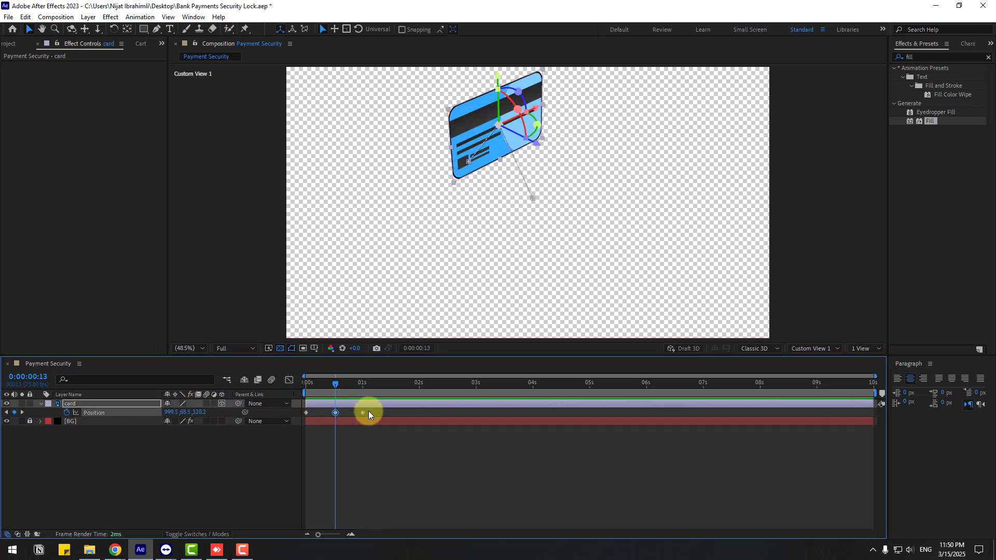
# Apply Easy Ease to the three Position keyframes and preview the motion
pyautogui.moveTo(366, 410); pyautogui.dragTo(303, 416)
pyautogui.rightClick(307, 414)
pyautogui.moveTo(363, 406)
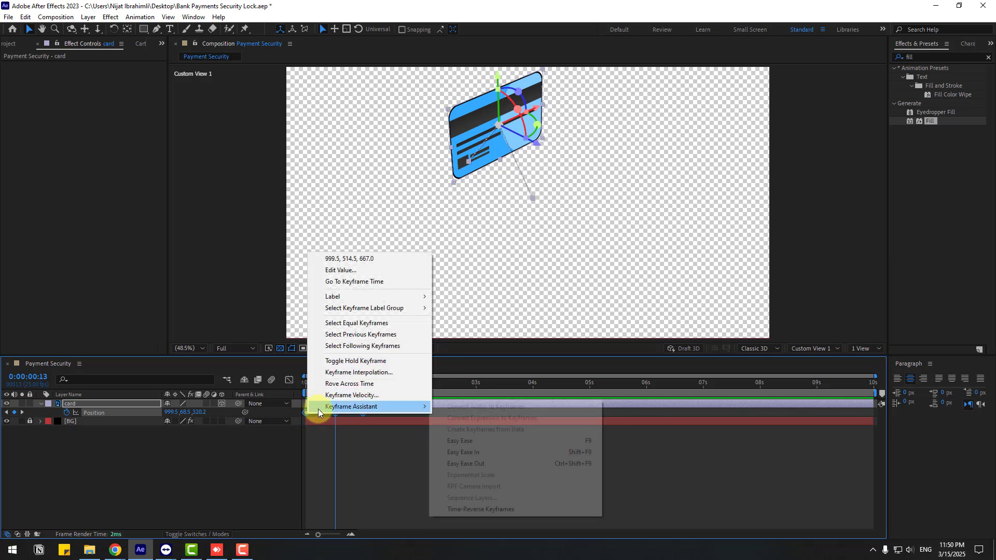
pyautogui.click(503, 440)
pyautogui.press('space')
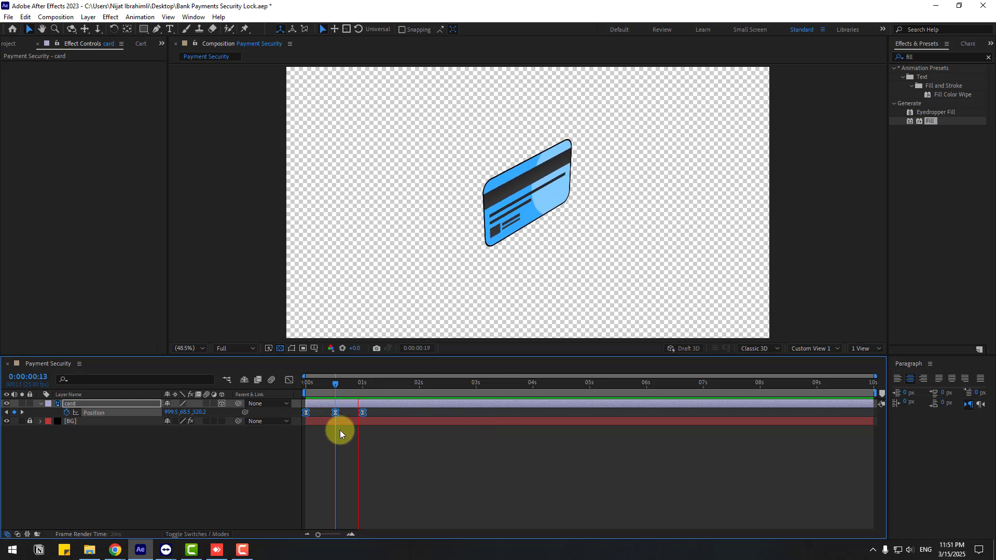
pyautogui.press('space')
# Squeeze the Position keyframes closer for faster motion and show the Position speed graph
pyautogui.moveTo(372, 411); pyautogui.dragTo(297, 418)
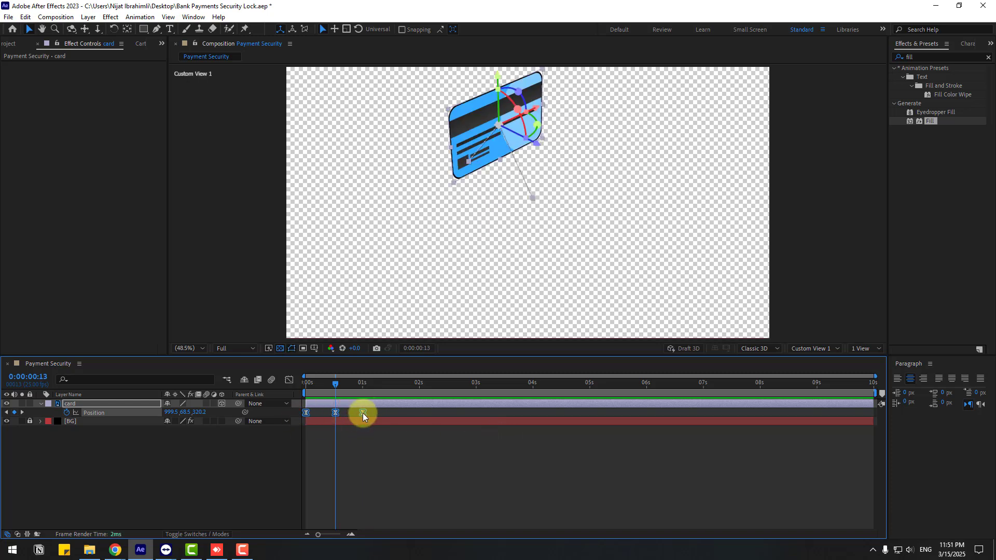
pyautogui.moveTo(362, 413); pyautogui.dragTo(344, 415)
pyautogui.press('space')
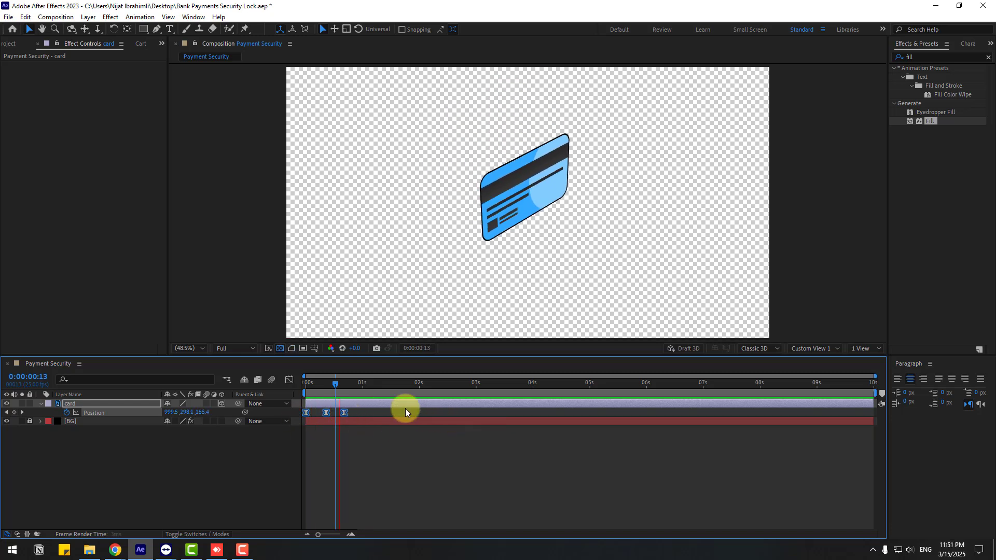
pyautogui.click(345, 416)
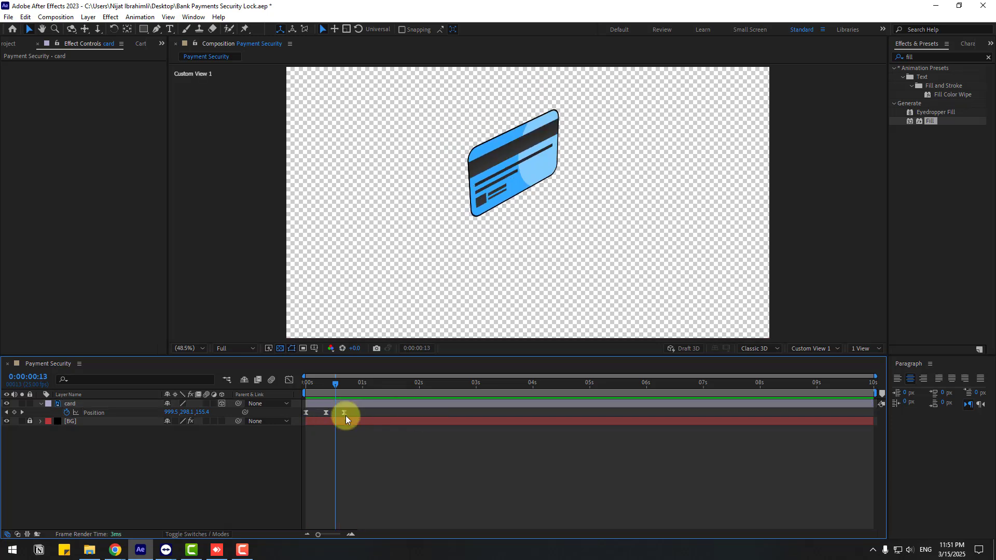
pyautogui.click(318, 415)
pyautogui.click(289, 380)
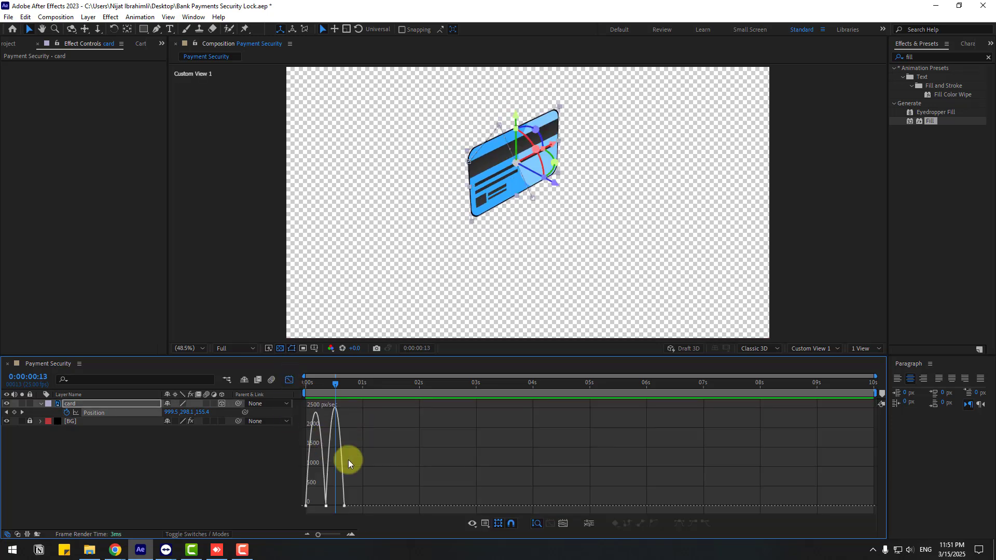
# Strengthen the first and last Position ease influence for sharper speed peaks near 5000 px/sec
pyautogui.scroll(4, 360, 465)
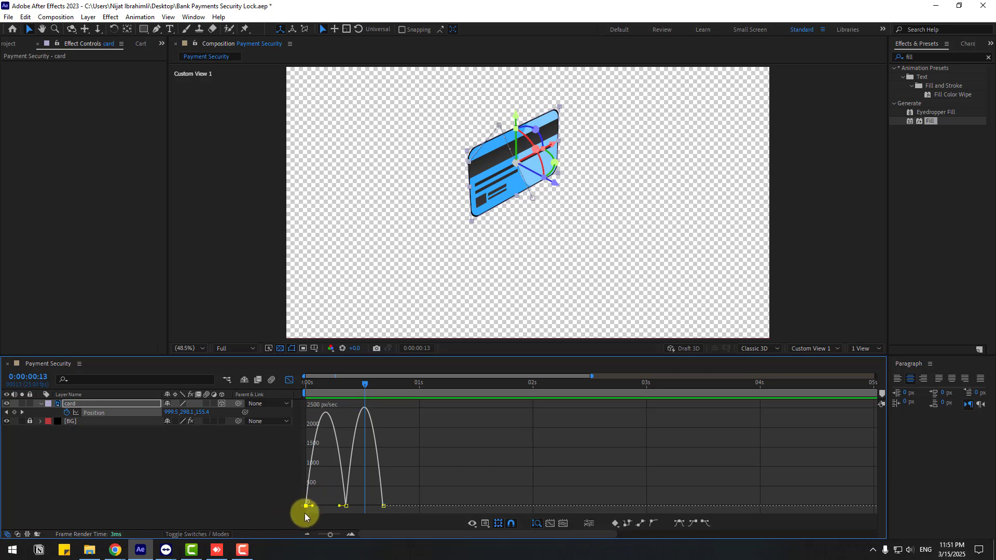
pyautogui.moveTo(310, 505); pyautogui.dragTo(362, 509)
pyautogui.click(383, 506)
pyautogui.press('space')
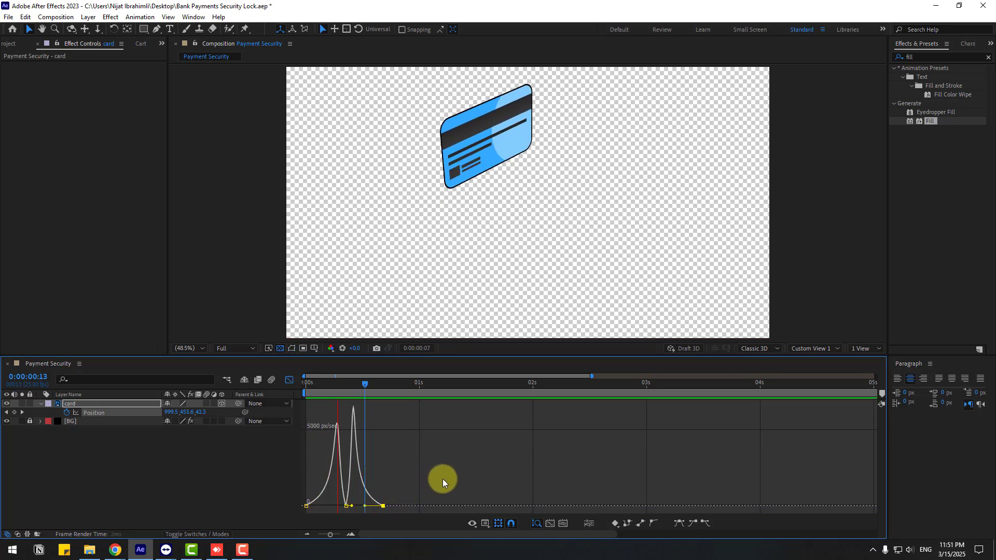
pyautogui.press('space')
pyautogui.click(289, 380)
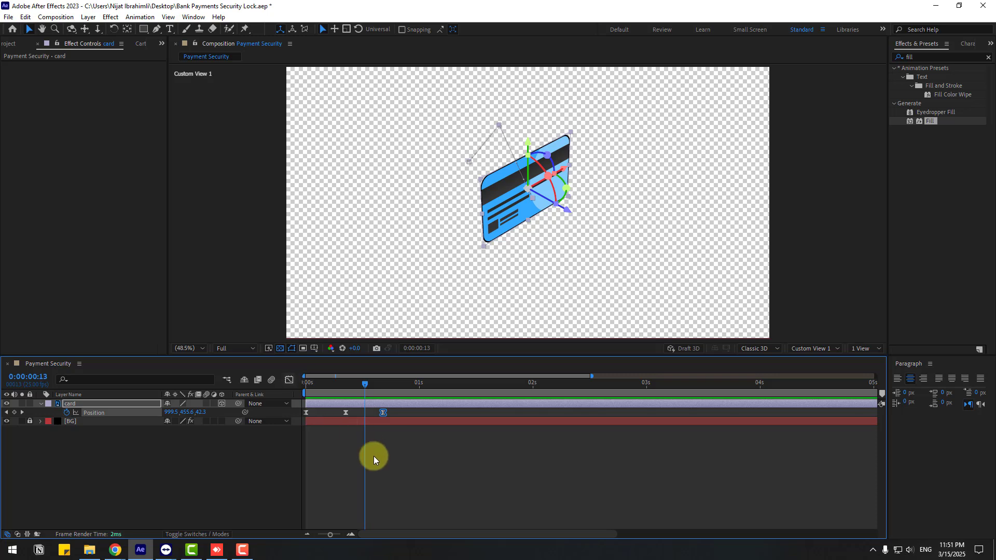
# Keyframe the card's X Rotation at -243° at frame 0, then frame 10, and 50° at frame 20
pyautogui.hotkey('shift', 'r')
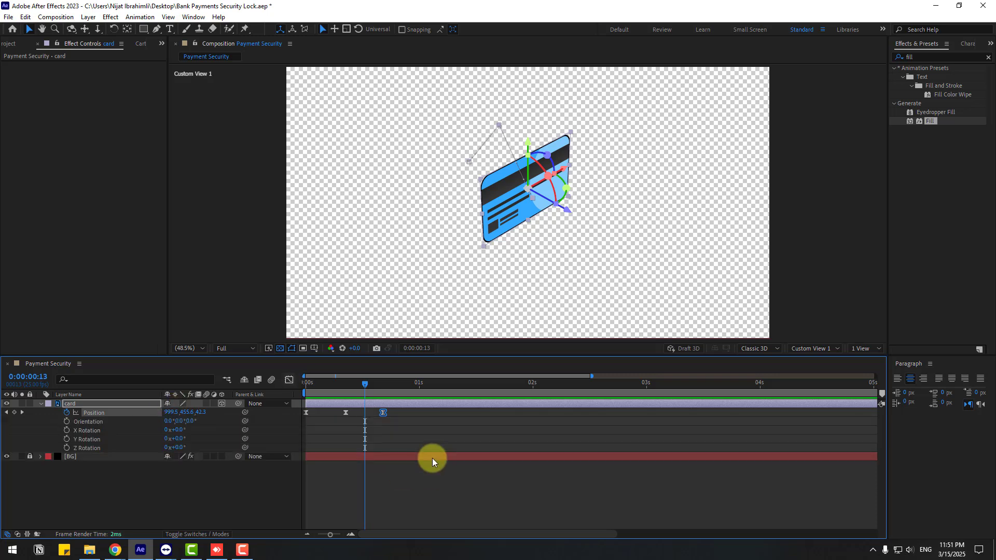
pyautogui.moveTo(350, 389); pyautogui.dragTo(297, 393)
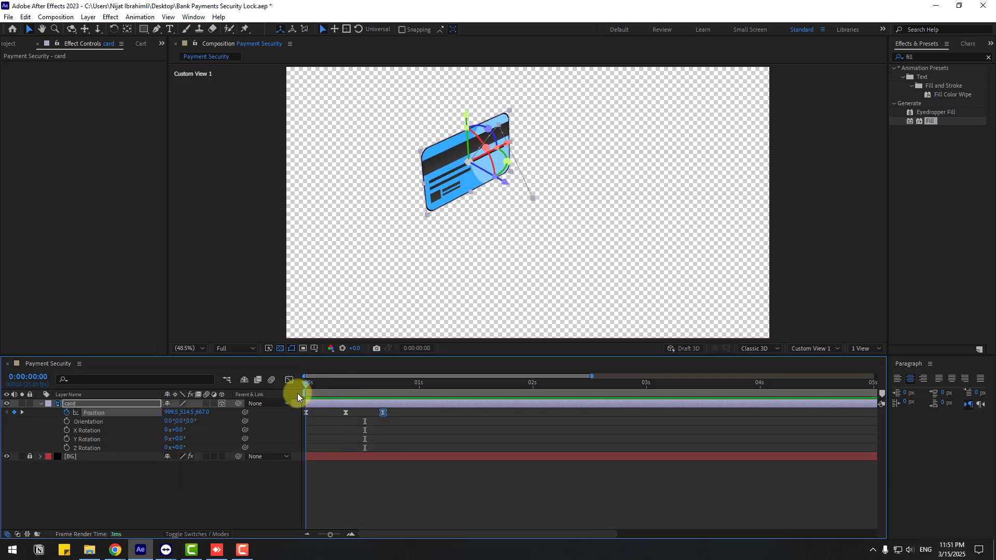
pyautogui.click(67, 430)
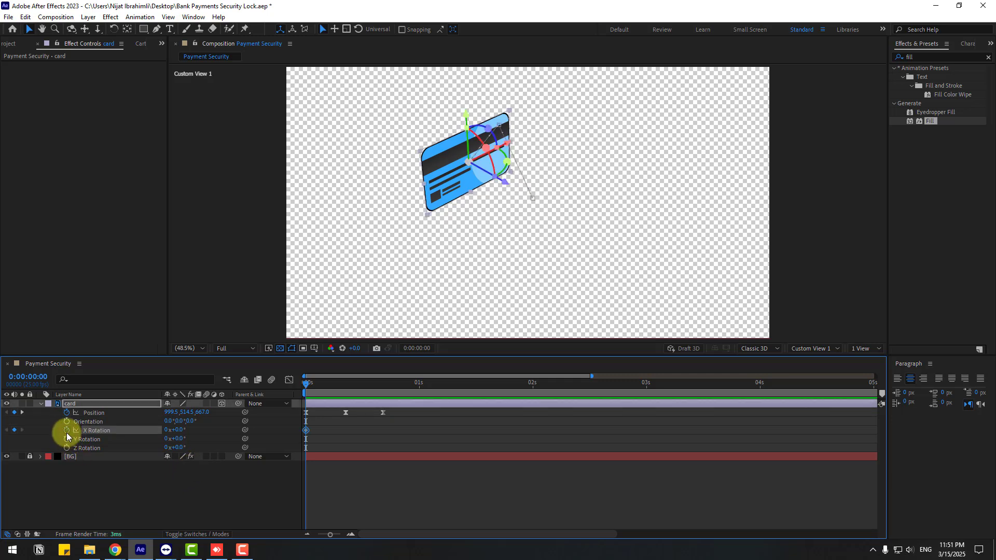
pyautogui.moveTo(178, 430); pyautogui.dragTo(78, 451)
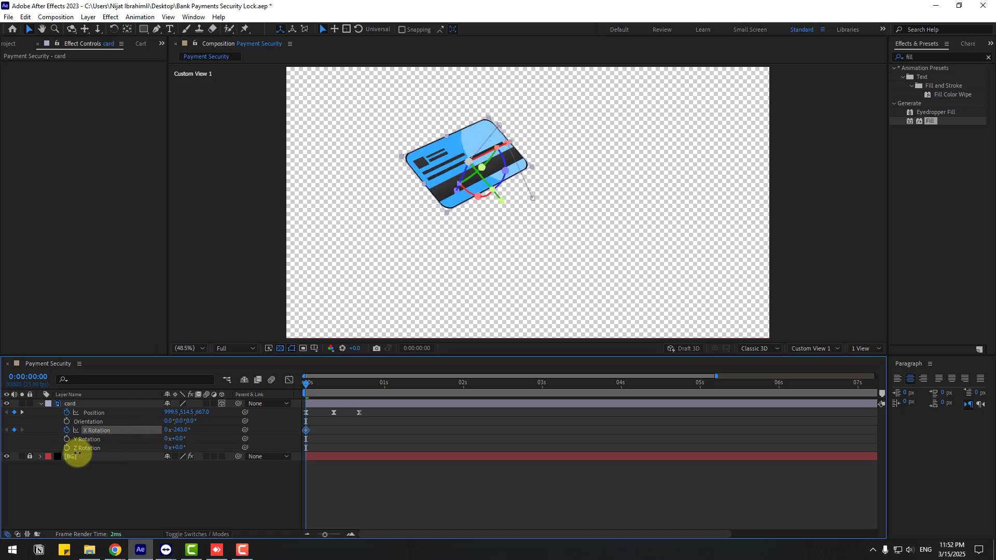
pyautogui.click(297, 426)
pyautogui.hotkey('shift', 'pagedown')
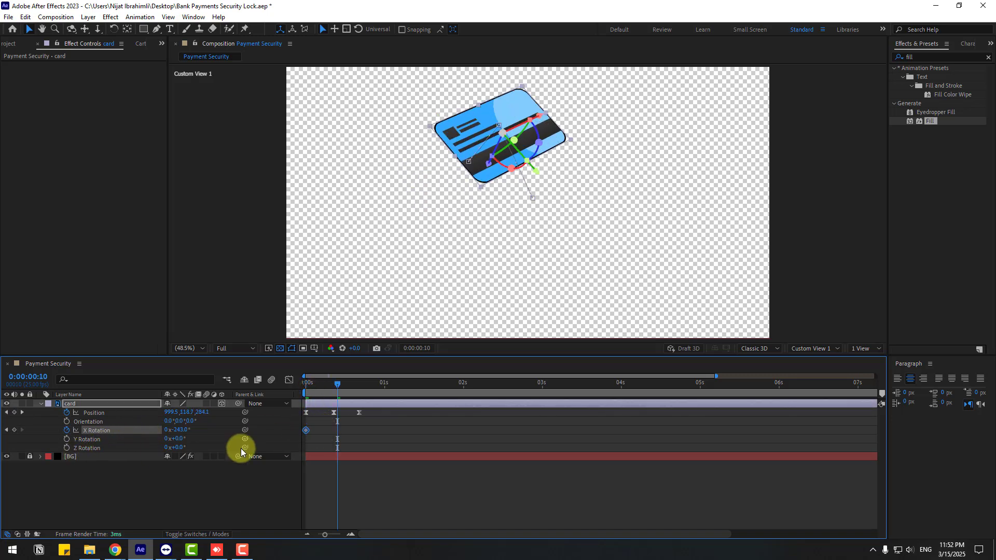
pyautogui.moveTo(177, 429); pyautogui.dragTo(248, 433)
pyautogui.click(326, 403)
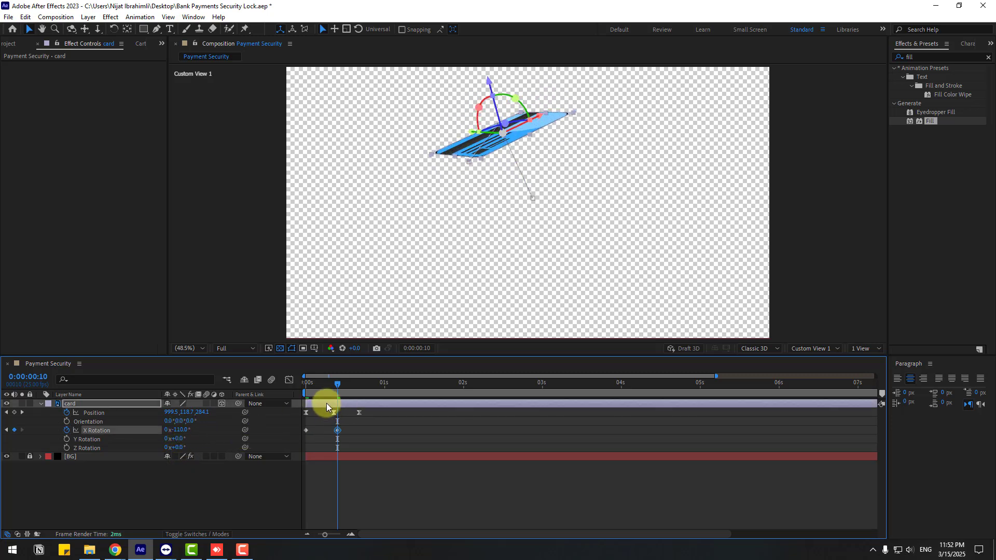
pyautogui.hotkey('shift', 'pagedown')
pyautogui.moveTo(184, 429); pyautogui.dragTo(226, 446)
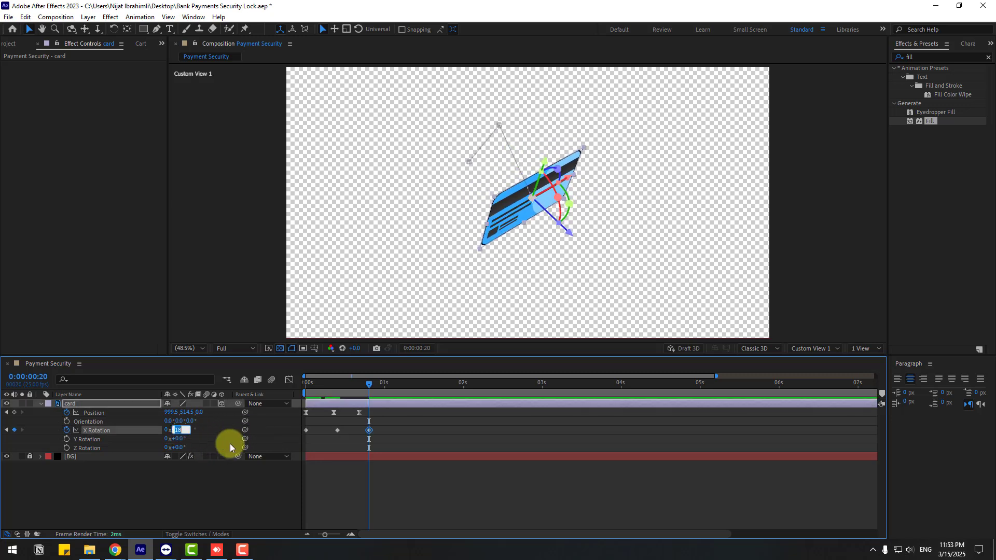
pyautogui.write('50')
pyautogui.press('Return')
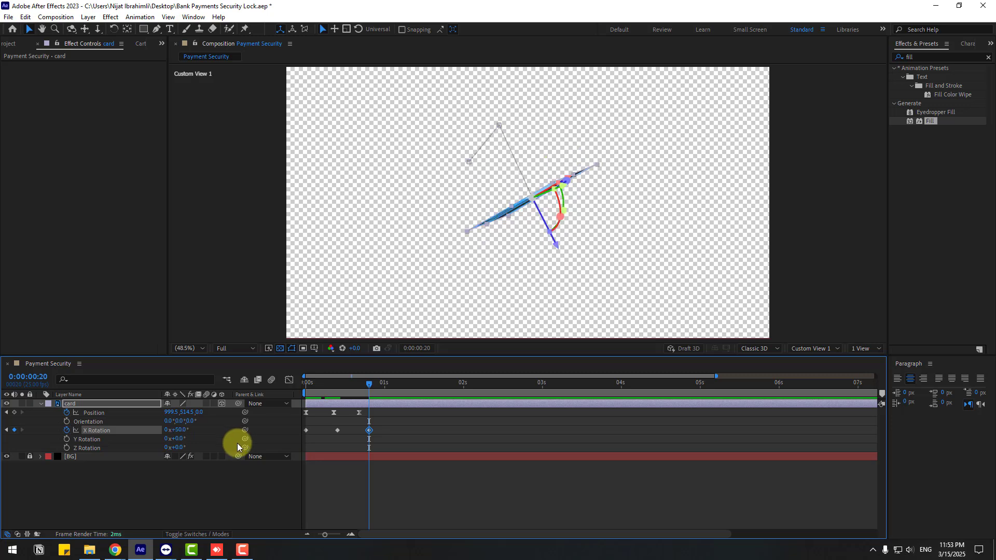
# Add X Rotation keyframes every 10 frames: -25°, 15°, -7°, 3°, then 0° at 0:00:02:20
pyautogui.hotkey('shift', 'pagedown')
pyautogui.click(178, 430)
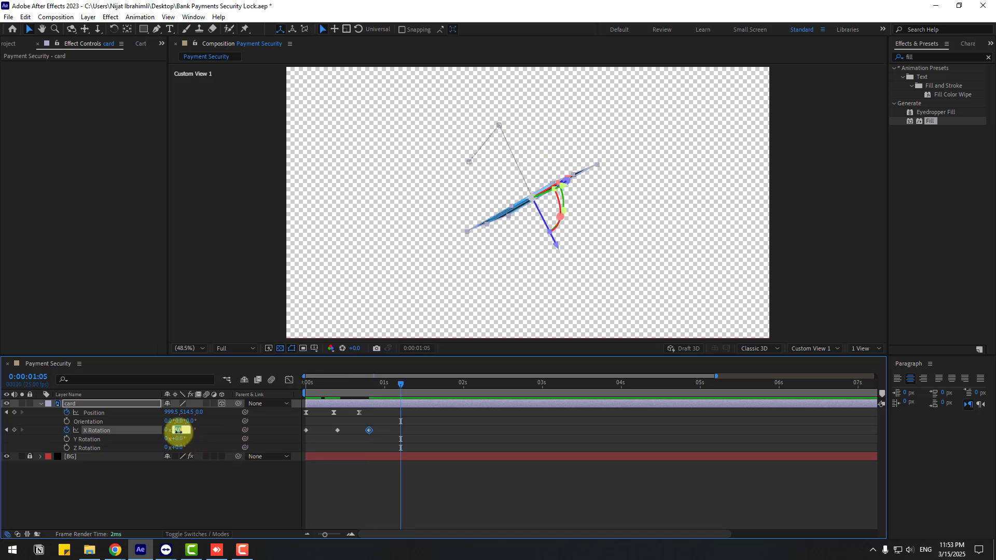
pyautogui.write('-25')
pyautogui.press('Return')
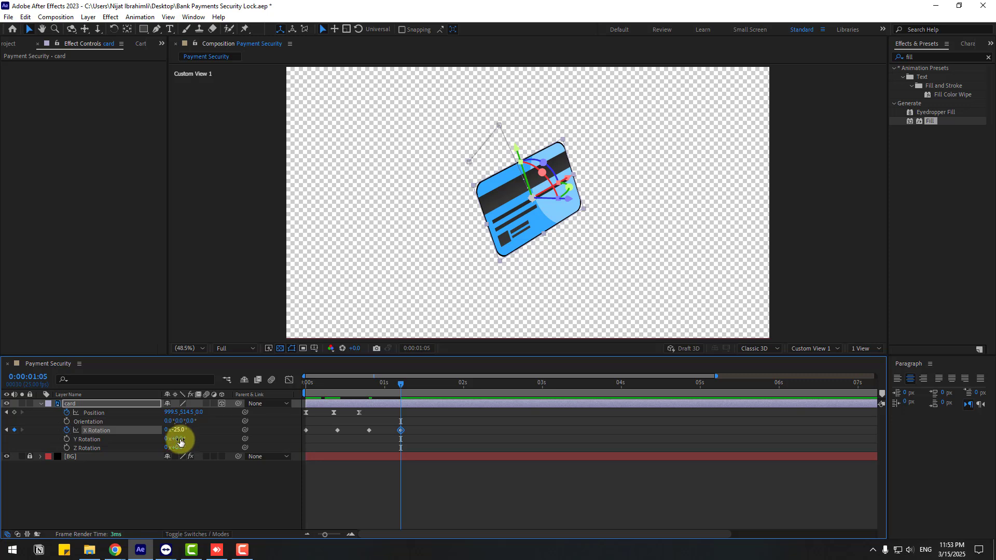
pyautogui.hotkey('shift', 'pagedown')
pyautogui.write('15')
pyautogui.press('Return')
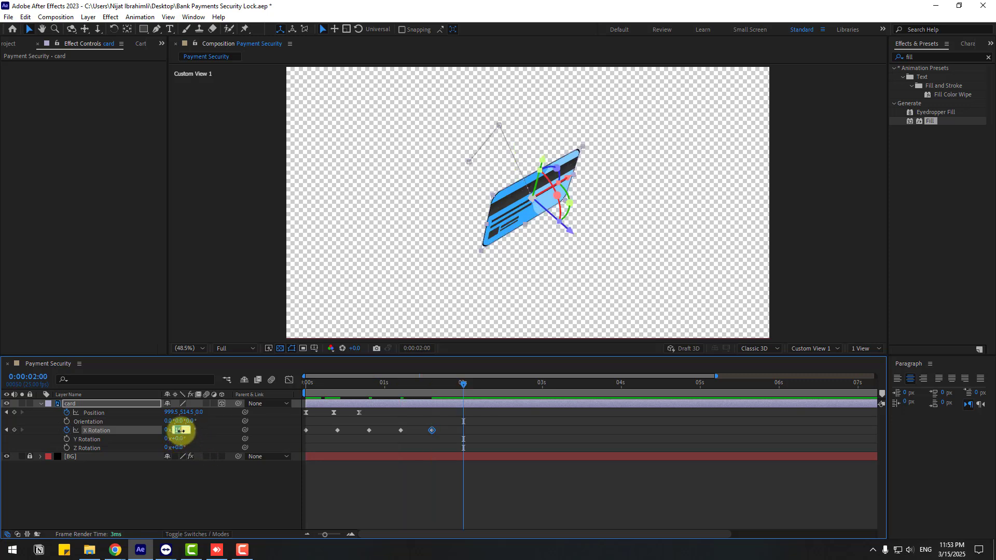
pyautogui.press('Return')
pyautogui.hotkey('shift', 'pagedown')
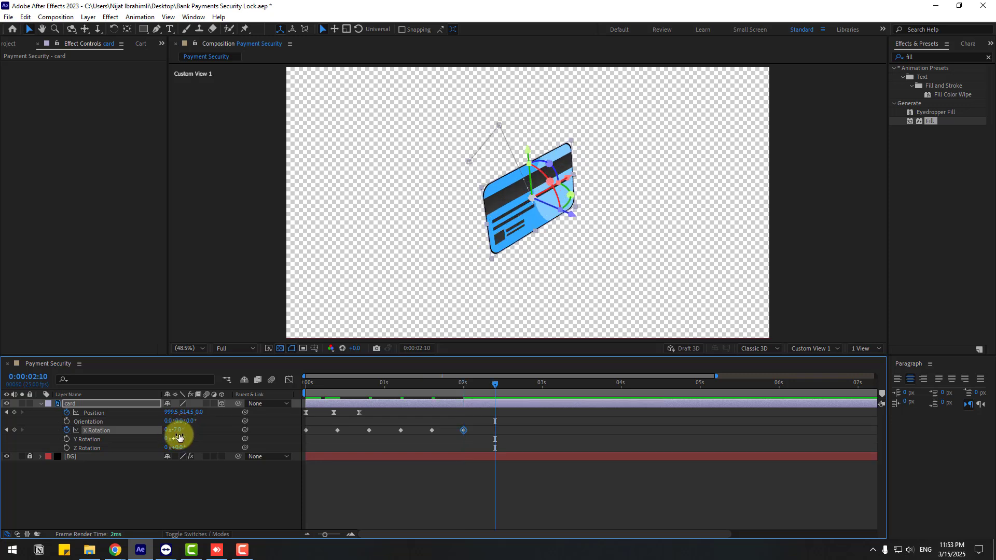
pyautogui.write('3')
pyautogui.press('Return')
pyautogui.hotkey('shift', 'pagedown')
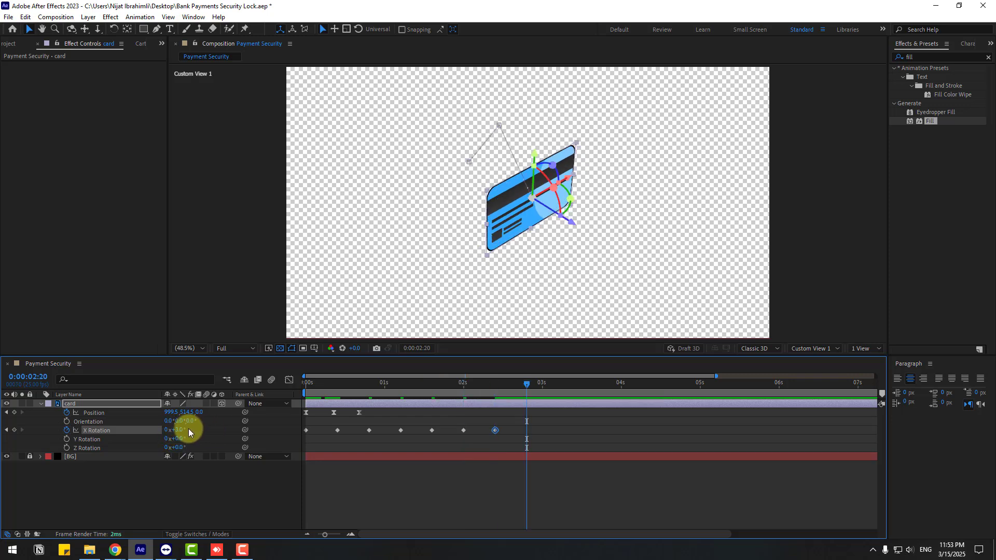
pyautogui.write('0')
pyautogui.click(527, 430)
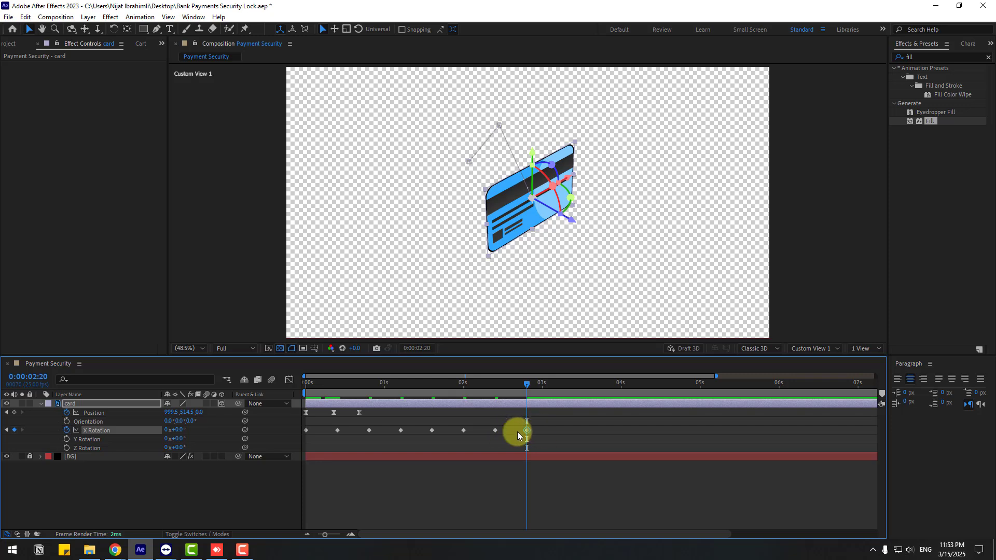
# Apply Easy Ease to all X Rotation keyframes and preview the flip
pyautogui.moveTo(517, 435); pyautogui.dragTo(289, 438)
pyautogui.rightClick(306, 431)
pyautogui.moveTo(381, 426)
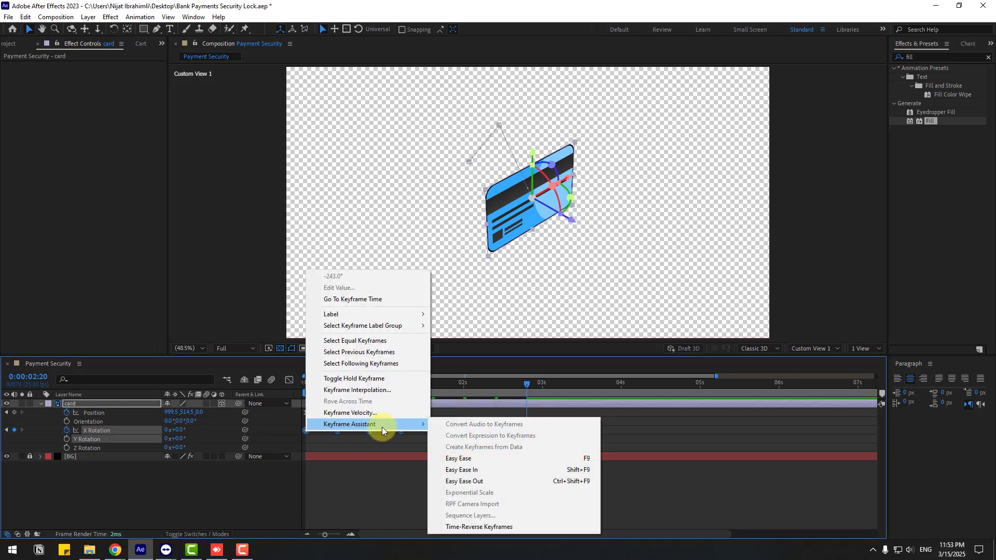
pyautogui.click(572, 459)
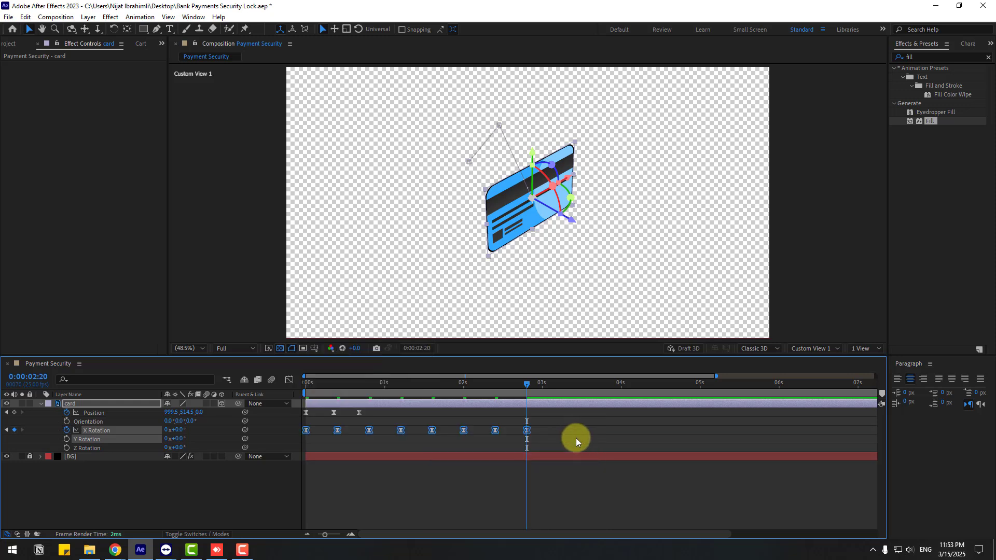
pyautogui.press('space')
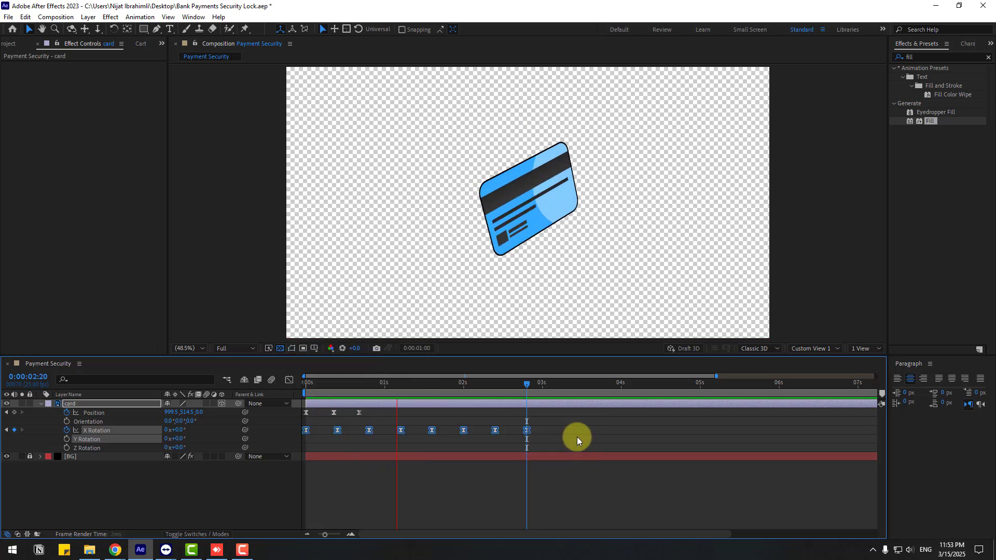
# Compress the first three and last five X Rotation keyframes so the wobble ends near 0:00:02:01
pyautogui.click(377, 443)
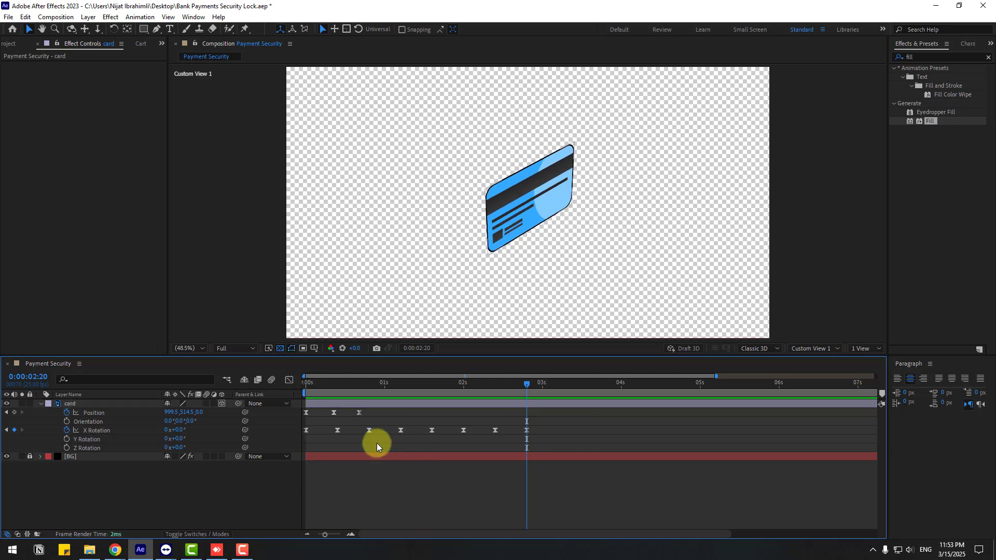
pyautogui.moveTo(381, 428); pyautogui.dragTo(297, 438)
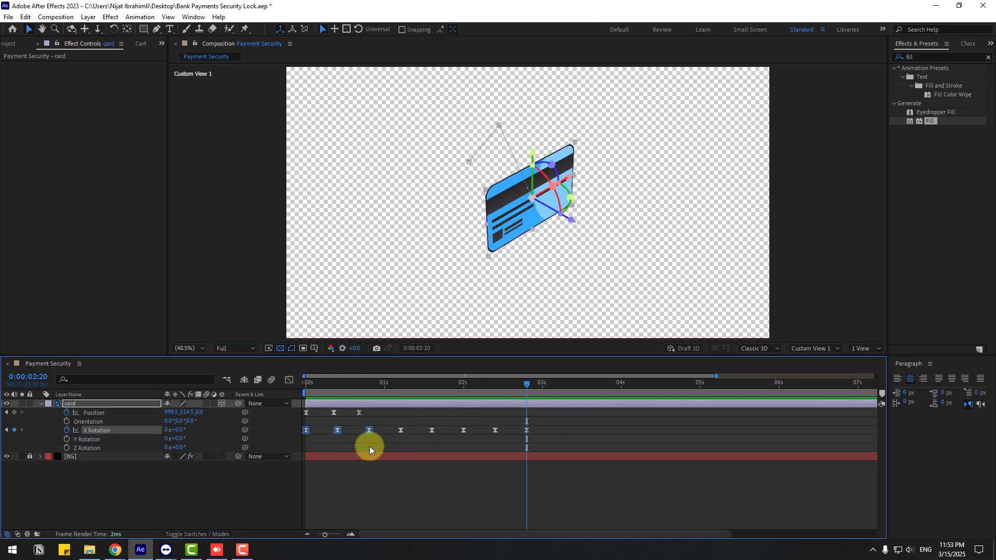
pyautogui.moveTo(369, 431); pyautogui.dragTo(353, 432)
pyautogui.press('space')
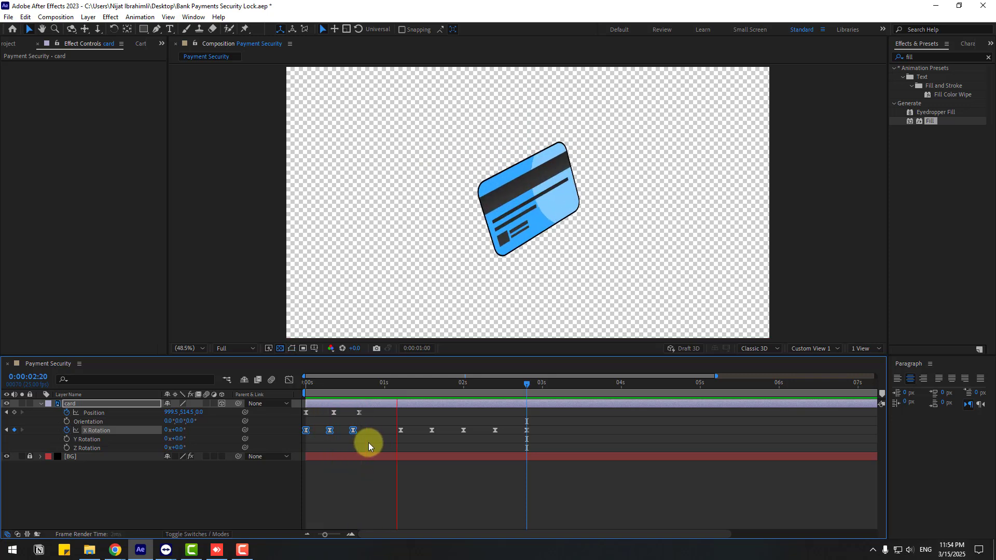
pyautogui.click(519, 431)
pyautogui.moveTo(533, 419); pyautogui.dragTo(375, 431)
pyautogui.moveTo(499, 431); pyautogui.dragTo(469, 431)
pyautogui.press('space')
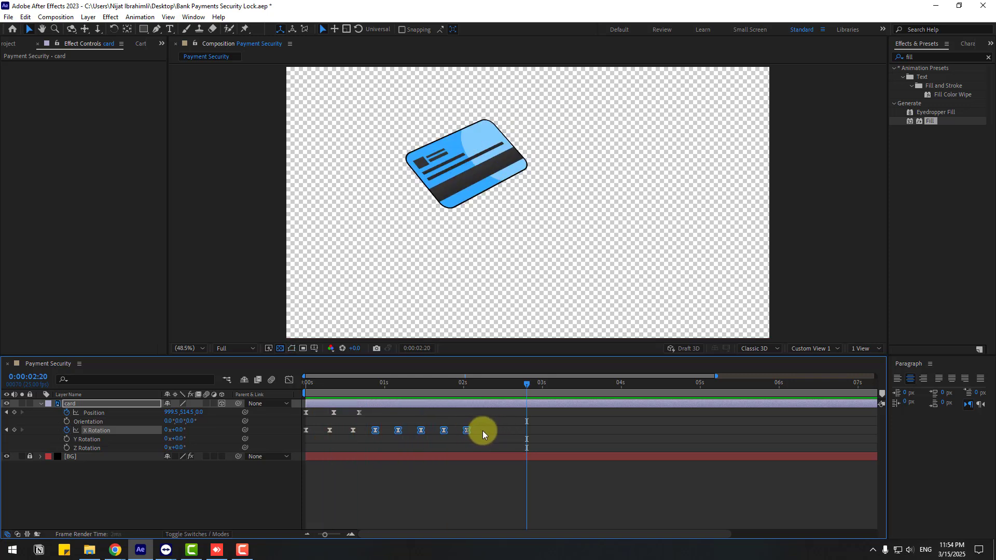
pyautogui.press('space')
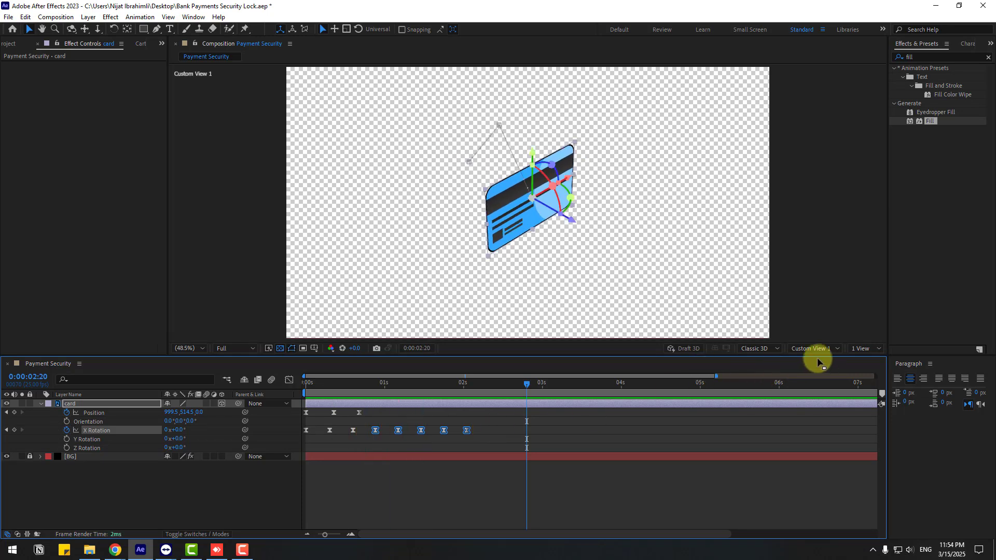
# Switch the 3D view to Active Camera and preview the animation
pyautogui.click(811, 348)
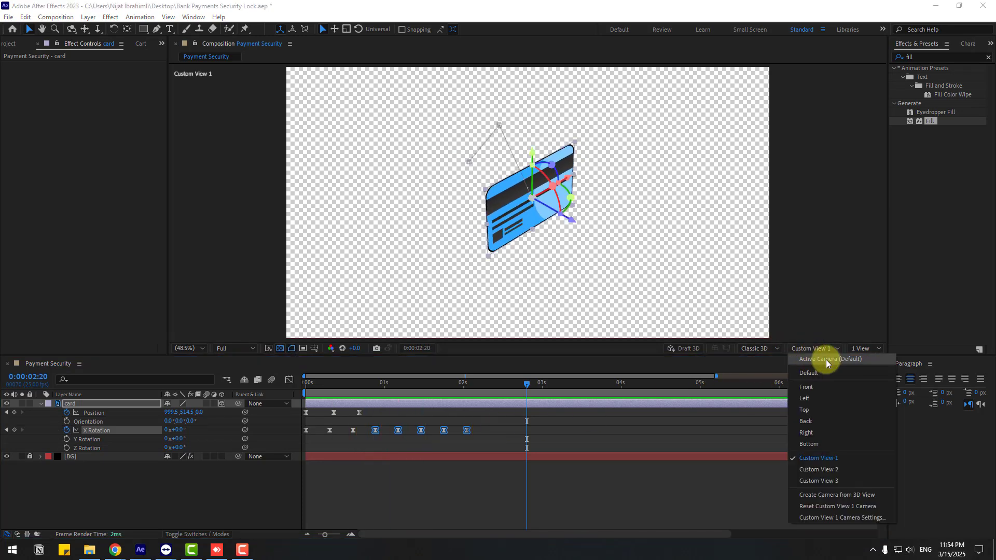
pyautogui.click(822, 357)
pyautogui.press('space')
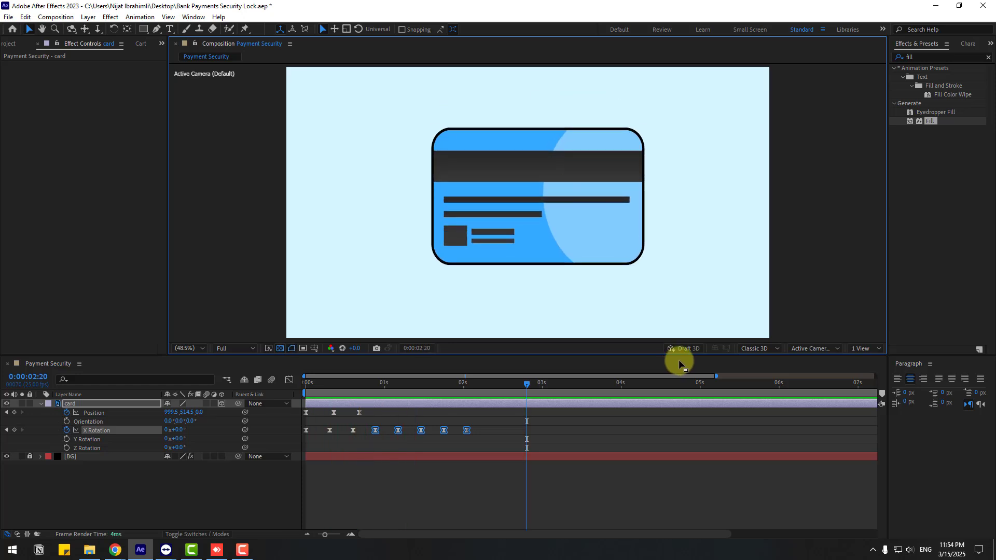
pyautogui.press('space')
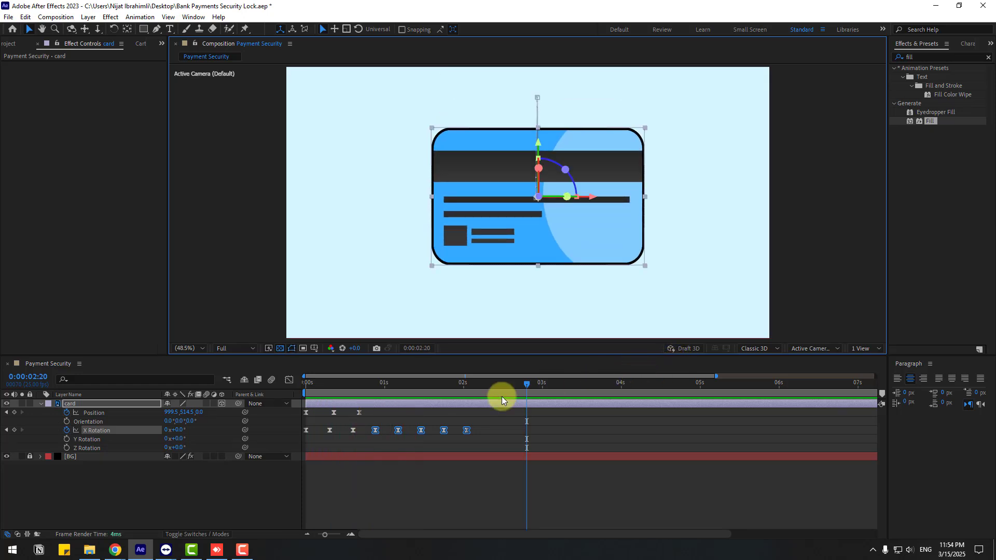
# Turn on motion blur for the card, check it at 0:00:02:01, and save
pyautogui.click(206, 403)
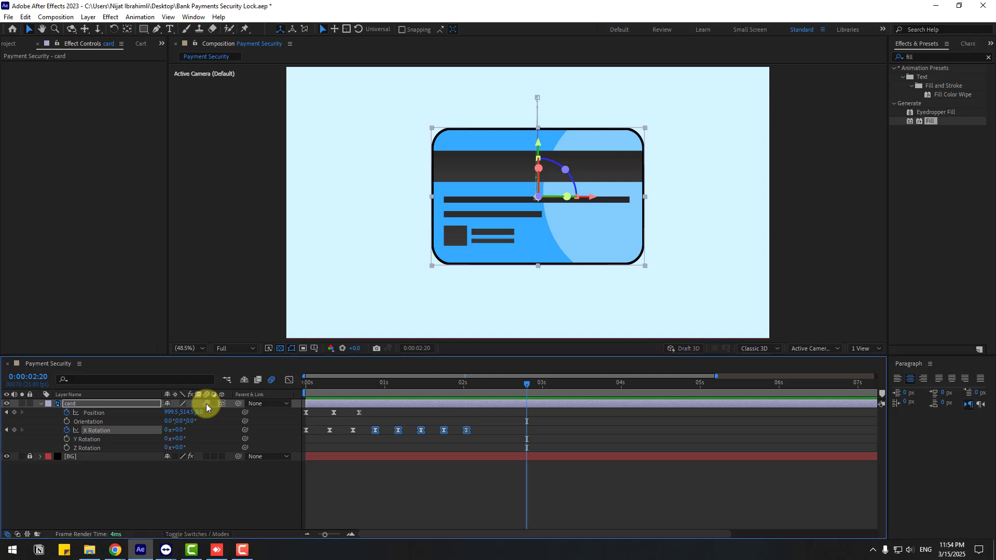
pyautogui.moveTo(435, 391); pyautogui.dragTo(317, 402)
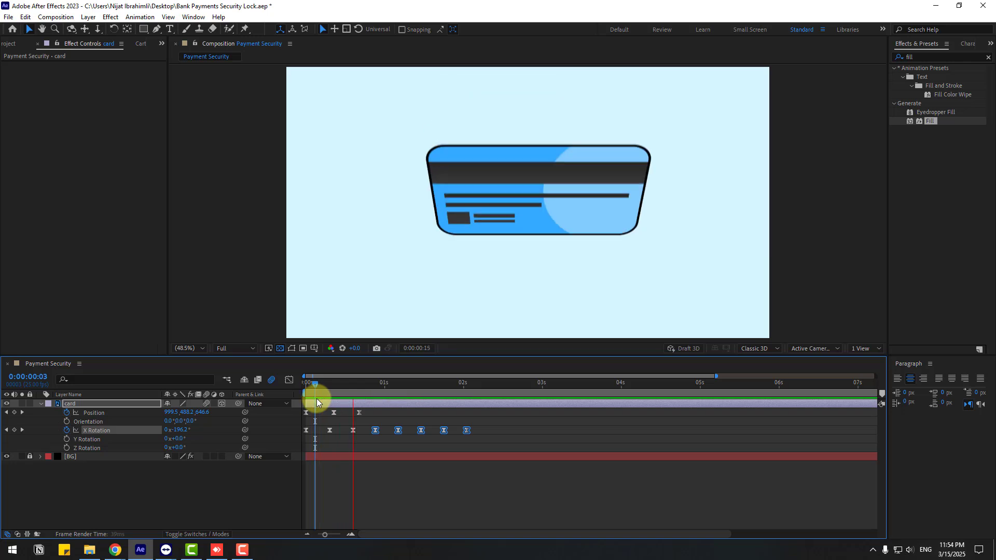
pyautogui.click(465, 388)
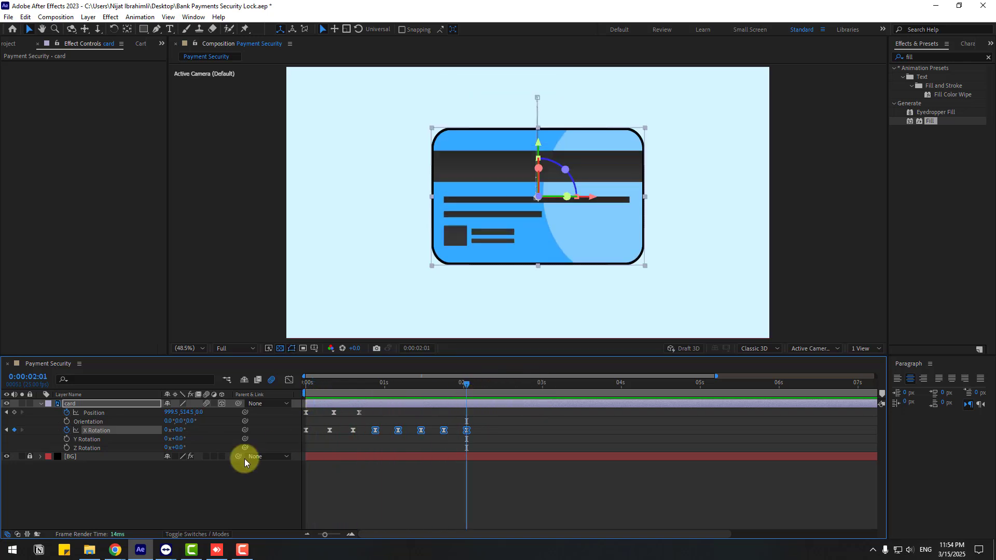
pyautogui.click(161, 480)
pyautogui.hotkey('ctrl', 's')
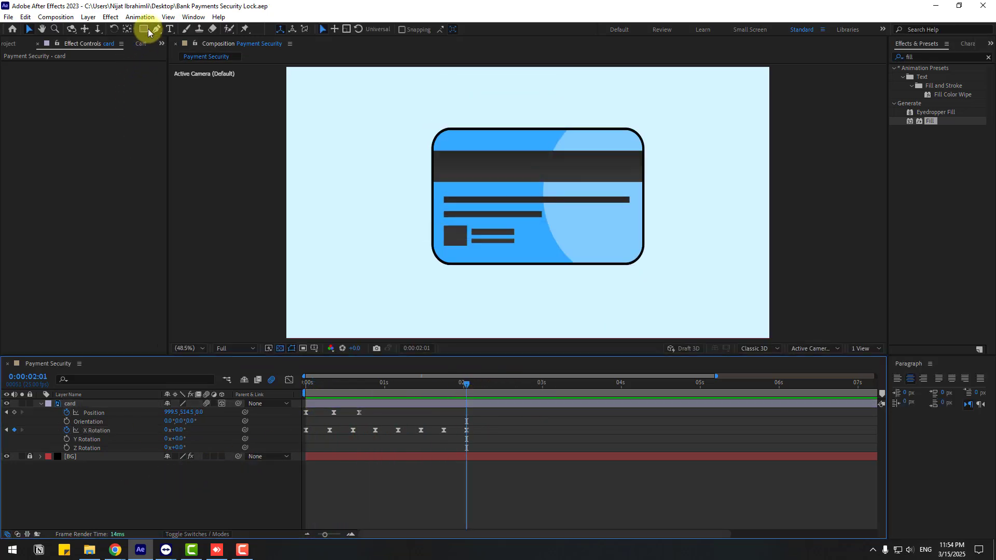
# Draw a thin ellipse below the card and set its stroke width to 0 px
pyautogui.moveTo(146, 30); pyautogui.dragTo(162, 57)
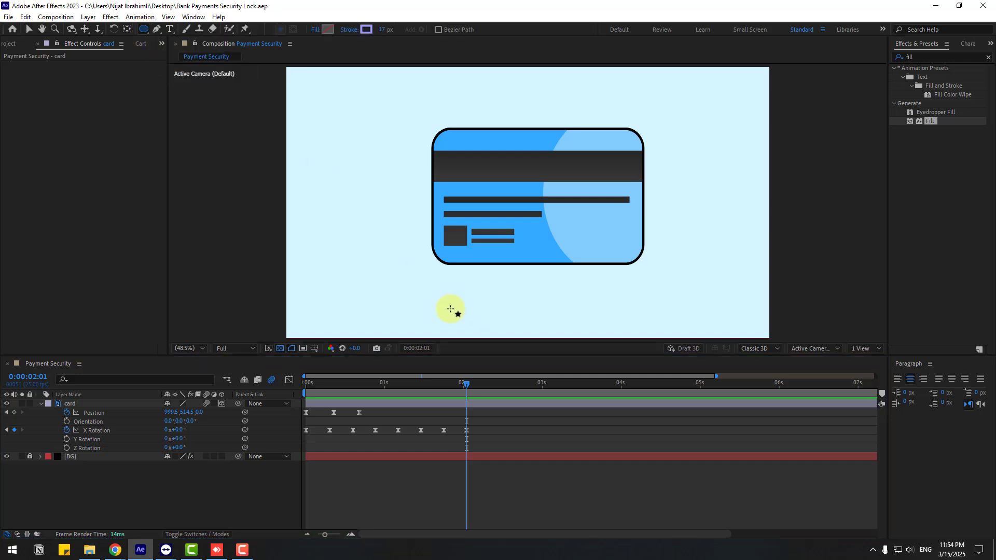
pyautogui.moveTo(451, 309); pyautogui.dragTo(637, 315)
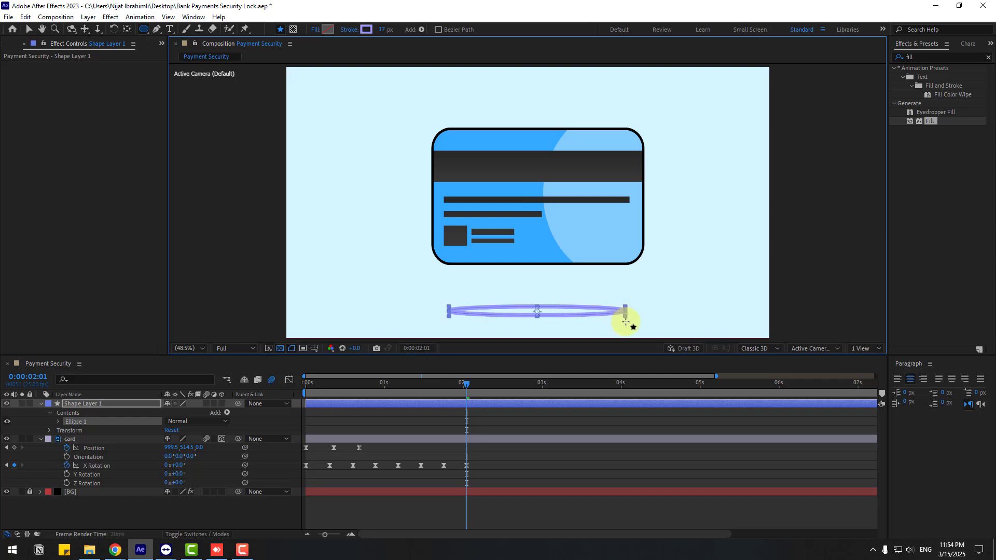
pyautogui.click(29, 29)
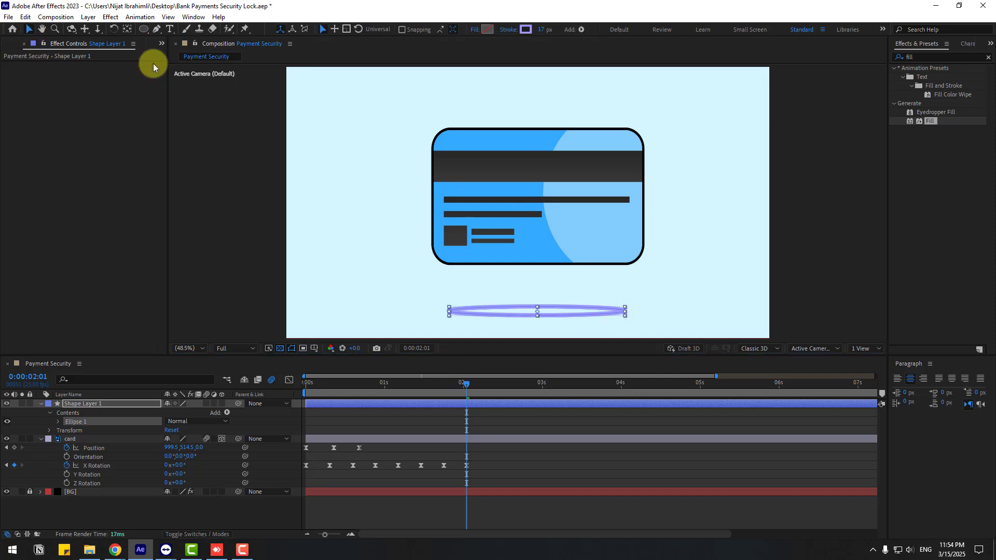
pyautogui.click(549, 28)
pyautogui.write('0')
pyautogui.press('Return')
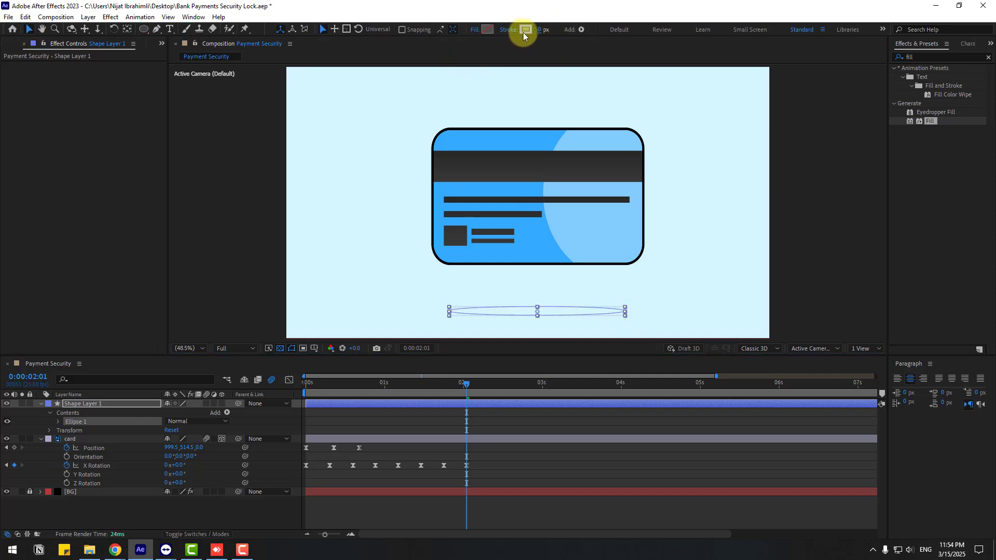
# Set the ellipse's fill to a muted blue, 84C1D3
pyautogui.click(487, 30)
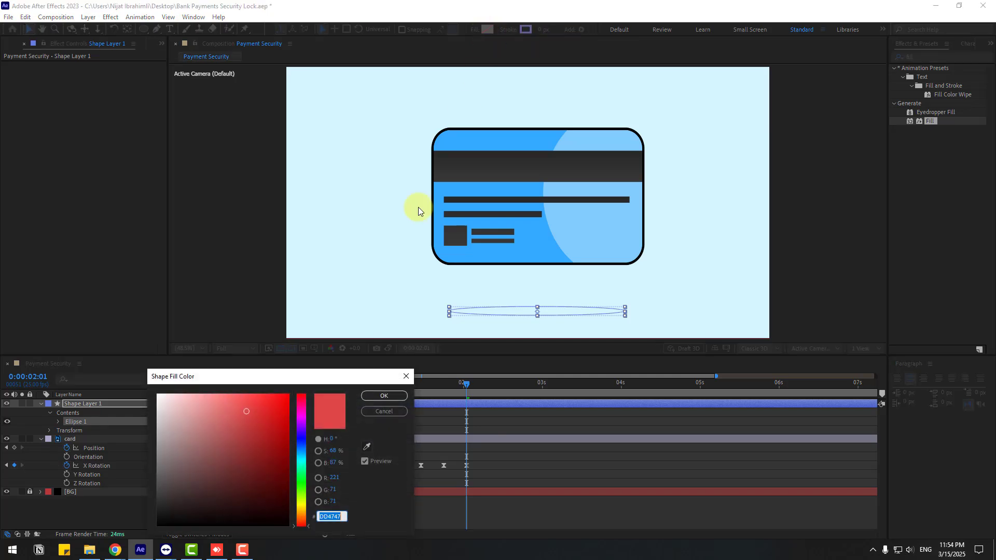
pyautogui.click(363, 447)
pyautogui.click(367, 295)
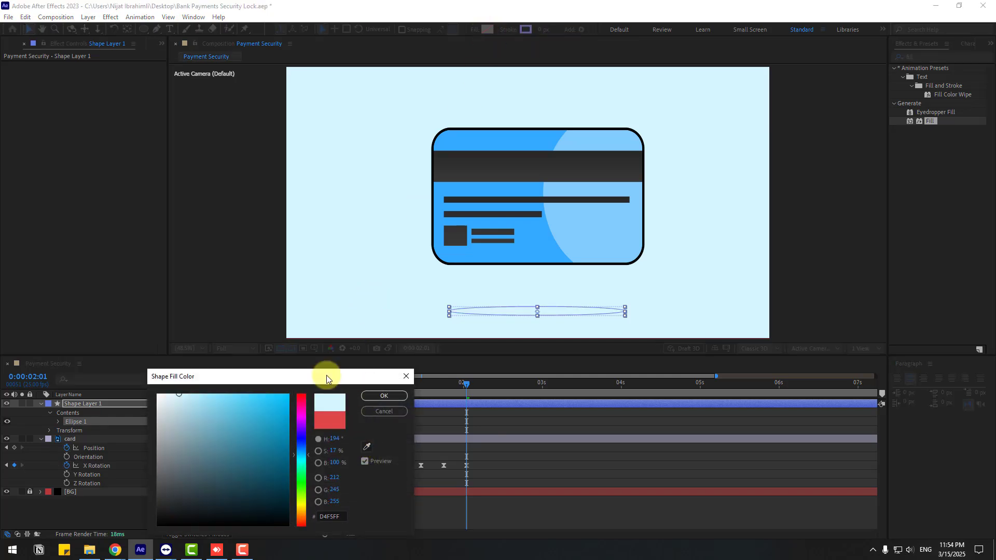
pyautogui.moveTo(185, 394); pyautogui.dragTo(204, 416)
pyautogui.click(384, 396)
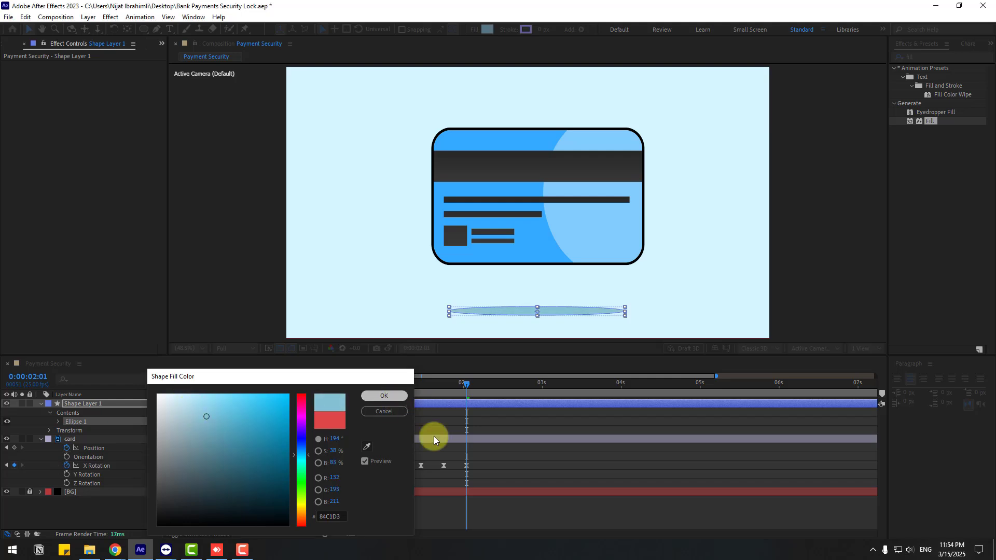
# Rename Shape Layer 1 to shadow and return to the start of the comp
pyautogui.click(442, 519)
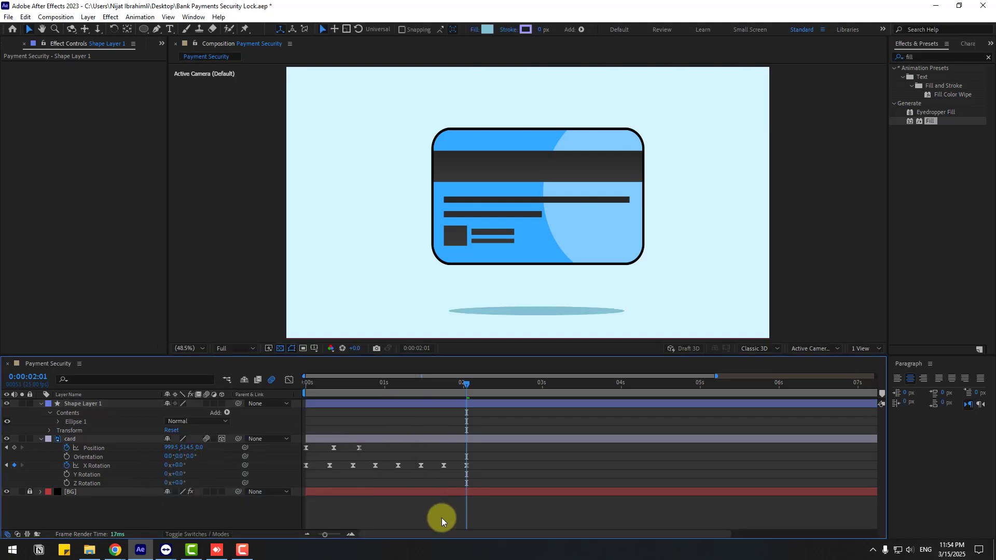
pyautogui.click(41, 404)
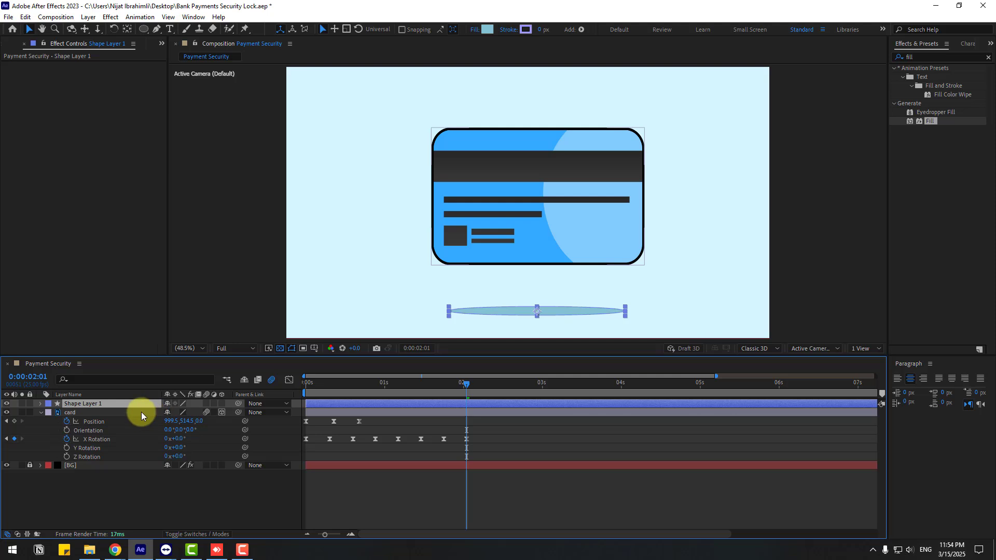
pyautogui.press('Return')
pyautogui.write('shadow')
pyautogui.press('Return')
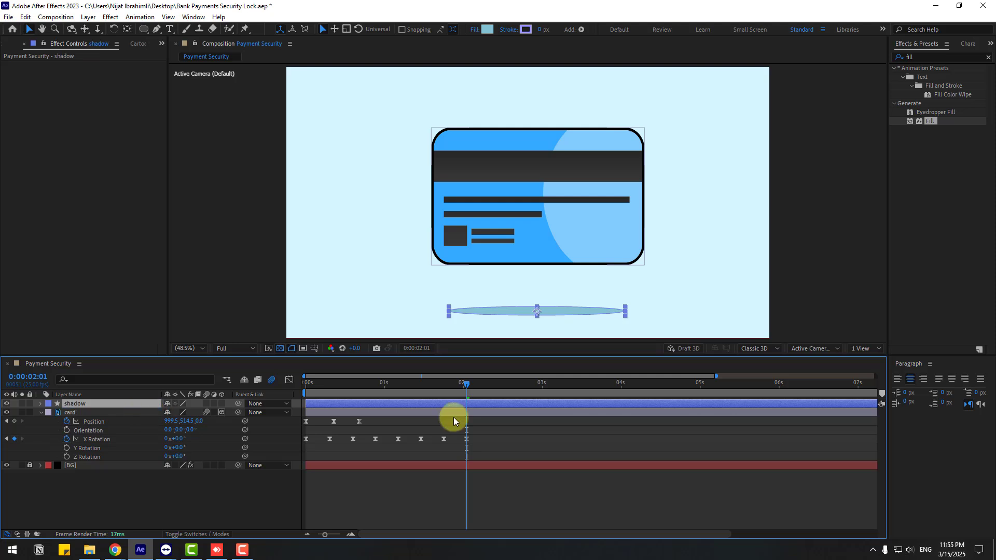
pyautogui.moveTo(399, 392); pyautogui.dragTo(300, 394)
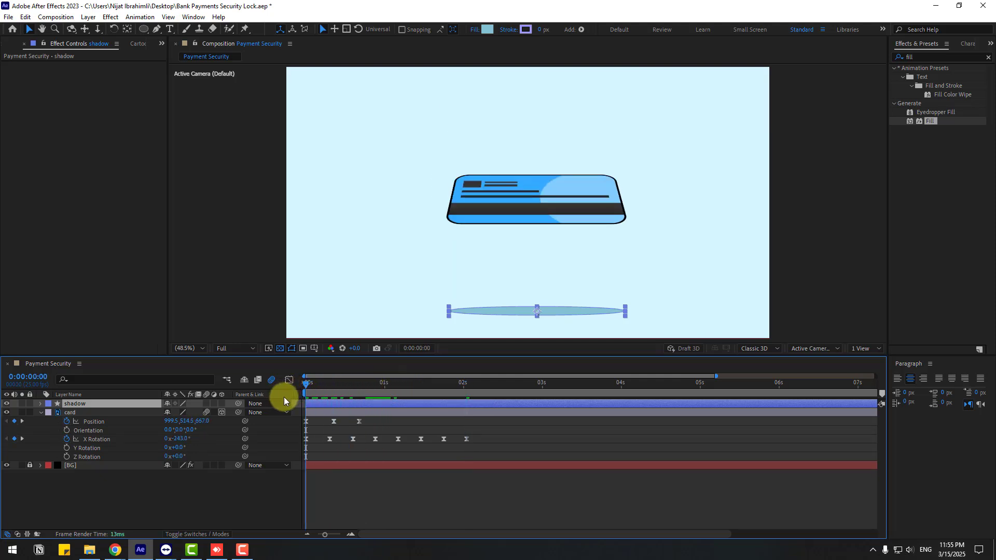
# Keyframe the shadow's Scale from 54% at the start to 100% at 0:00:00:20
pyautogui.press('s')
pyautogui.moveTo(179, 416); pyautogui.dragTo(154, 411)
pyautogui.click(58, 423)
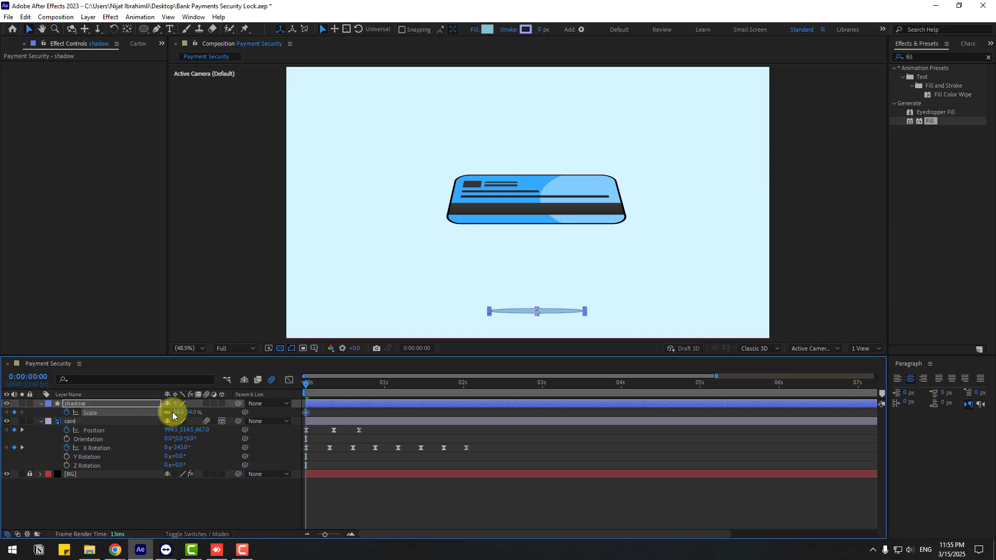
pyautogui.hotkey('shift', 'pagedown')
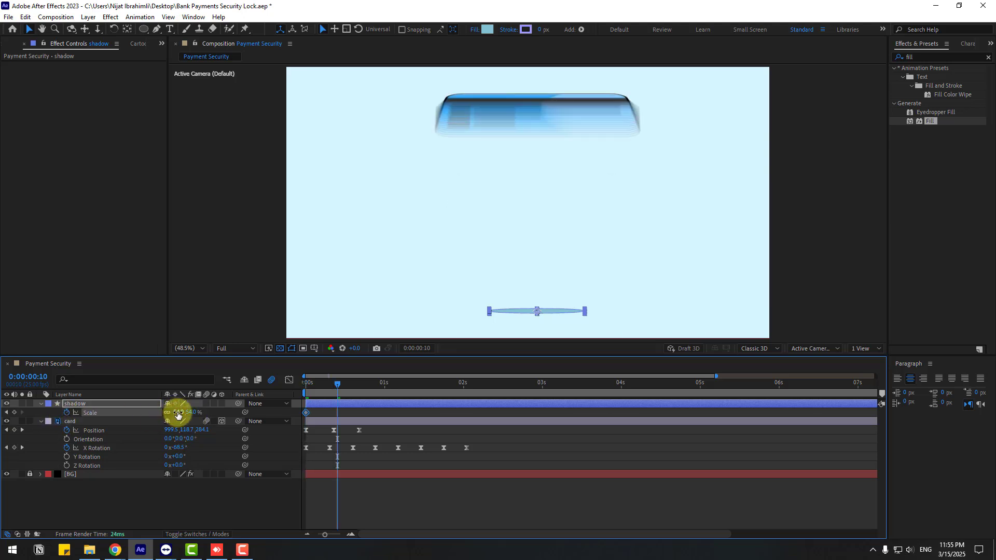
pyautogui.hotkey('shift', 'pagedown')
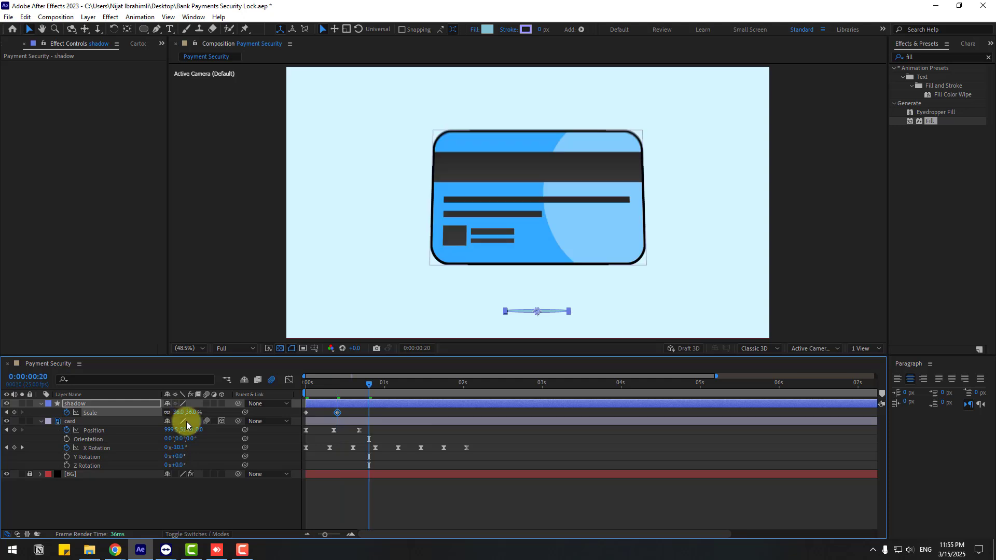
pyautogui.click(183, 413)
pyautogui.write('100')
pyautogui.press('Return')
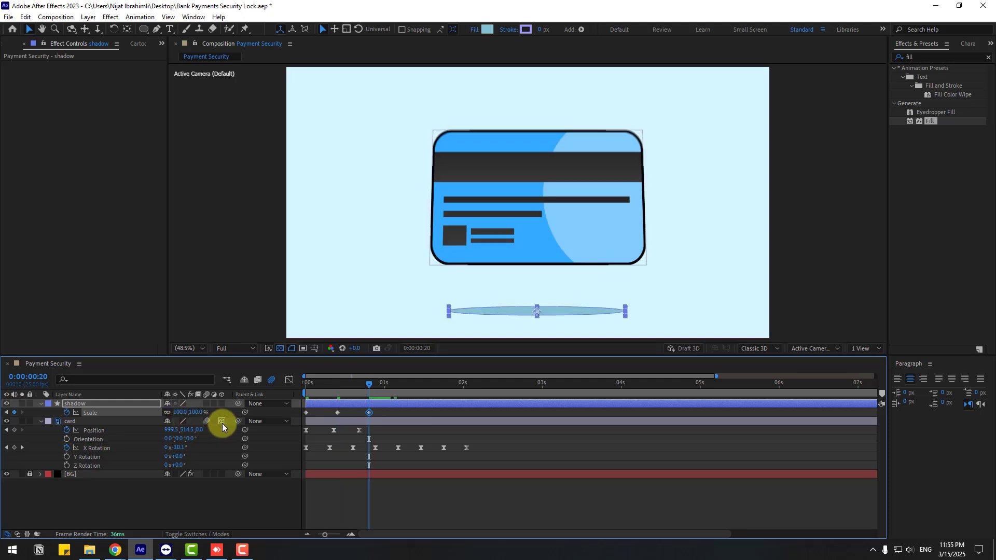
pyautogui.moveTo(368, 398); pyautogui.dragTo(297, 410)
# Apply Easy Ease to the shadow's Scale keyframes and preview
pyautogui.click(378, 414)
pyautogui.rightClick(306, 413)
pyautogui.moveTo(342, 404)
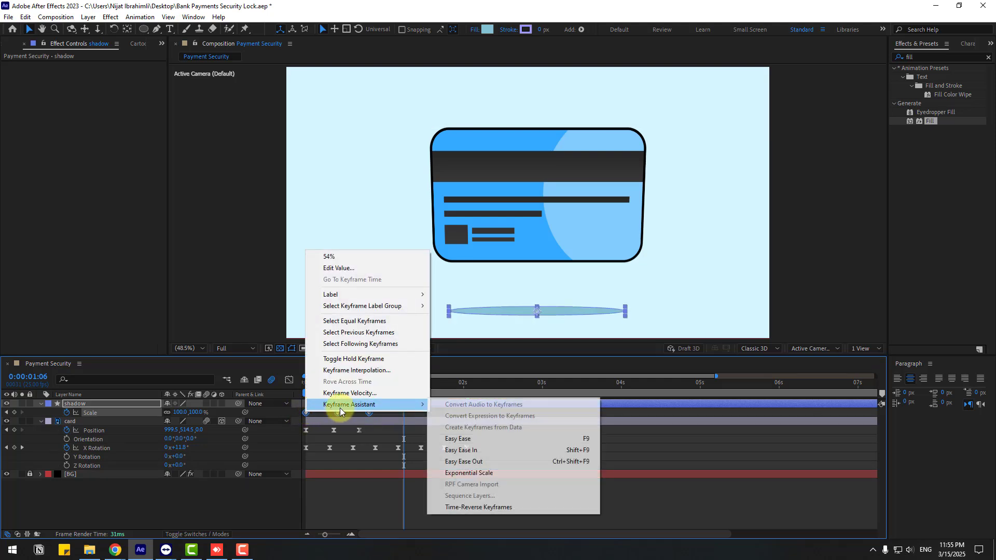
pyautogui.click(454, 438)
pyautogui.press('space')
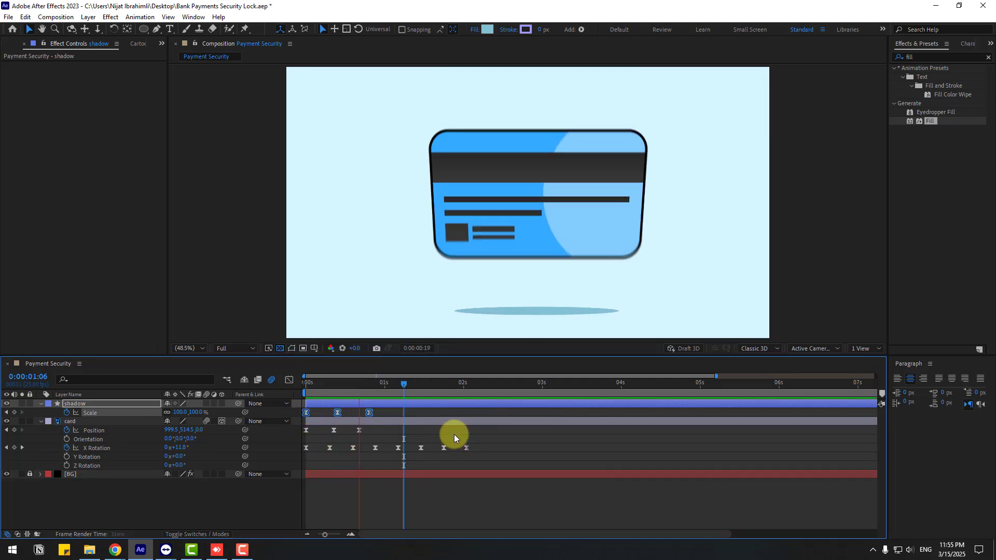
pyautogui.press('space')
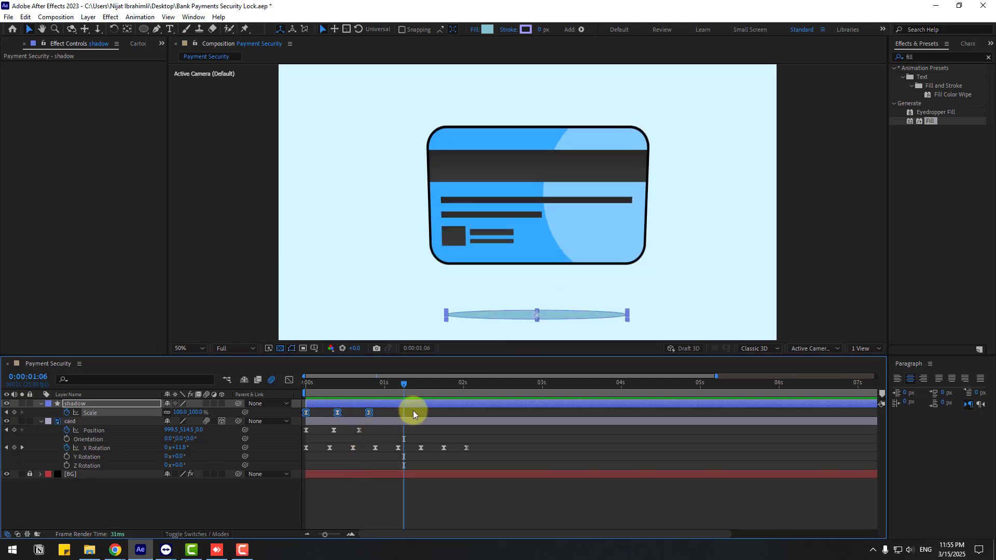
# Increase the first Scale keyframe's ease influence in the speed graph, then collapse the shadow layer
pyautogui.moveTo(377, 417); pyautogui.dragTo(294, 396)
pyautogui.click(290, 380)
pyautogui.moveTo(332, 484); pyautogui.dragTo(358, 470)
pyautogui.press('space')
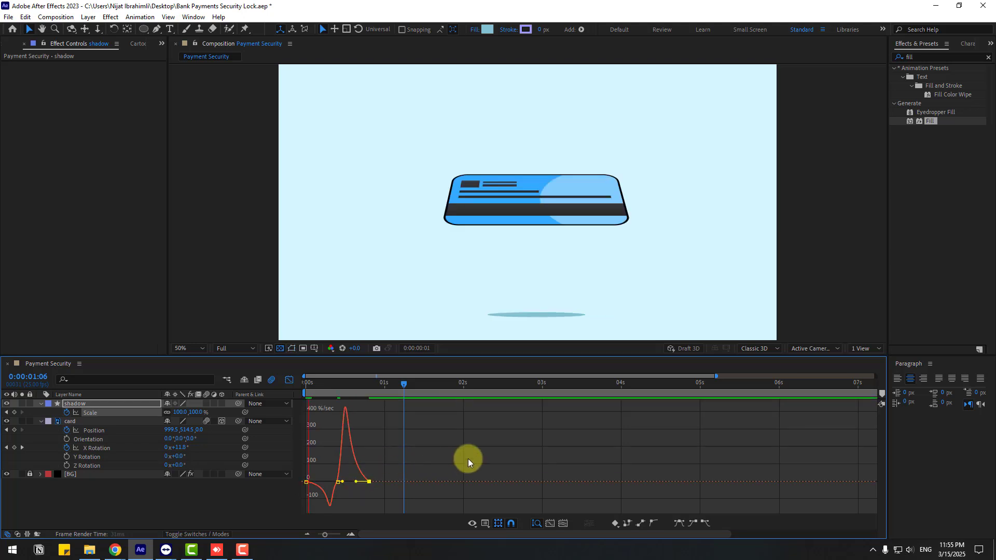
pyautogui.scroll(-4, 557, 314)
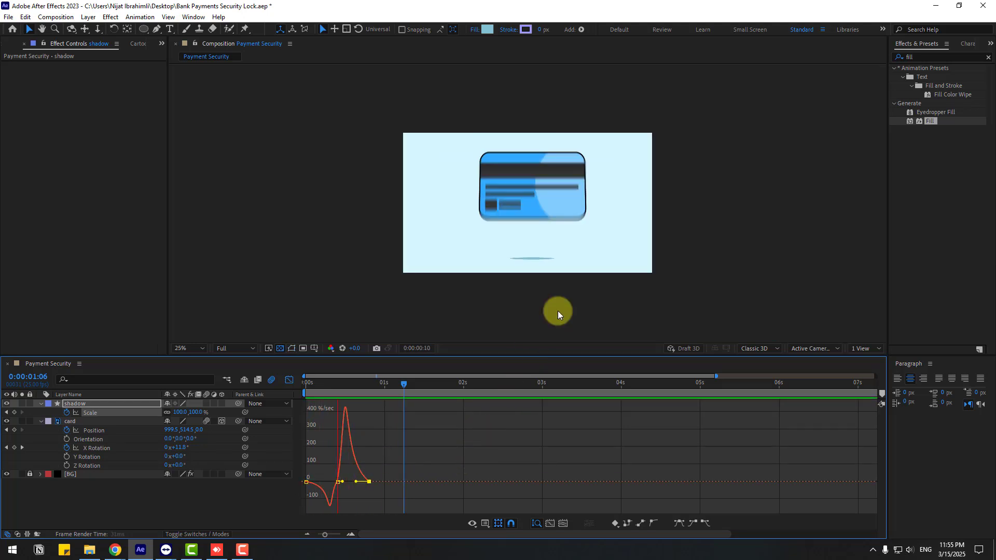
pyautogui.scroll(1, 586, 311)
pyautogui.press('space')
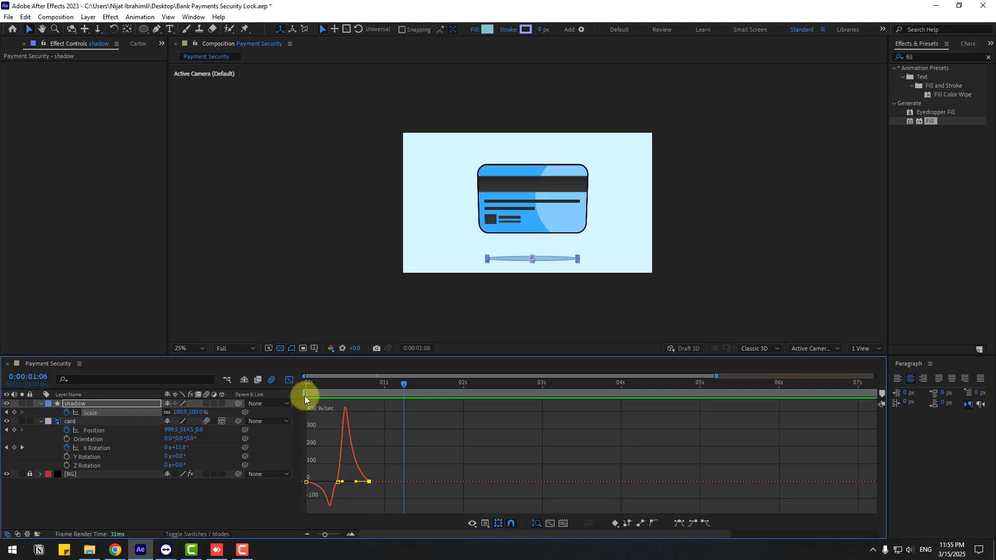
pyautogui.click(289, 380)
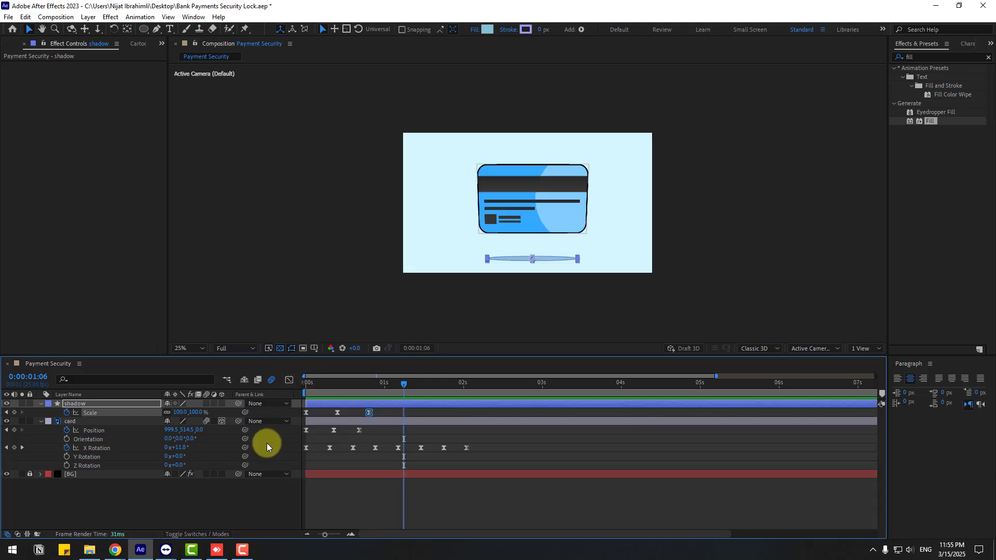
pyautogui.click(41, 403)
# Save the project and drag the Lock comp into Payment Security as the top layer above shadow
pyautogui.click(41, 411)
pyautogui.hotkey('ctrl', 's')
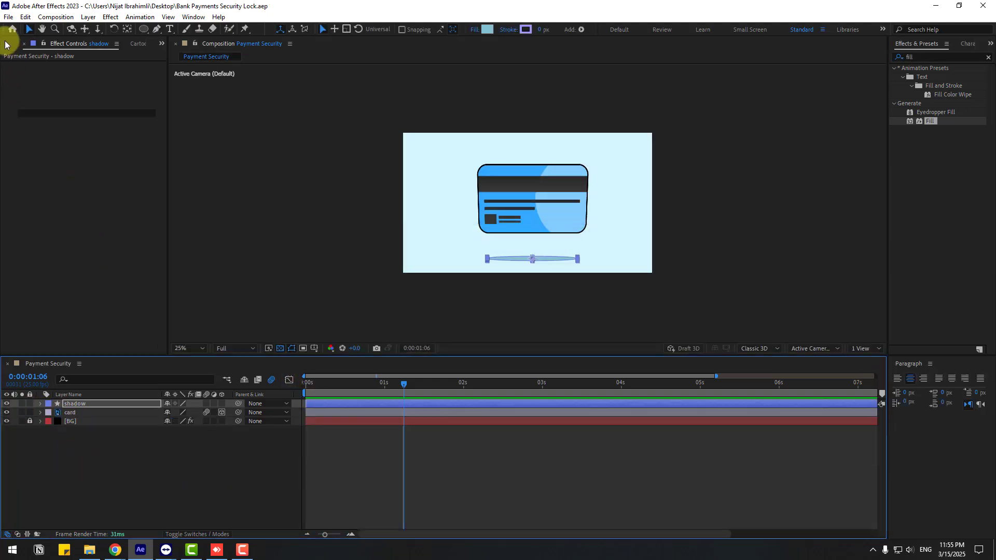
pyautogui.click(9, 43)
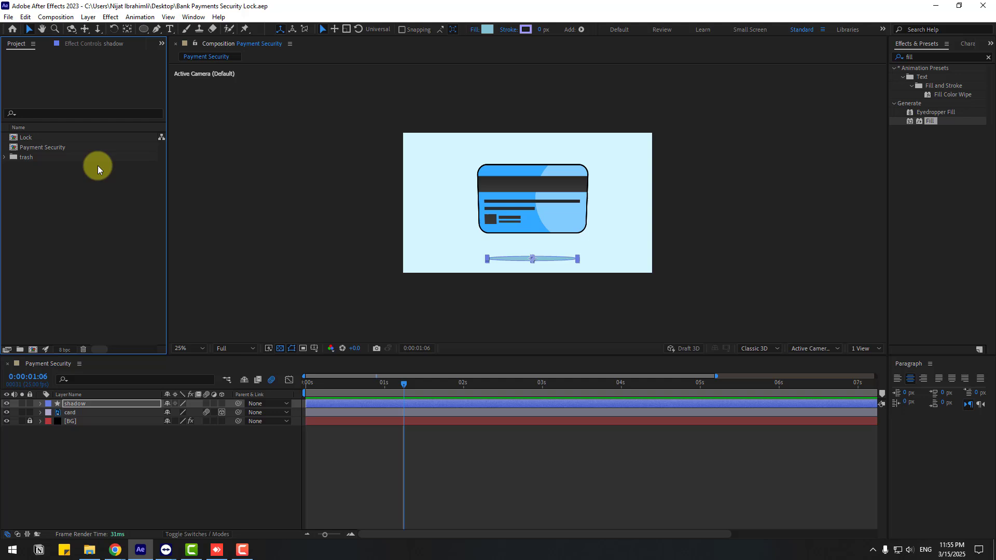
pyautogui.click(30, 139)
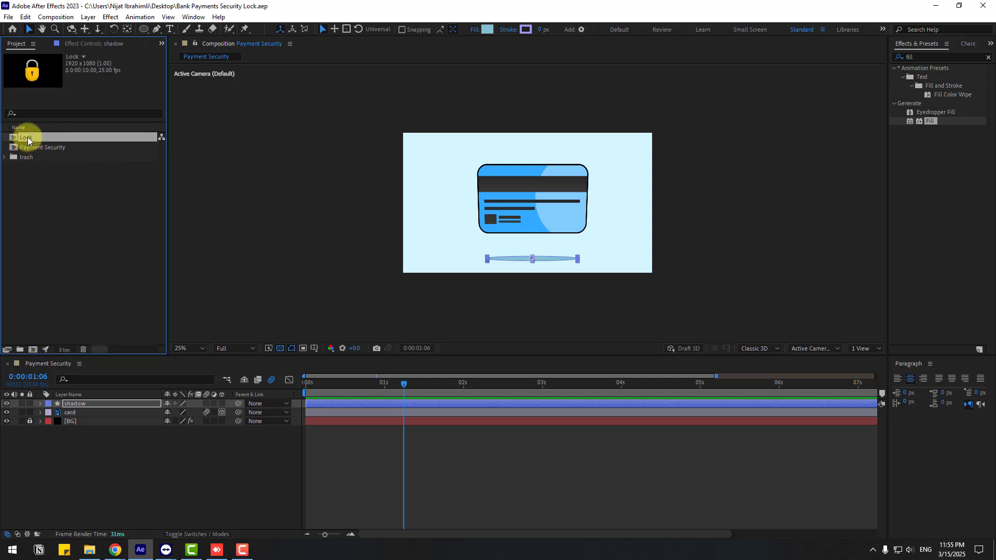
pyautogui.moveTo(28, 140); pyautogui.dragTo(85, 406)
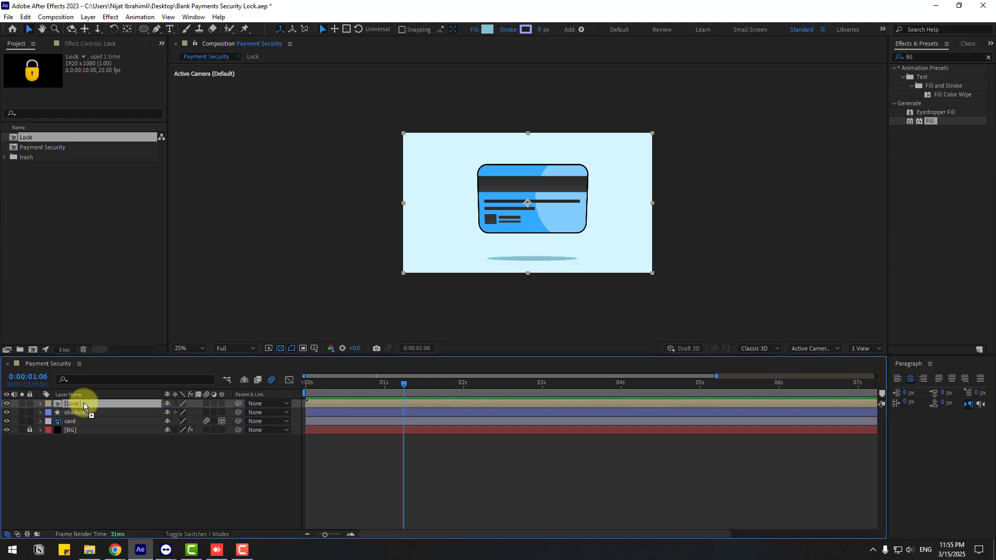
# Nudge the padlock slightly right over the card and set the viewer magnification to Fit
pyautogui.press('.')
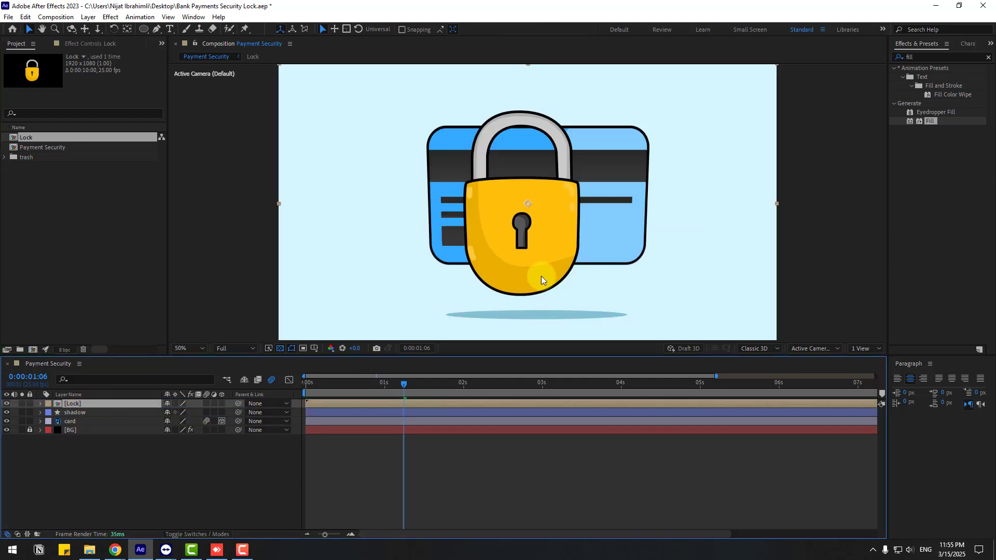
pyautogui.moveTo(536, 263); pyautogui.dragTo(554, 262)
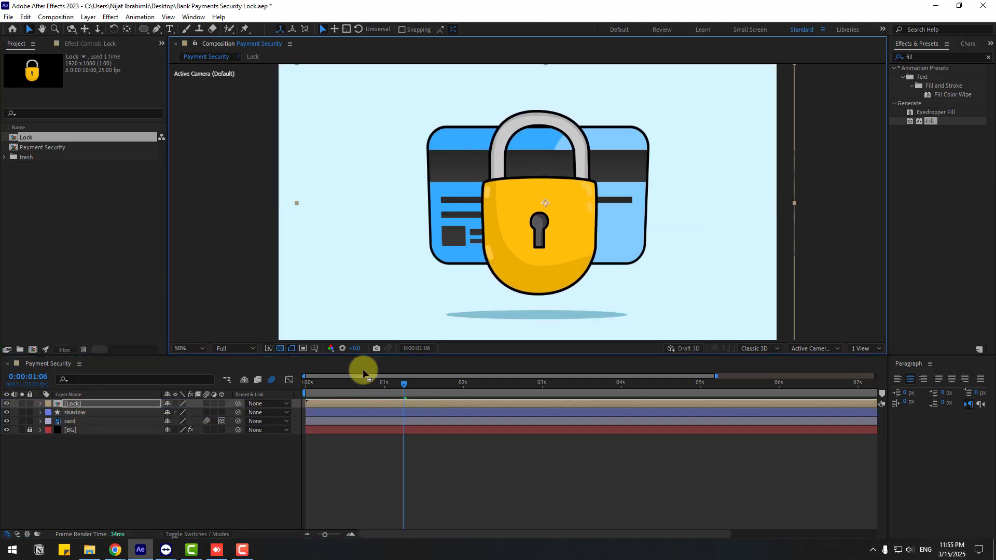
pyautogui.click(187, 349)
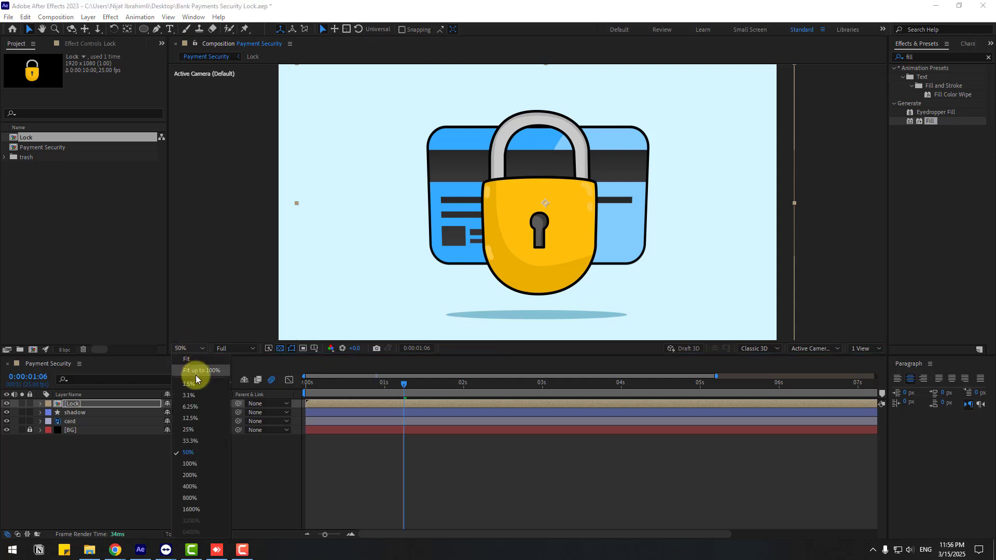
pyautogui.click(196, 371)
# Turn on the Title/Action Safe guides and scrub to 0:00:02:22 to check the motion
pyautogui.click(315, 349)
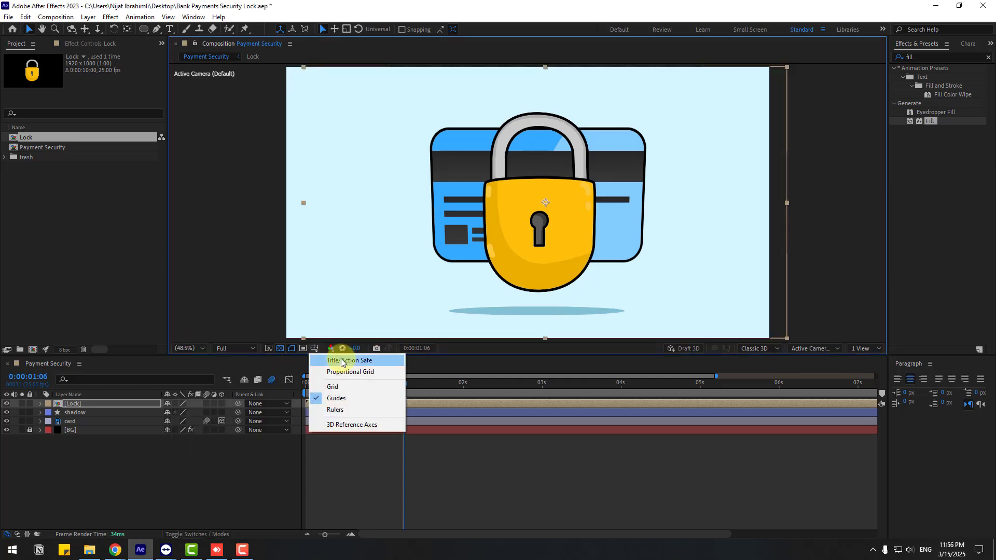
pyautogui.click(325, 358)
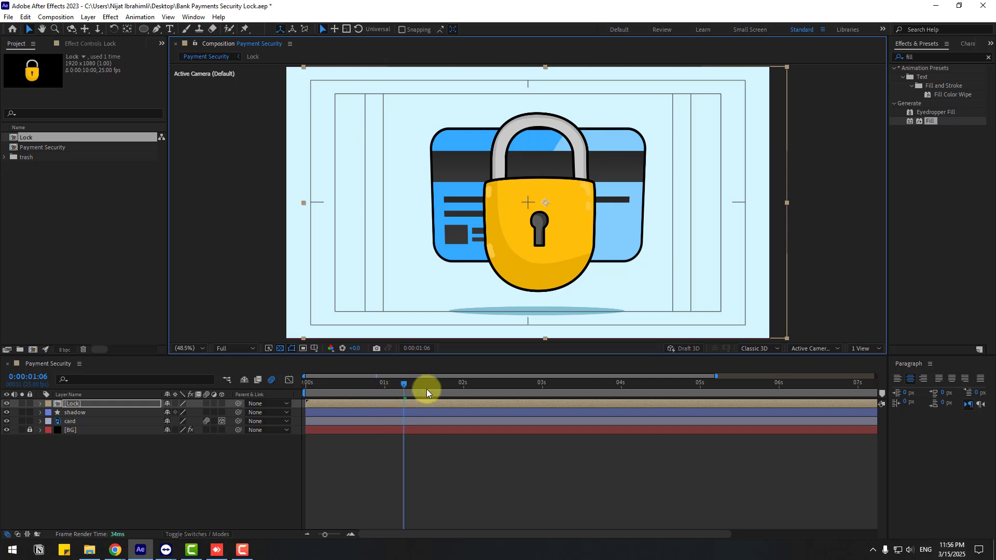
pyautogui.moveTo(424, 388); pyautogui.dragTo(533, 386)
pyautogui.click(119, 471)
# Add a Null 1 layer, parent the card to it, and scrub its Position X left
pyautogui.click(78, 421)
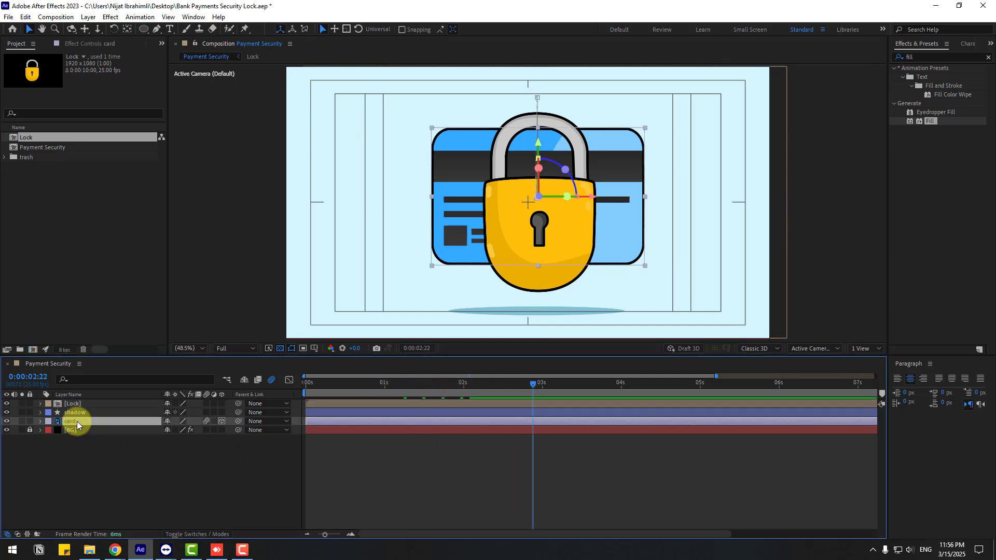
pyautogui.rightClick(103, 474)
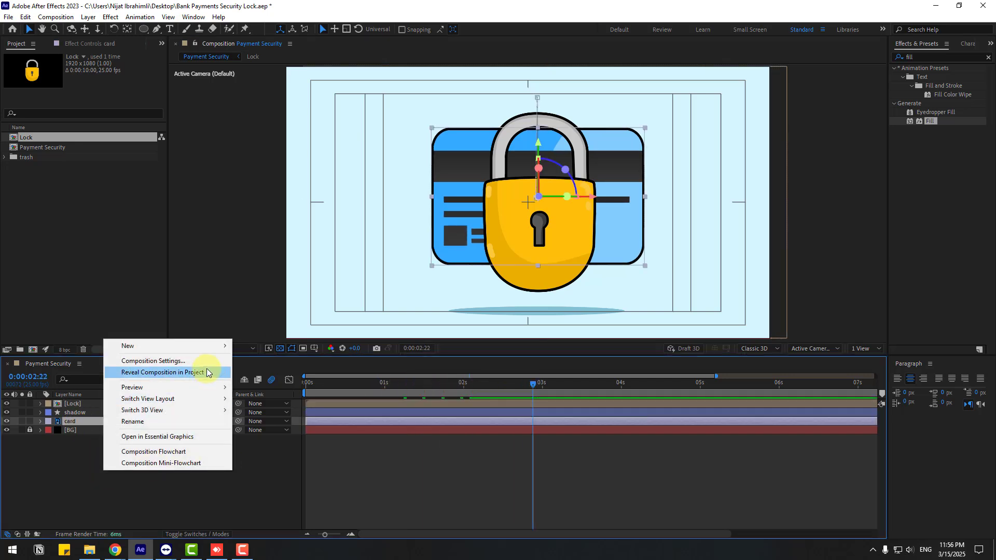
pyautogui.moveTo(212, 345)
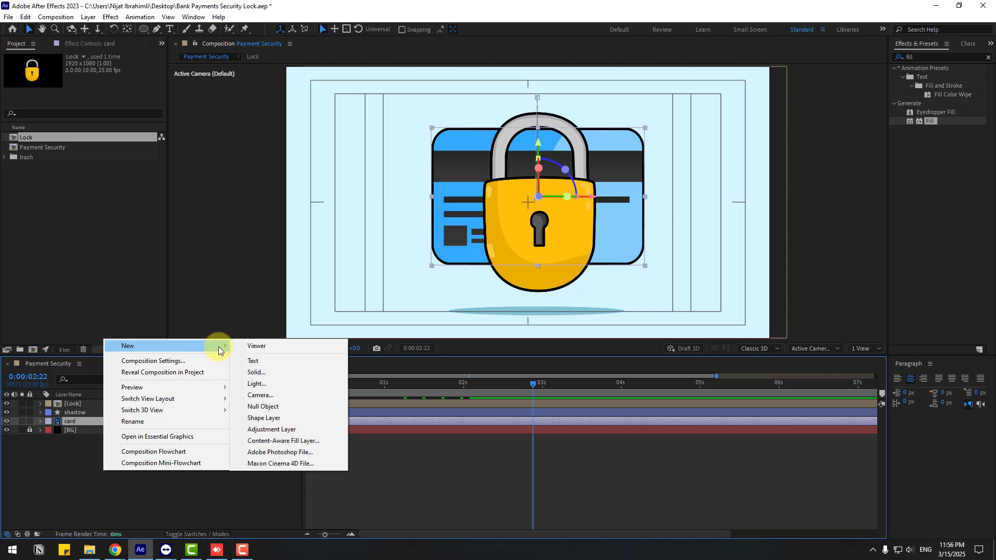
pyautogui.click(262, 408)
pyautogui.click(77, 434)
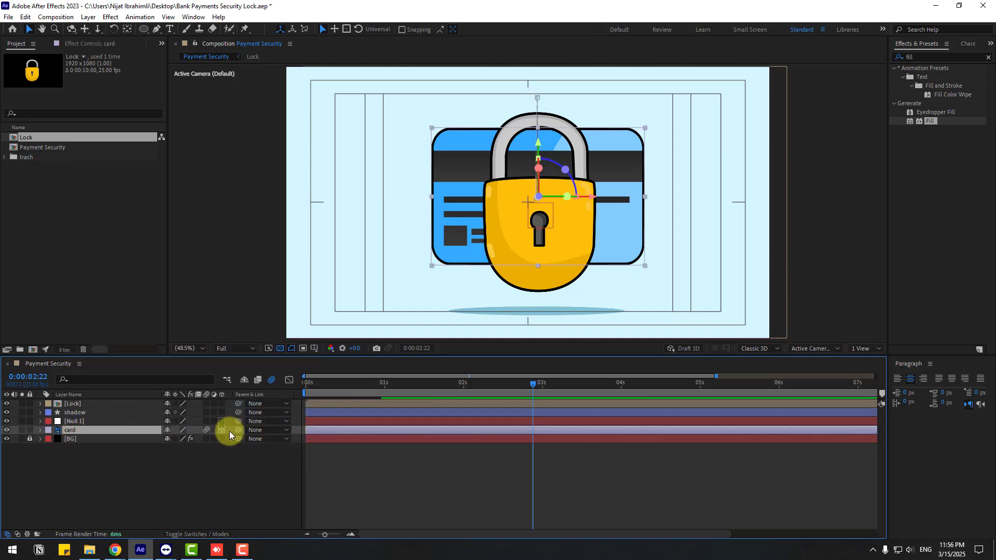
pyautogui.moveTo(237, 433); pyautogui.dragTo(100, 422)
pyautogui.click(100, 422)
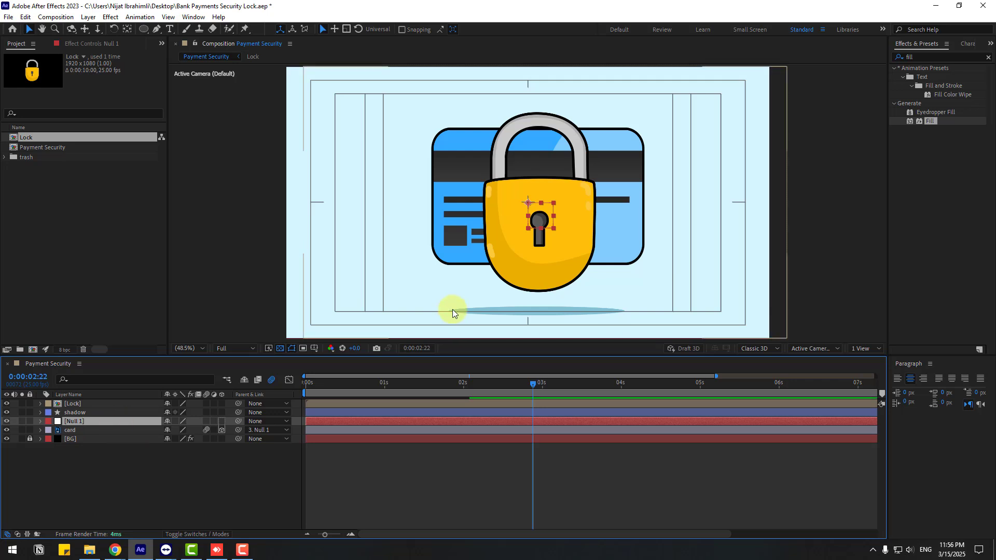
pyautogui.press('p')
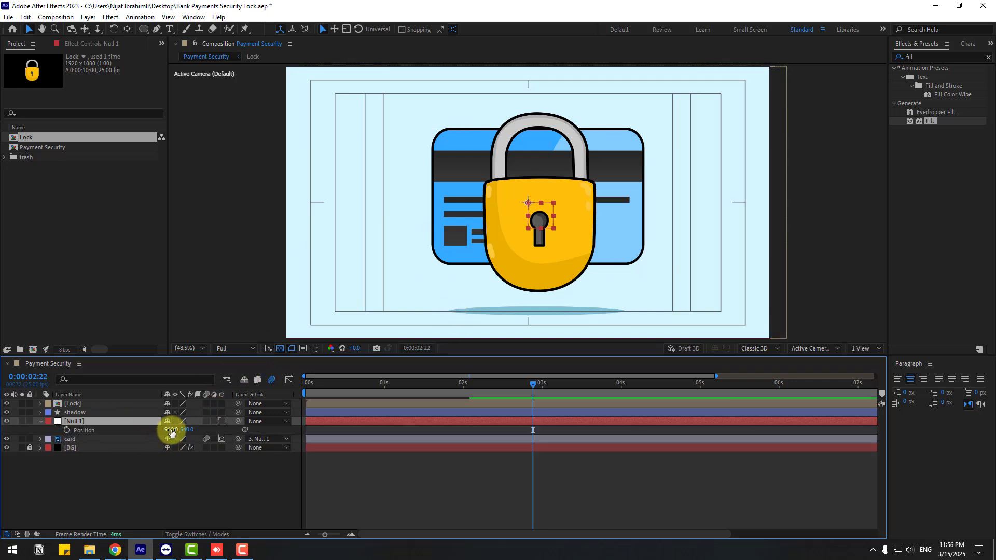
pyautogui.moveTo(171, 430); pyautogui.dragTo(150, 429)
# Delete the temporary Null 1 layer, leaving the card shifted left
pyautogui.click(80, 413)
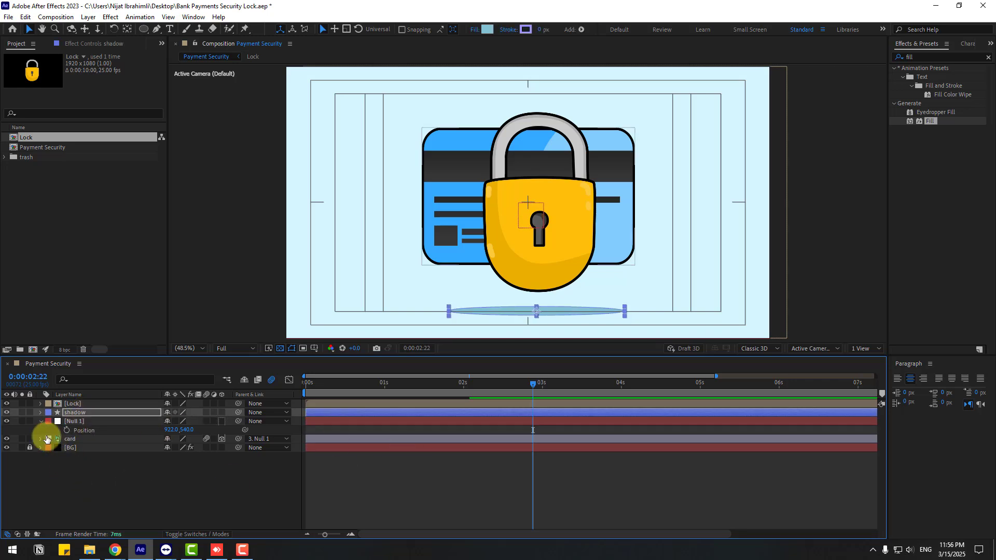
pyautogui.click(78, 420)
pyautogui.press('Delete')
pyautogui.click(140, 456)
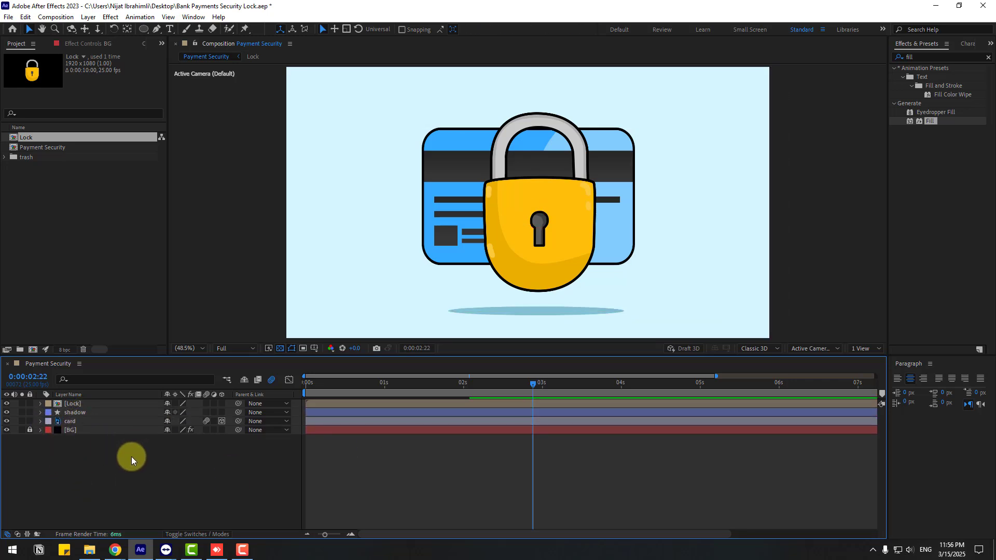
# At 0:00:02:11, nudge the padlock up-left and scale the Lock layer to 67%
pyautogui.click(498, 384)
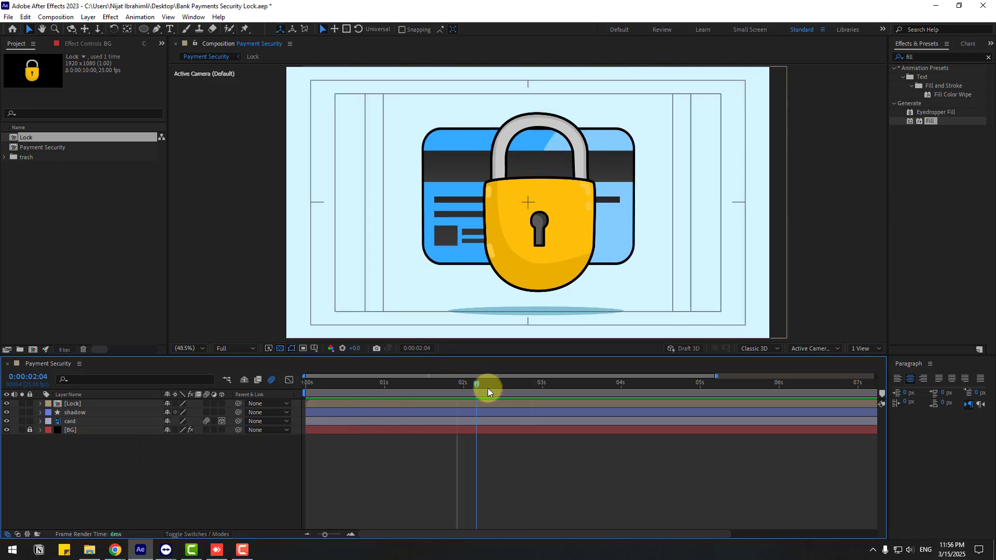
pyautogui.click(78, 403)
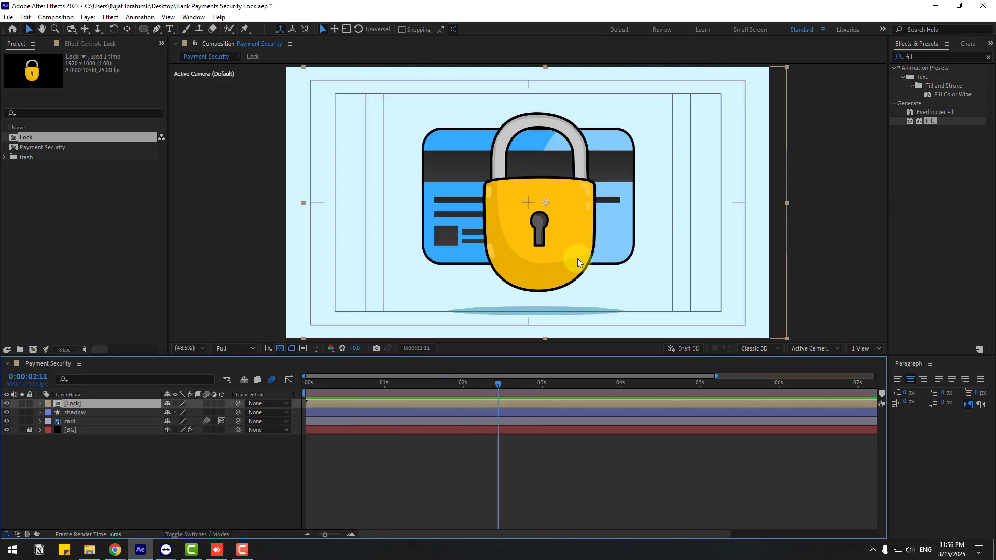
pyautogui.moveTo(579, 262); pyautogui.dragTo(569, 259)
pyautogui.press('s')
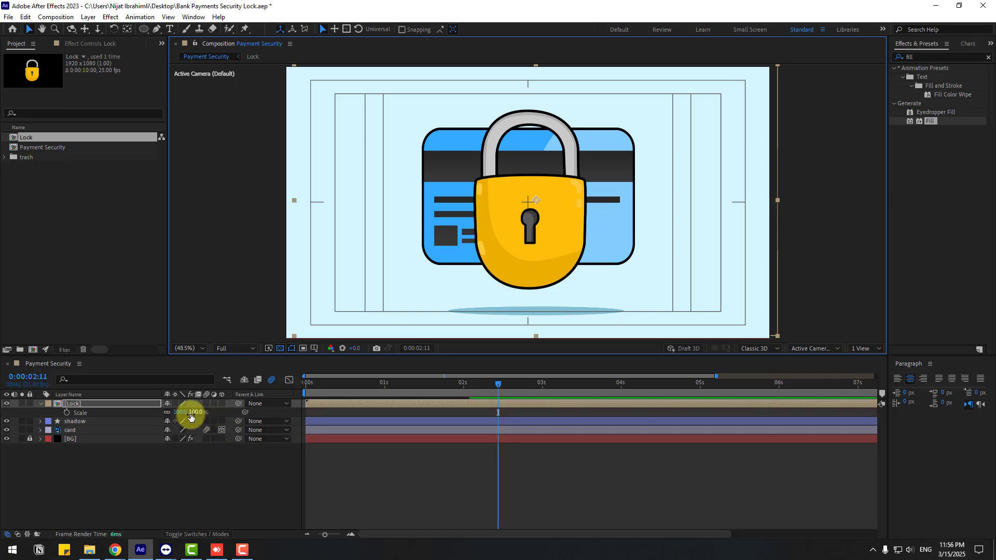
pyautogui.moveTo(191, 417); pyautogui.dragTo(167, 412)
pyautogui.moveTo(532, 243)
pyautogui.mouseDown()
pyautogui.moveTo(523, 238)
pyautogui.moveTo(531, 241)
pyautogui.mouseUp()
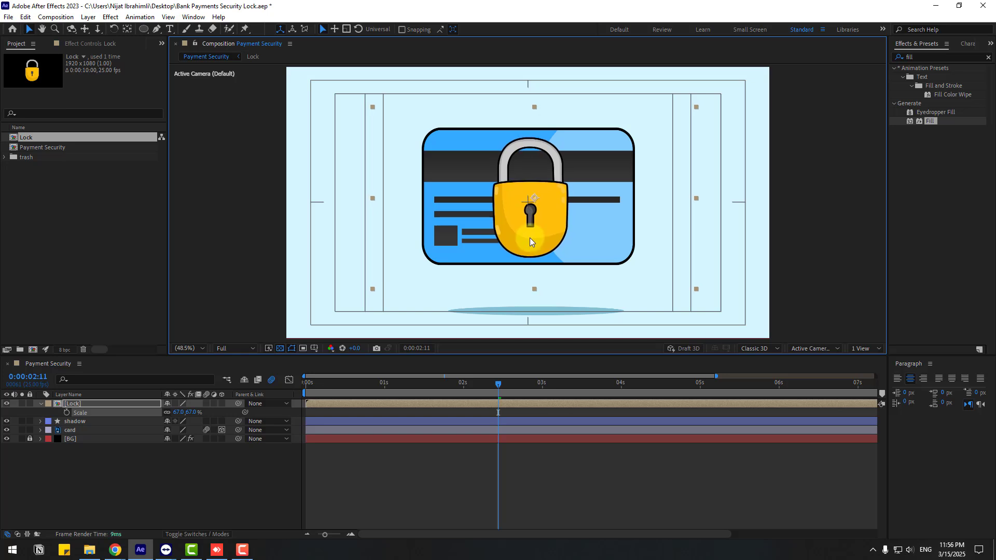
# Inside the Lock comp, keyframe lock-1 Scale at 0% on frame 0 and 100% at 10 frames
pyautogui.click(41, 403)
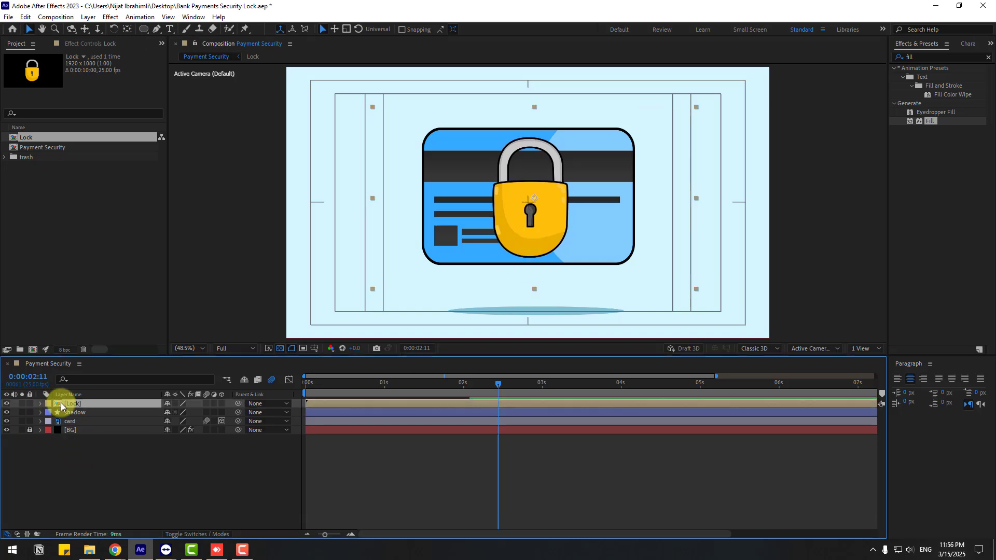
pyautogui.doubleClick(61, 404)
pyautogui.click(80, 413)
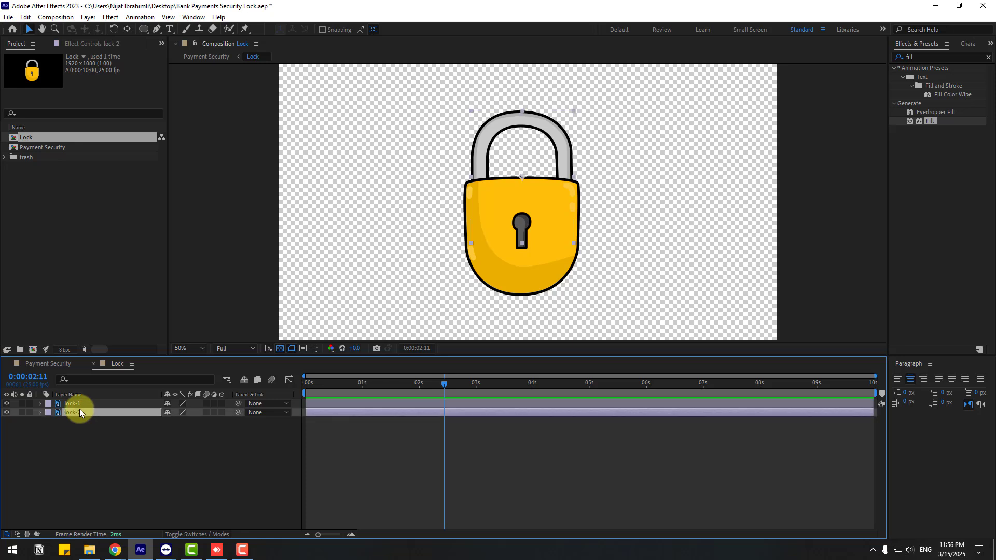
pyautogui.click(82, 404)
pyautogui.press('s')
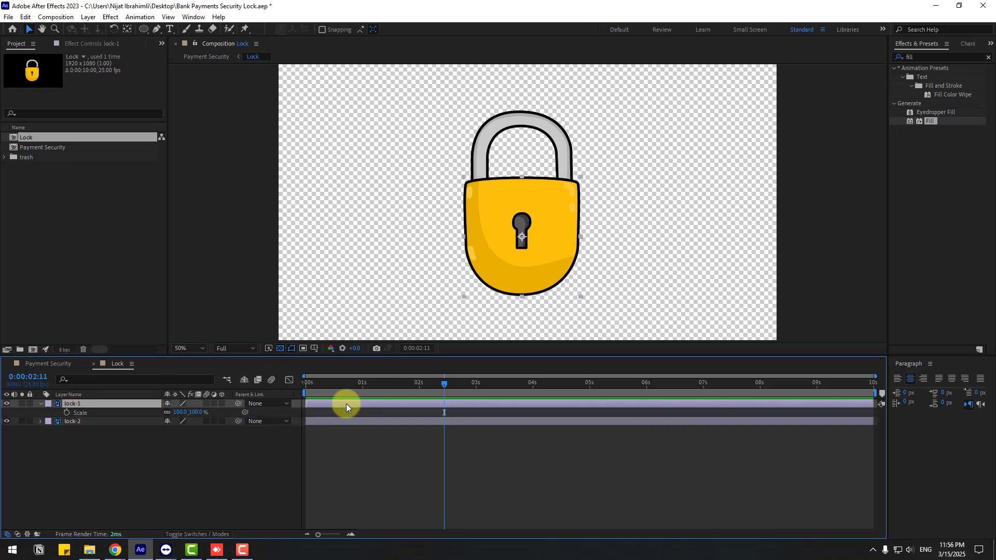
pyautogui.moveTo(376, 388); pyautogui.dragTo(300, 388)
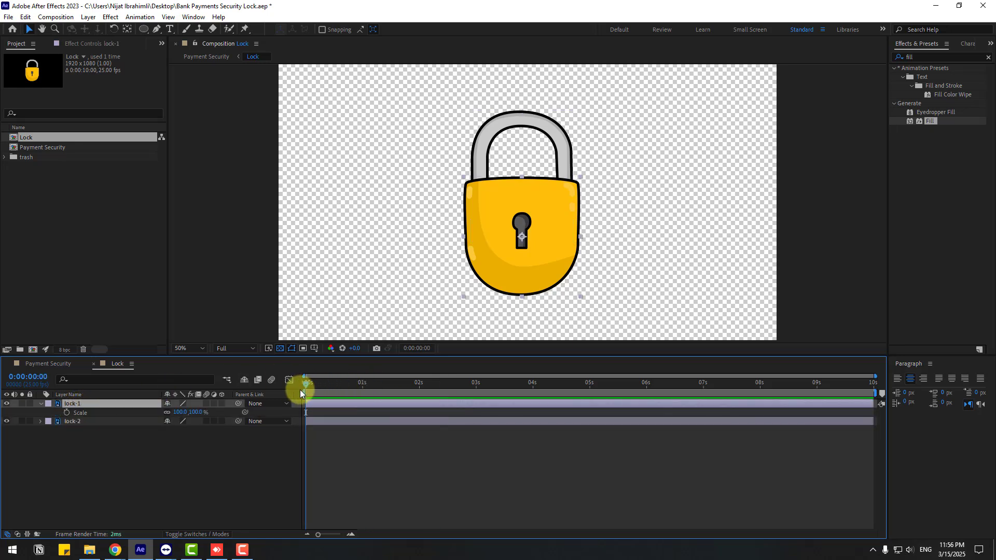
pyautogui.moveTo(178, 417); pyautogui.dragTo(82, 419)
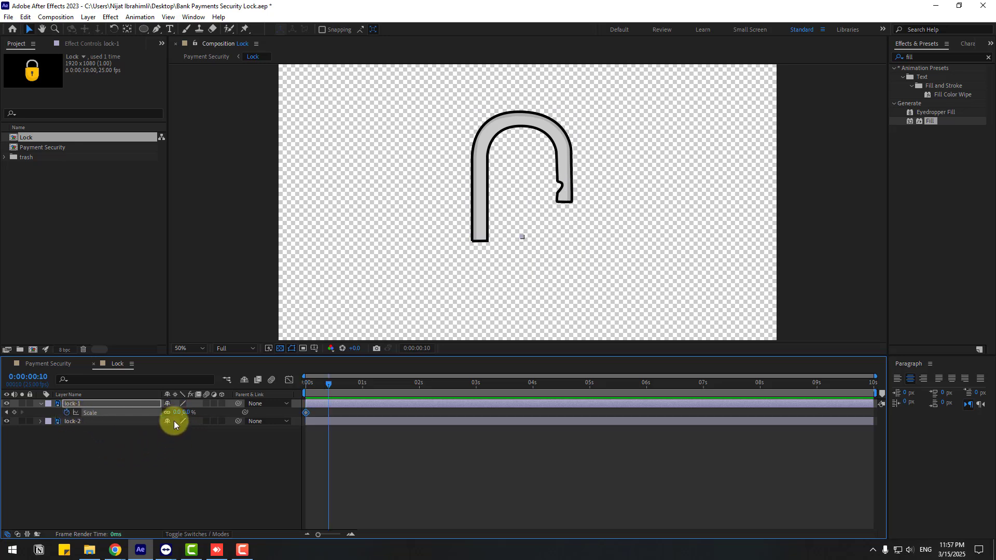
pyautogui.press('Return')
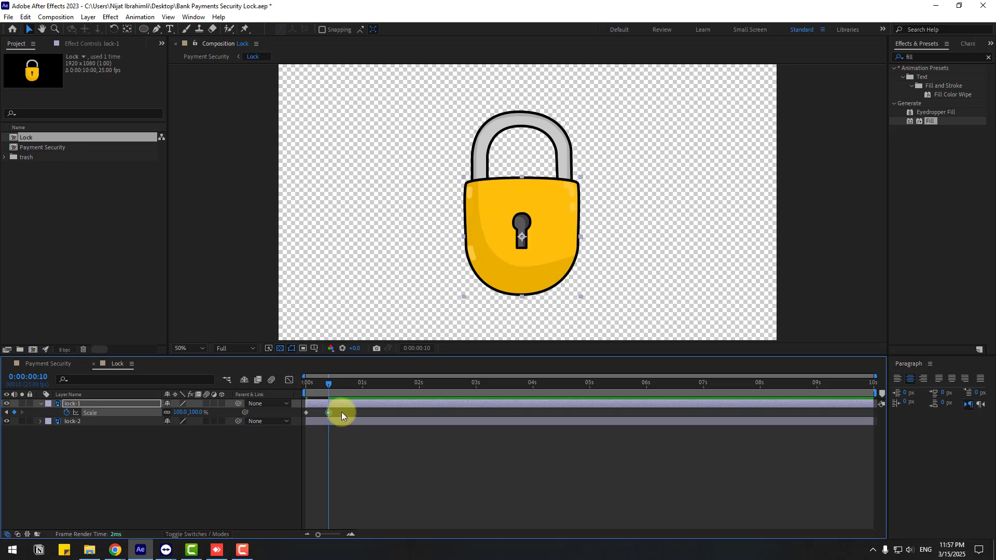
# Apply Easy Ease to the Scale keyframes and raise the speed curve's peak in the Graph Editor
pyautogui.rightClick(307, 414)
pyautogui.moveTo(363, 405)
pyautogui.click(465, 439)
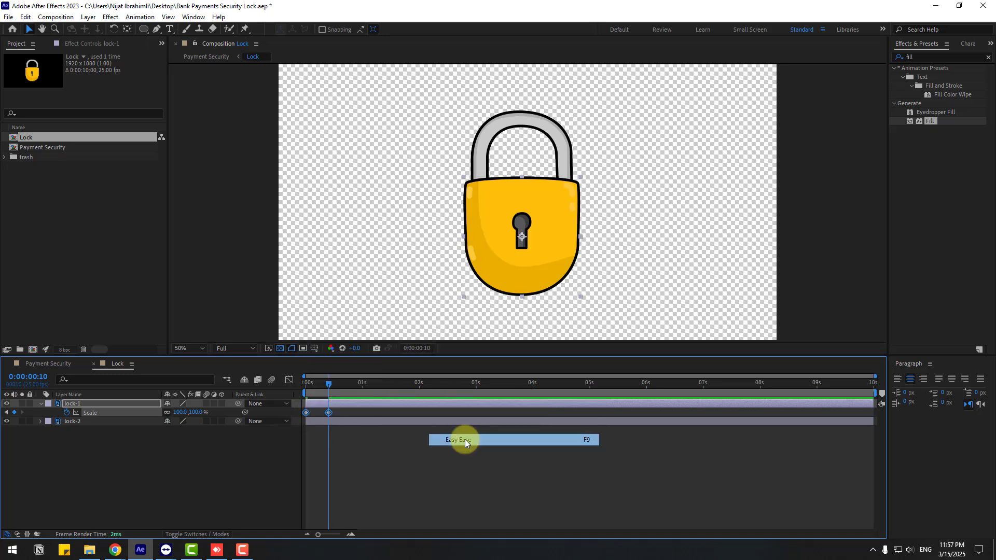
pyautogui.click(294, 381)
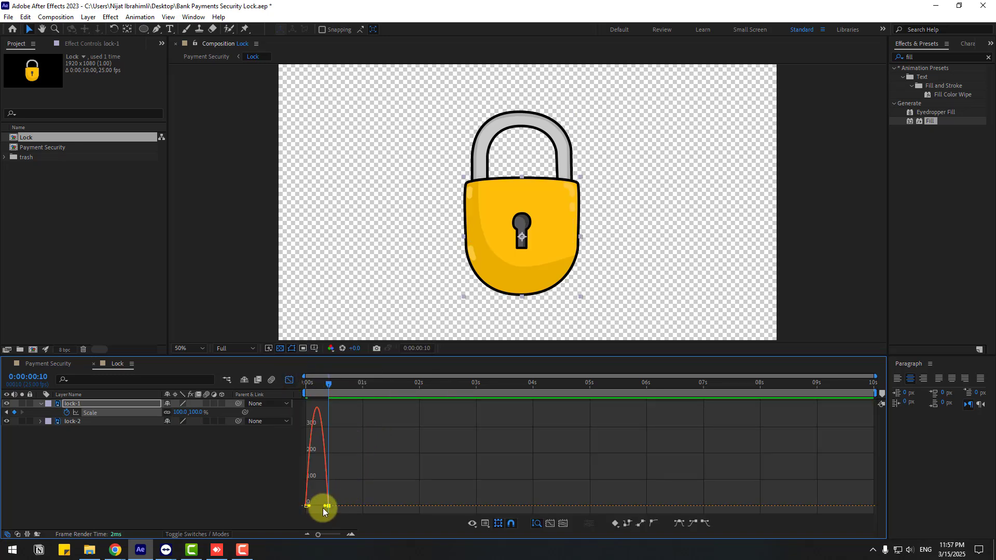
pyautogui.moveTo(312, 508); pyautogui.dragTo(315, 505)
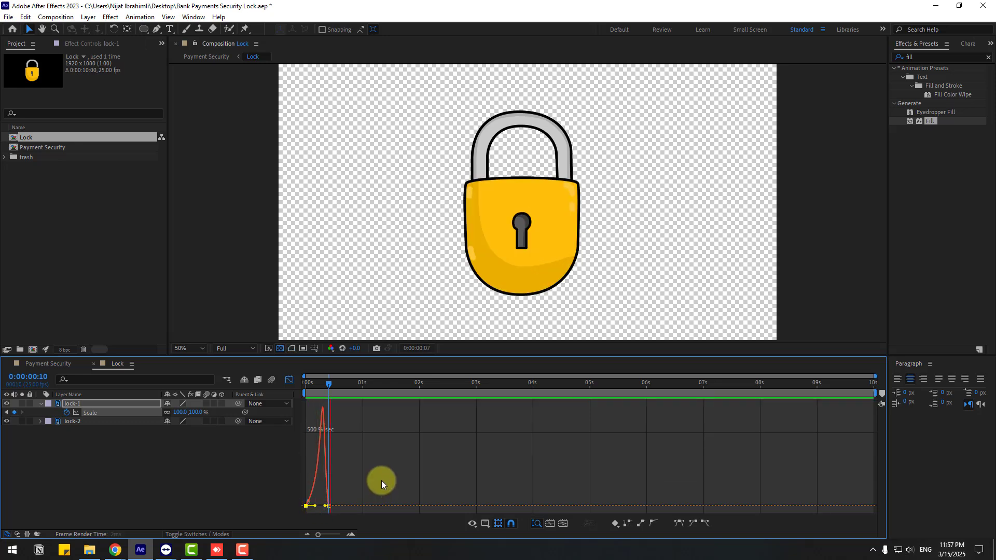
pyautogui.click(290, 381)
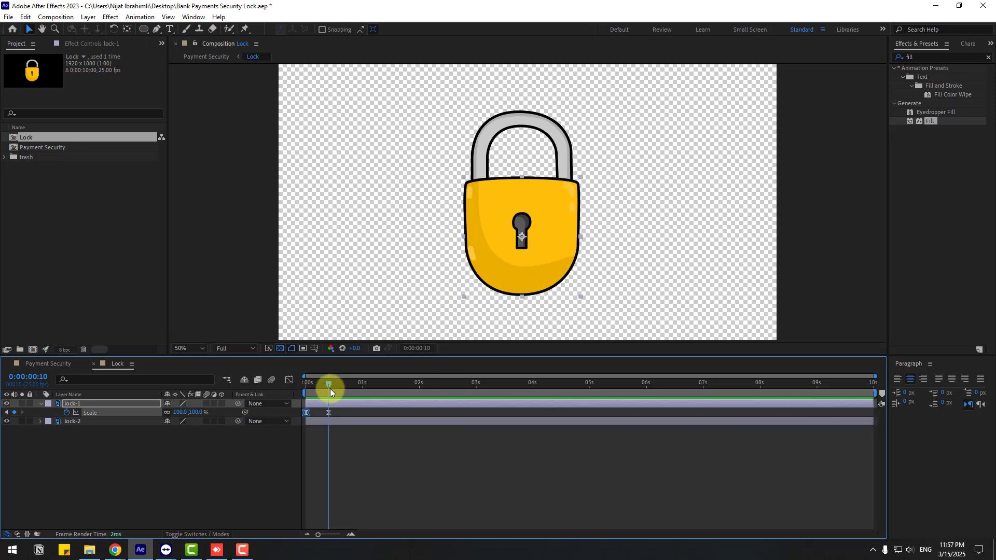
pyautogui.hotkey('shift', 'p')
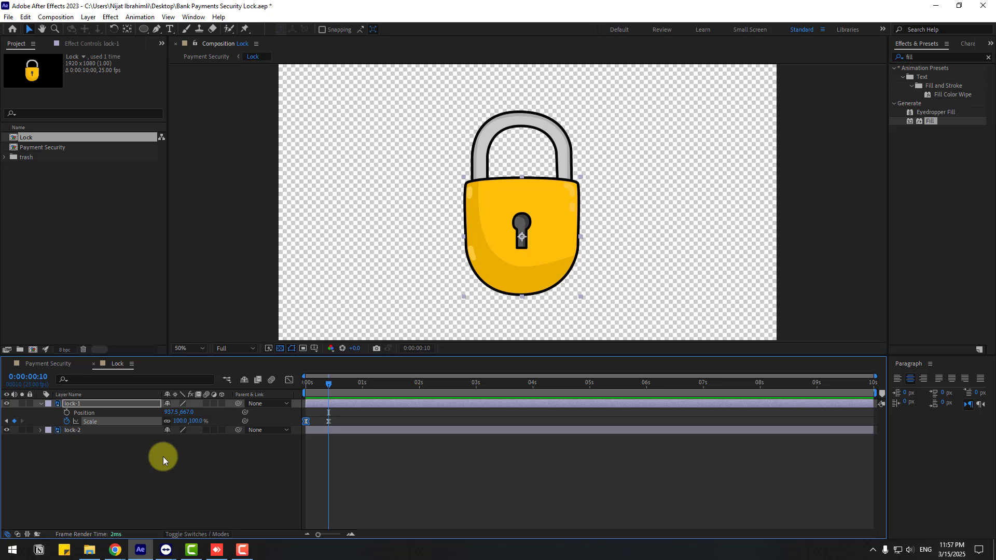
# Keyframe lock-1 Position: body raised at frame 5, dropped at 15f, nudged up at 1:00
pyautogui.click(120, 462)
pyautogui.click(66, 413)
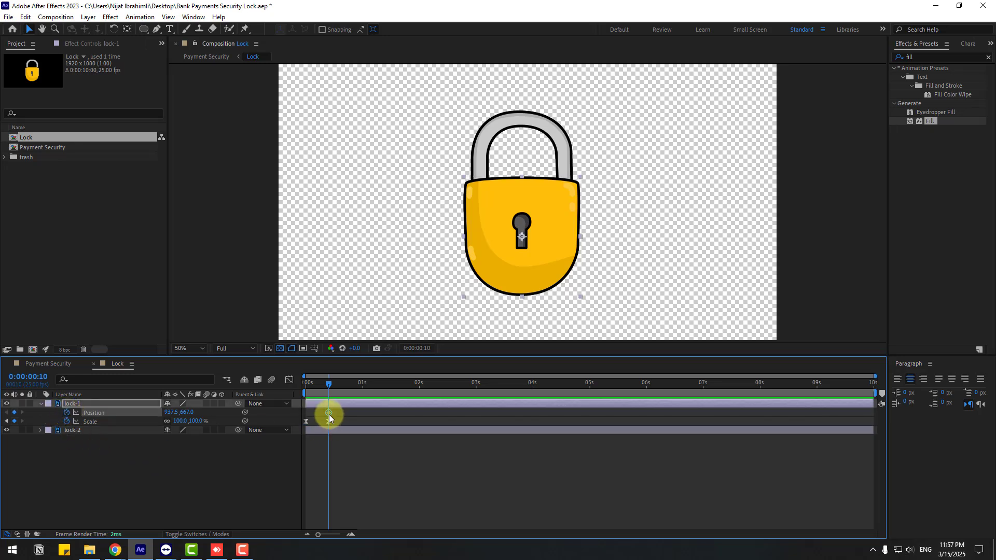
pyautogui.moveTo(329, 413); pyautogui.dragTo(317, 413)
pyautogui.click(317, 384)
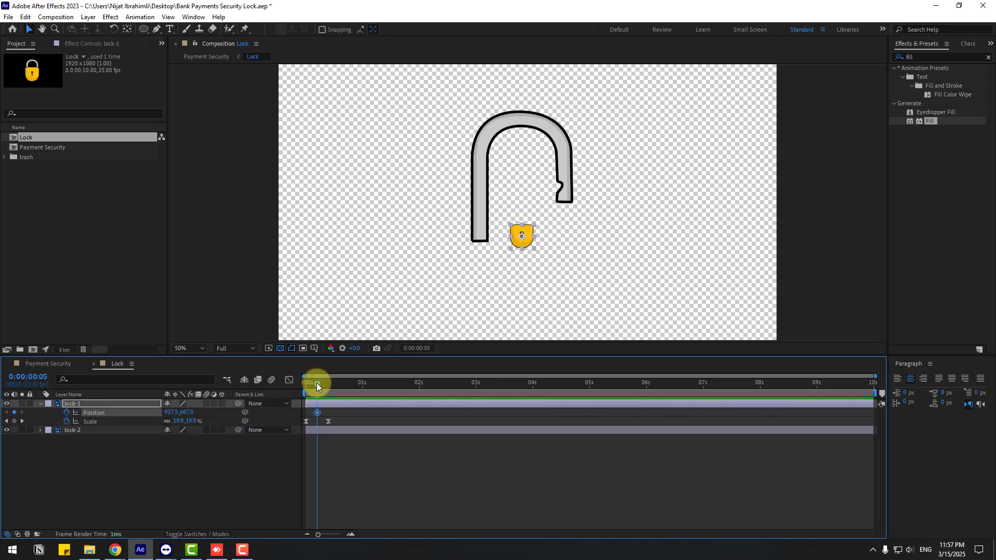
pyautogui.moveTo(186, 414); pyautogui.dragTo(2, 422)
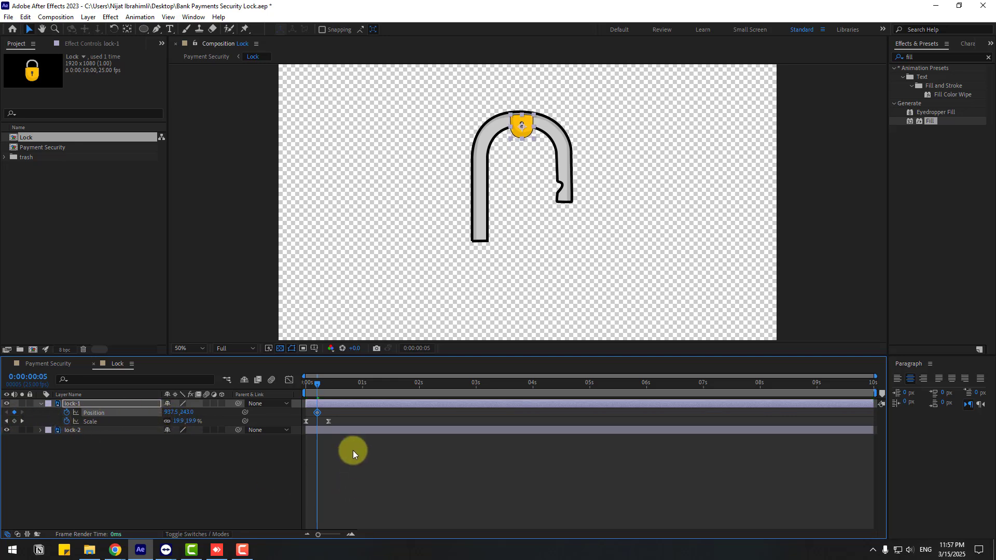
pyautogui.hotkey('shift', 'pagedown')
pyautogui.moveTo(192, 413); pyautogui.dragTo(470, 410)
pyautogui.hotkey('shift', 'pagedown')
pyautogui.moveTo(181, 412); pyautogui.dragTo(211, 412)
pyautogui.hotkey('shift', 'pagedown')
# Apply Easy Ease to lock-1's Position keyframes and preview the padlock animation
pyautogui.click(353, 419)
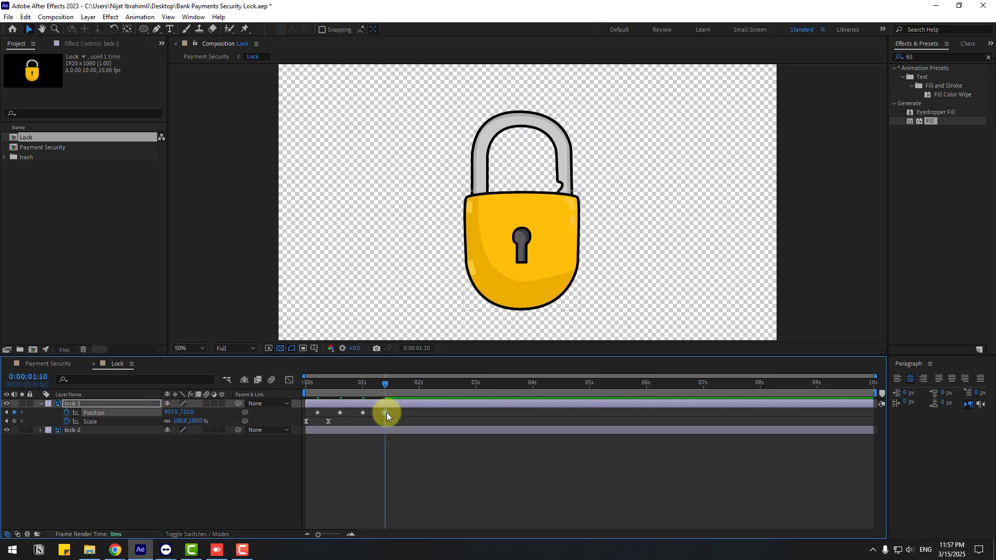
pyautogui.rightClick(318, 412)
pyautogui.moveTo(406, 405)
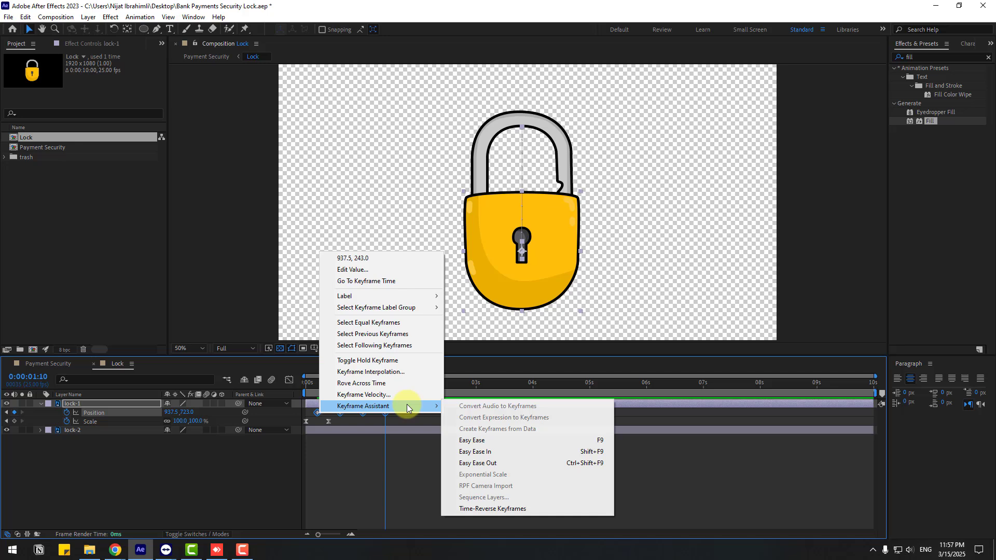
pyautogui.click(460, 442)
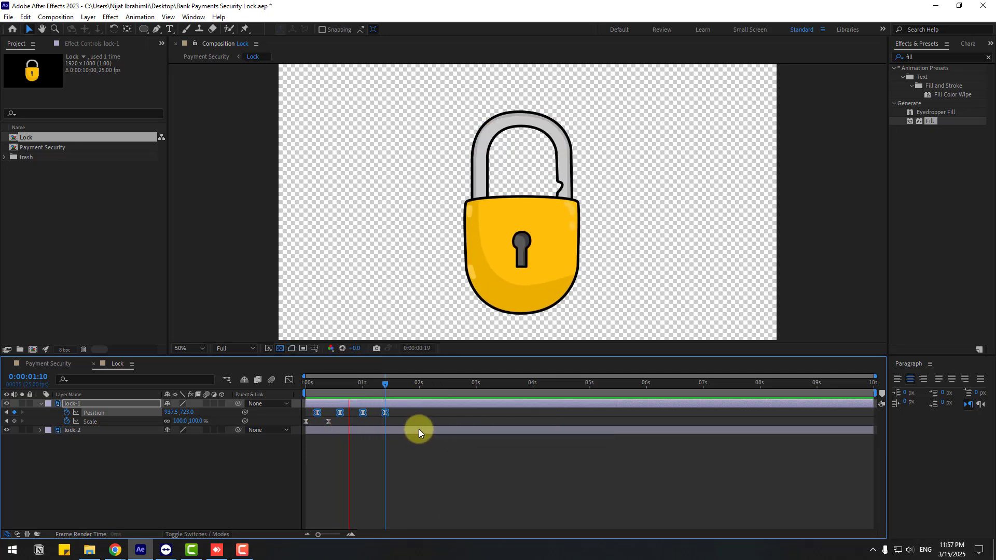
pyautogui.press('space')
pyautogui.press('space')
pyautogui.click(394, 413)
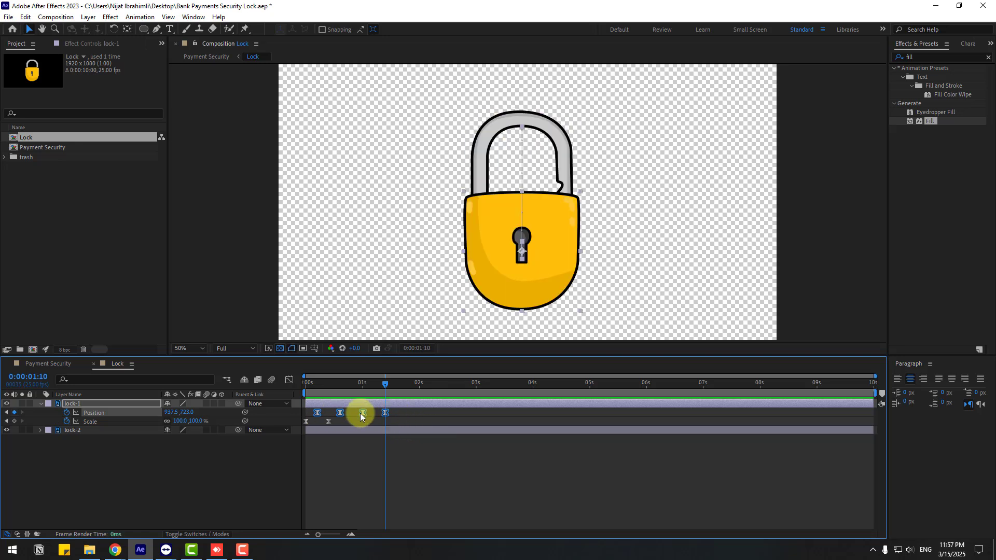
# Stretch the Position ease handles in the speed graph for a taller, later speed peak
pyautogui.click(288, 379)
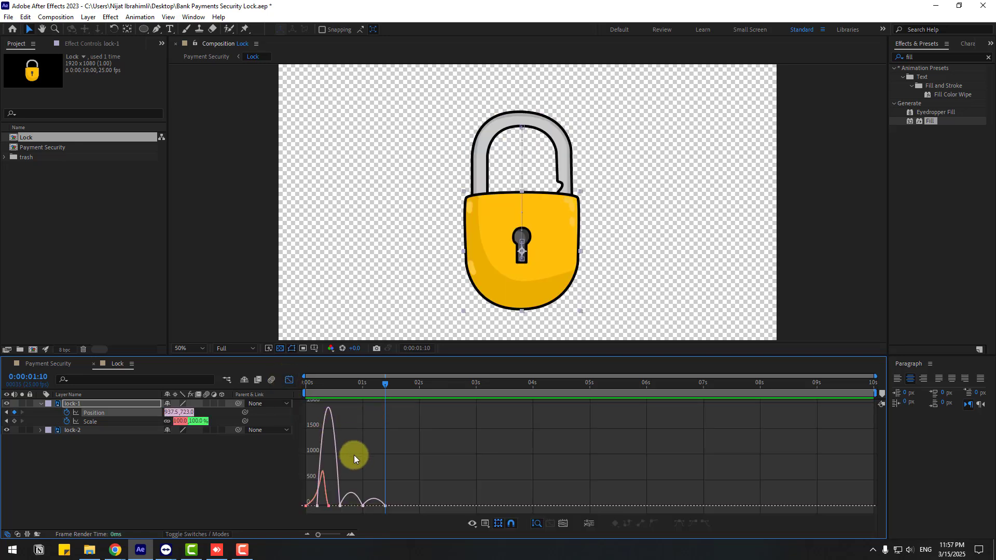
pyautogui.scroll(5, 379, 454)
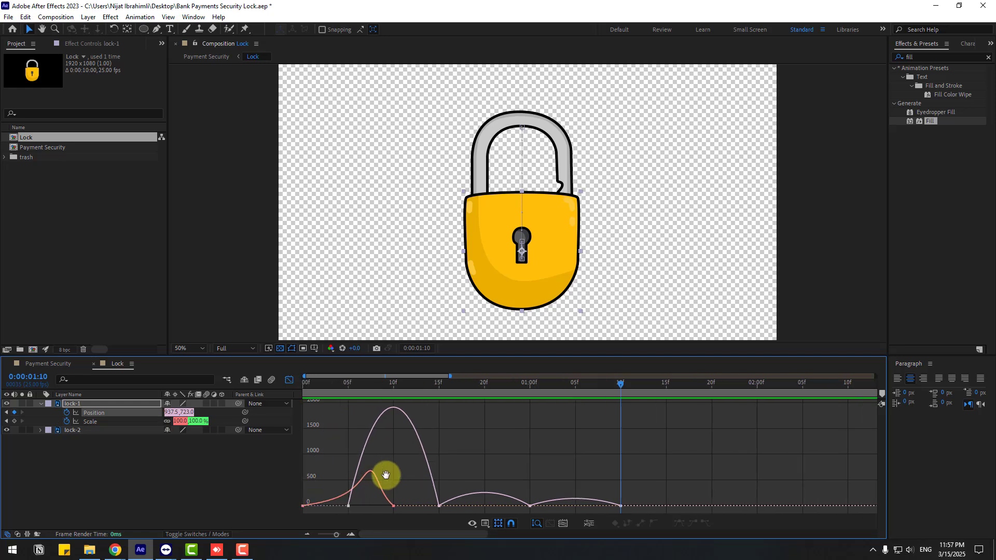
pyautogui.doubleClick(362, 456)
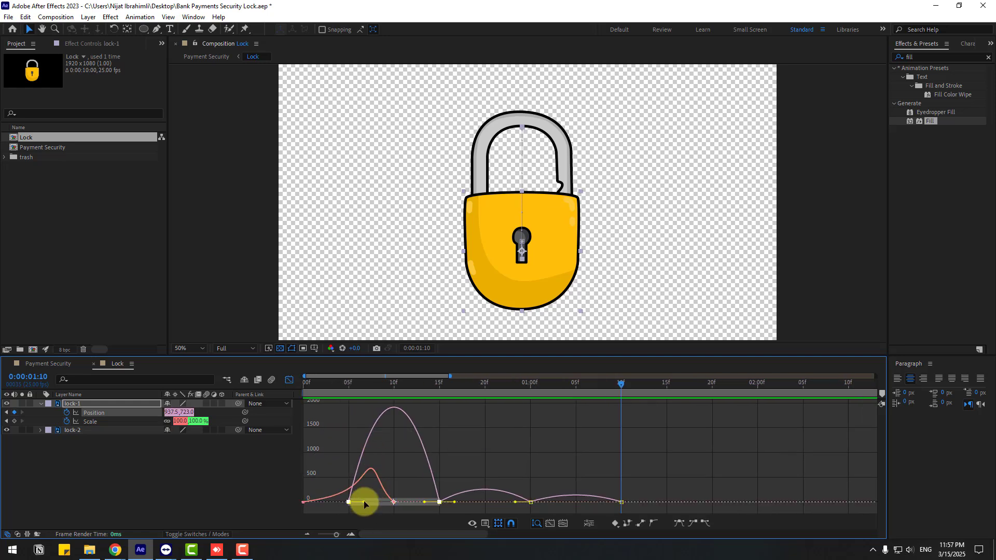
pyautogui.moveTo(363, 503); pyautogui.dragTo(398, 511)
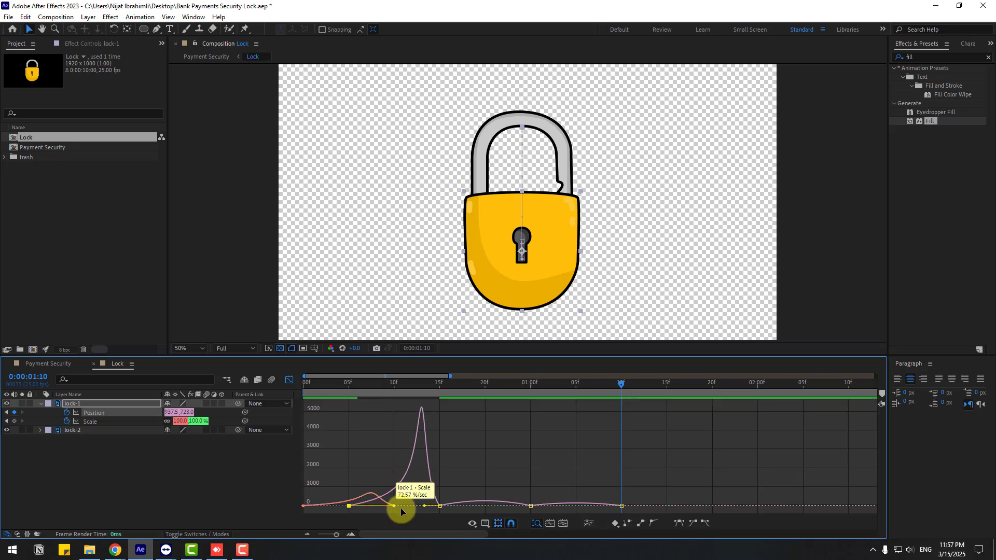
pyautogui.press('-')
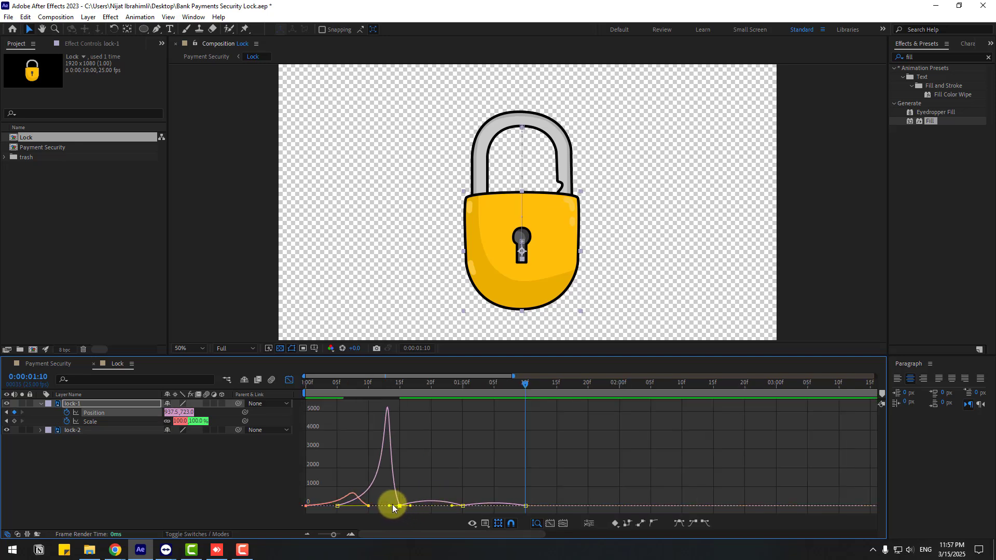
pyautogui.moveTo(392, 505); pyautogui.dragTo(394, 502)
pyautogui.press('space')
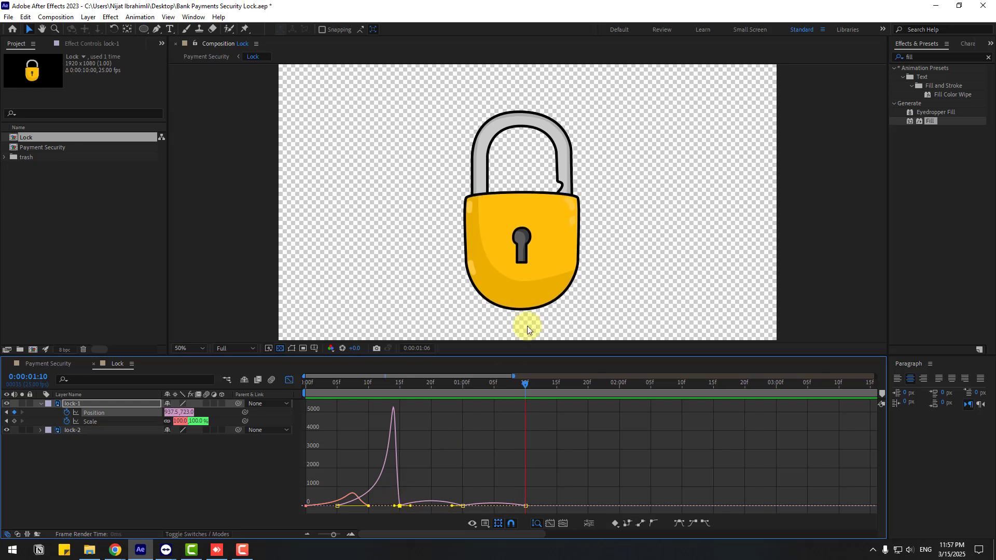
pyautogui.press('space')
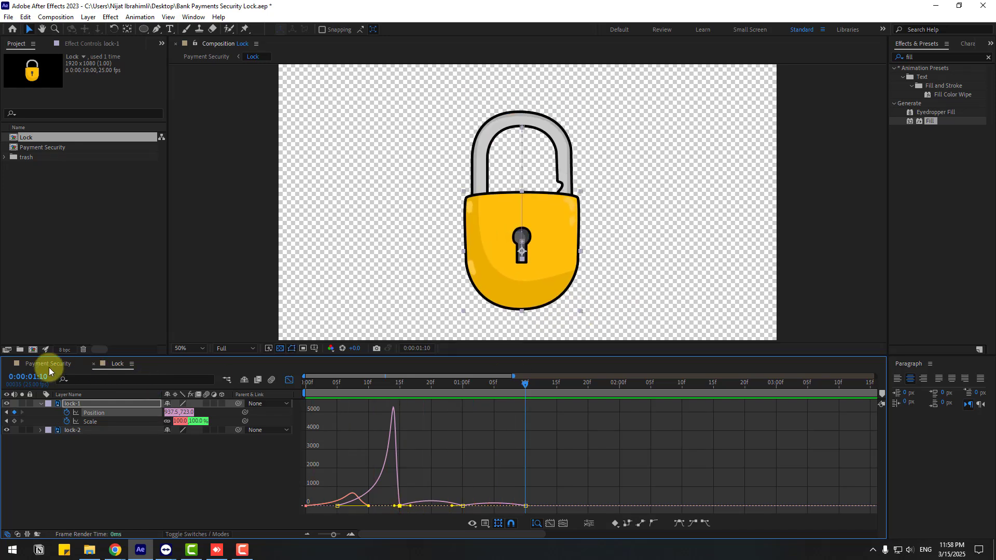
# Preview the padlock over the card in Payment Security, then return to the Lock comp
pyautogui.click(48, 365)
pyautogui.press('space')
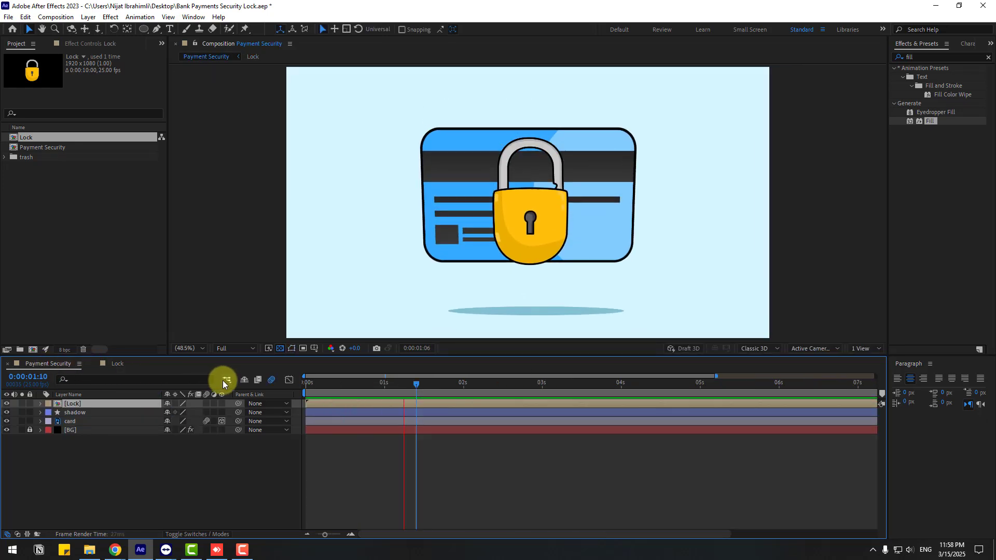
pyautogui.click(117, 363)
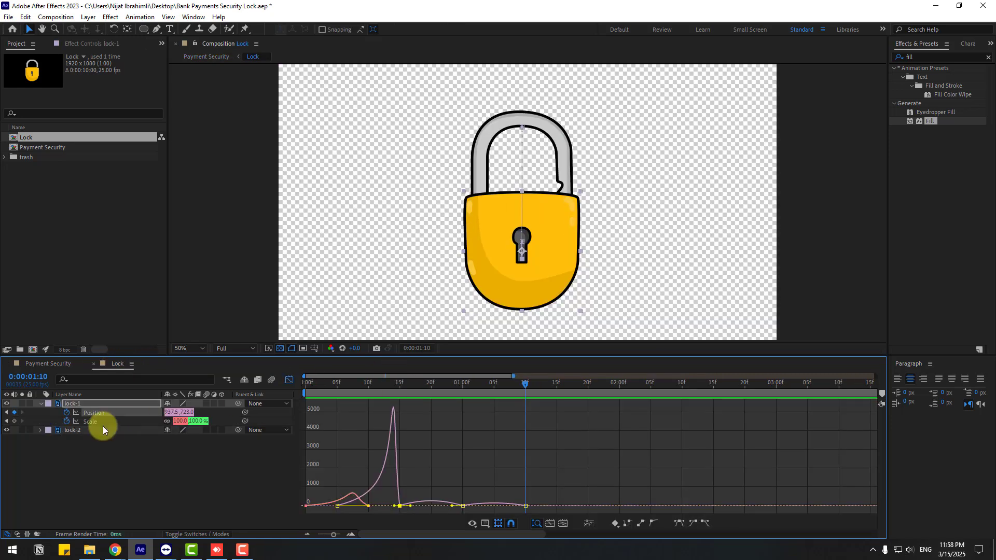
pyautogui.click(42, 405)
pyautogui.click(72, 415)
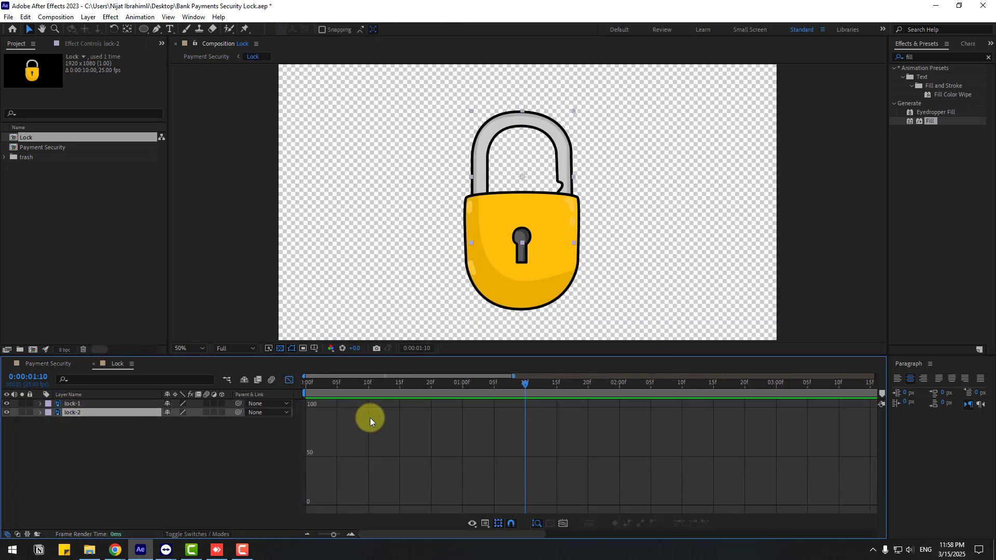
# Move the lock-2 shackle's anchor point to its lower-left leg with the Pan Behind tool
pyautogui.click(289, 379)
pyautogui.moveTo(378, 391); pyautogui.dragTo(306, 391)
pyautogui.press('s')
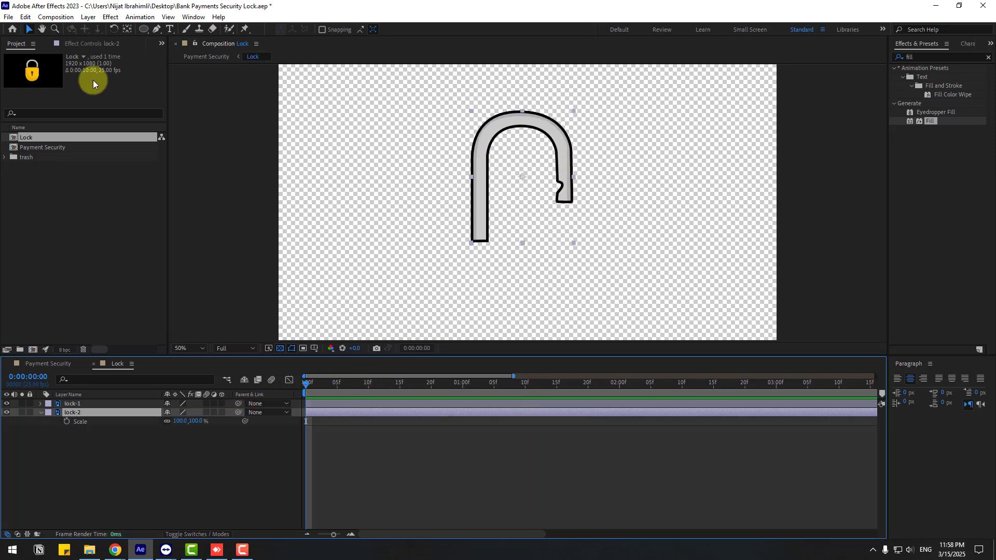
pyautogui.click(127, 29)
pyautogui.moveTo(523, 179); pyautogui.dragTo(481, 244)
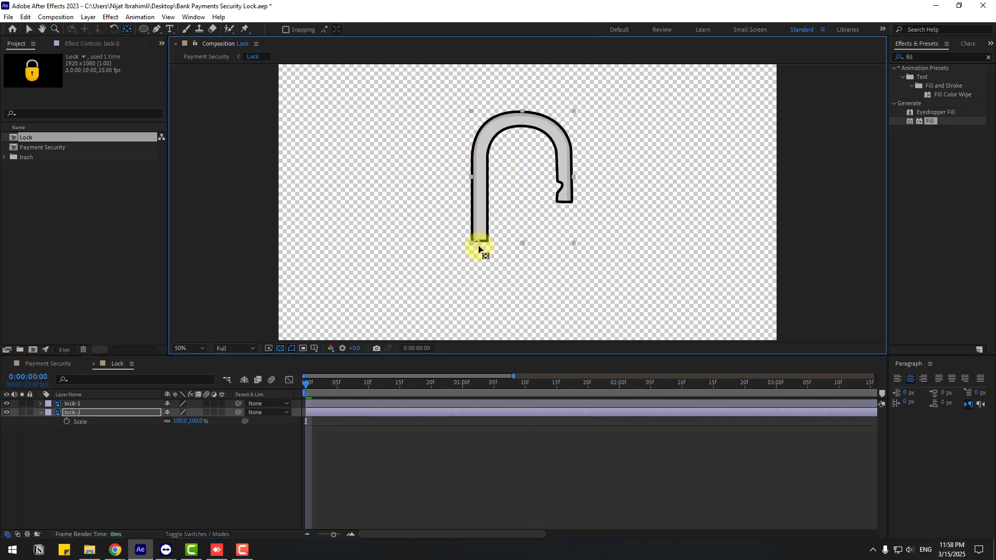
pyautogui.press('v')
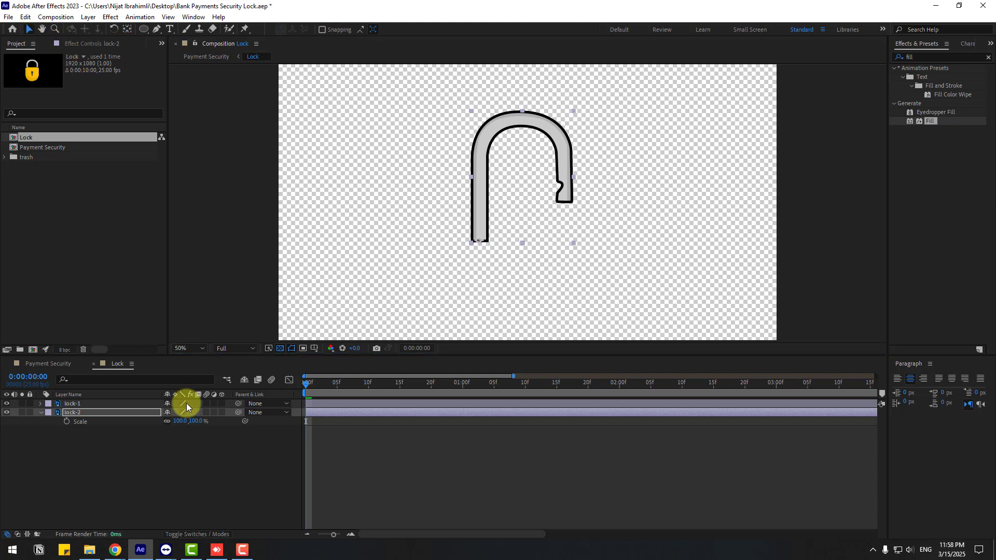
# Set lock-2's Scale to 0 and parent the shackle to the lock-1 body
pyautogui.click(181, 422)
pyautogui.write('0')
pyautogui.click(315, 411)
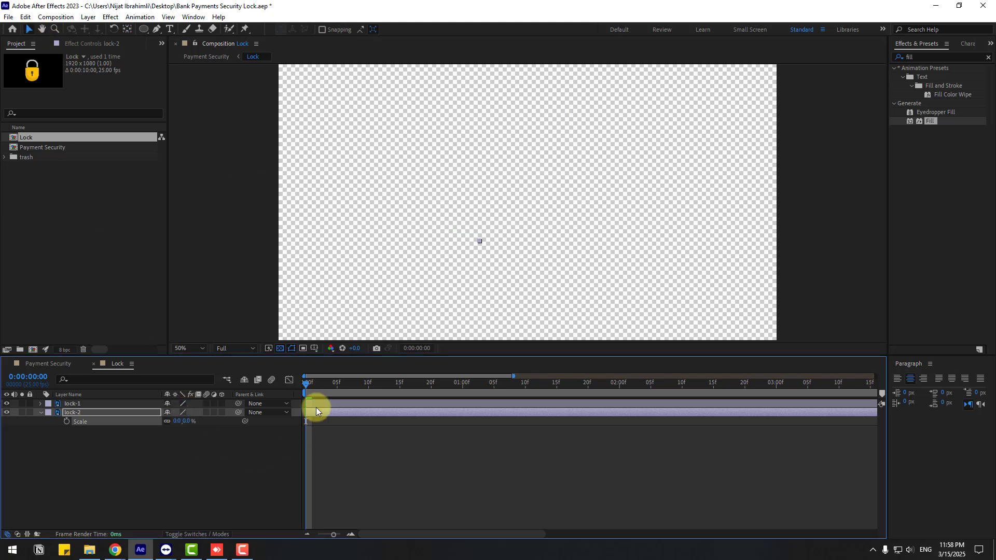
pyautogui.moveTo(337, 383); pyautogui.dragTo(580, 385)
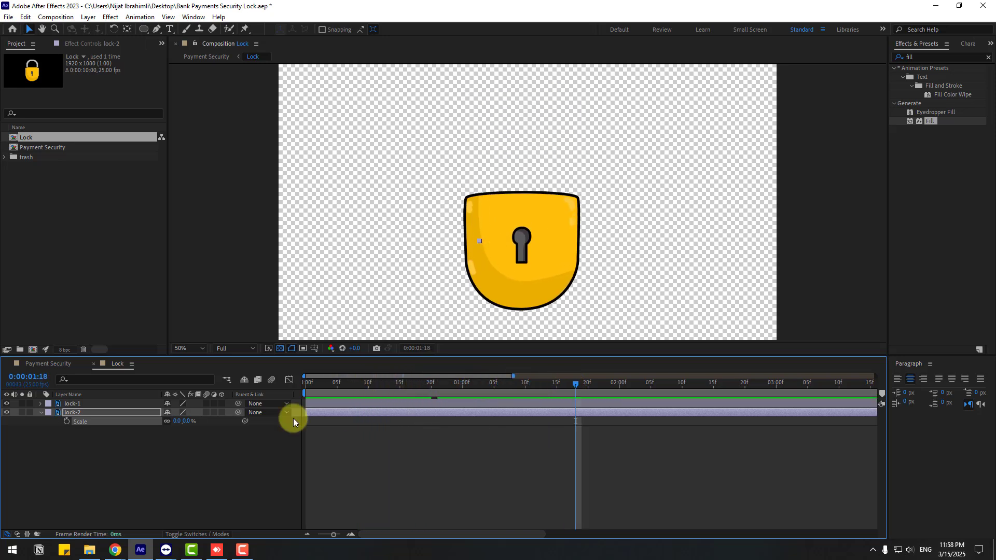
pyautogui.click(78, 412)
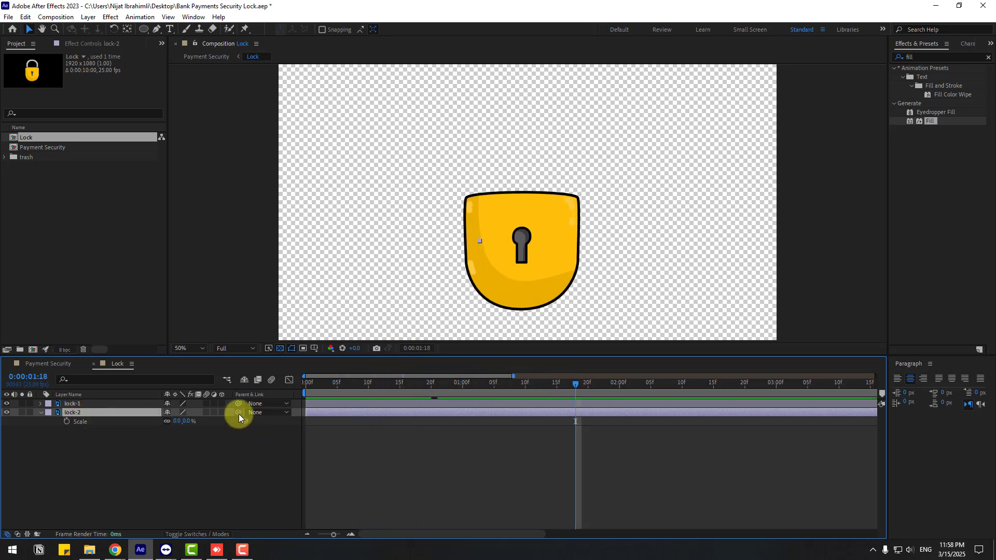
pyautogui.moveTo(238, 412); pyautogui.dragTo(73, 404)
pyautogui.click(78, 415)
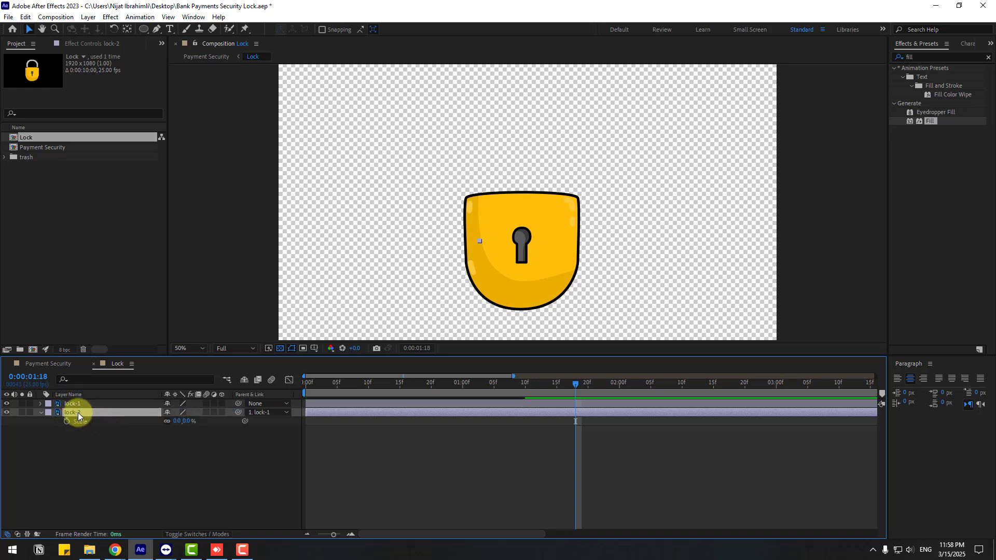
# Keyframe lock-2 Scale from 0% at frame 14 to 100% at frame 24 with Easy Ease
pyautogui.moveTo(351, 393); pyautogui.dragTo(393, 383)
pyautogui.click(78, 453)
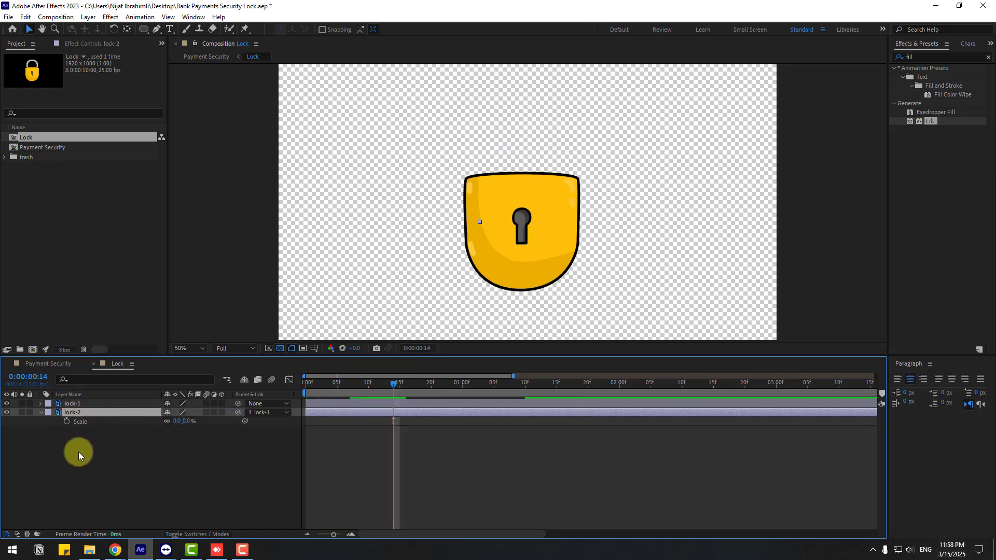
pyautogui.click(71, 440)
pyautogui.click(66, 425)
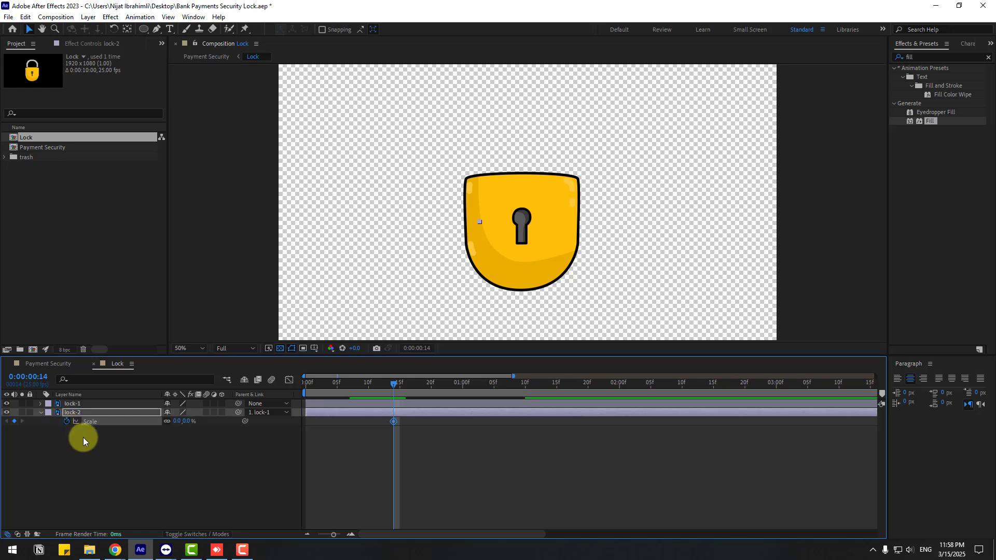
pyautogui.hotkey('shift', 'pagedown')
pyautogui.click(176, 424)
pyautogui.write('100')
pyautogui.press('Return')
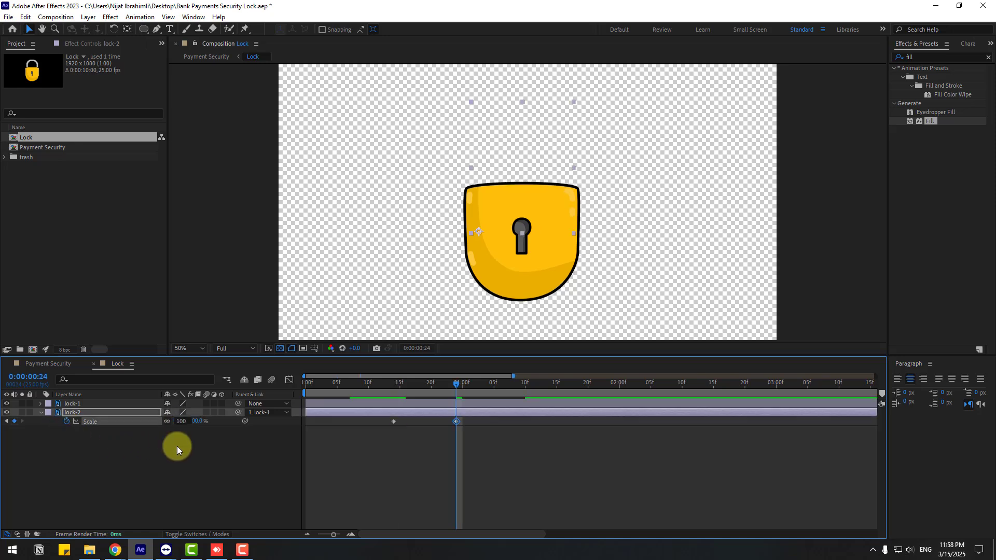
pyautogui.rightClick(393, 422)
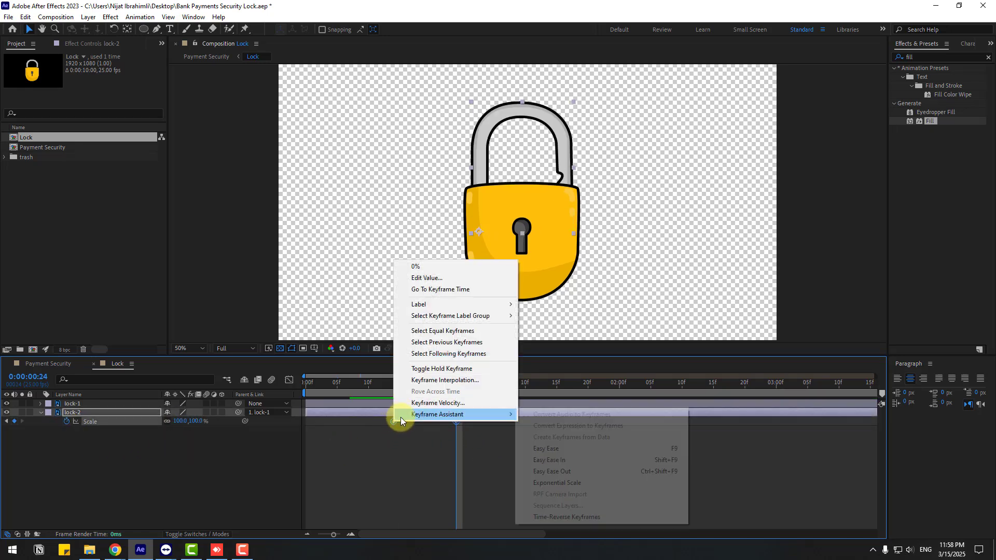
pyautogui.moveTo(396, 414)
pyautogui.click(557, 444)
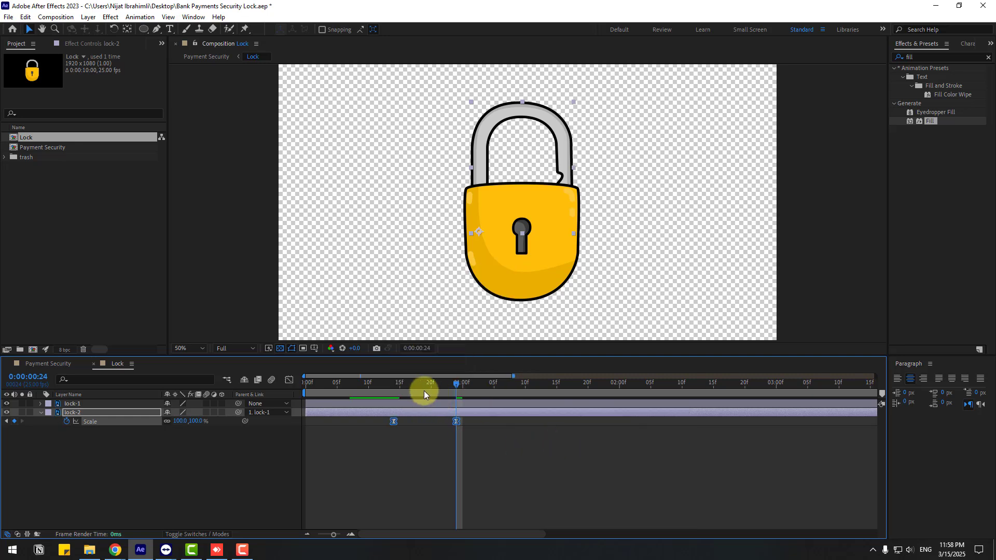
pyautogui.moveTo(415, 392); pyautogui.dragTo(395, 392)
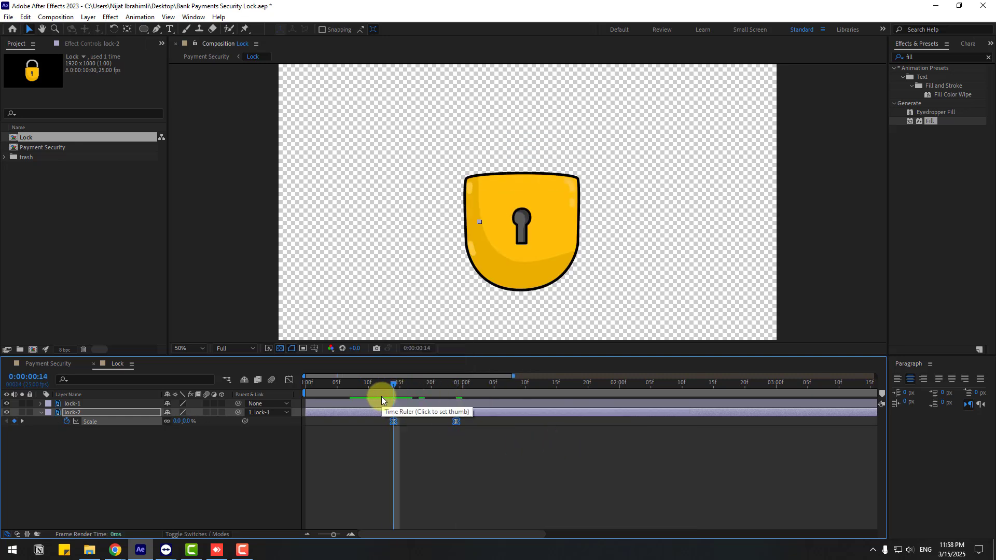
# Keyframe the shackle's Position at 0:14 and lifted to Y 65.5 at 0:24, with Easy Ease
pyautogui.hotkey('shift', 'p')
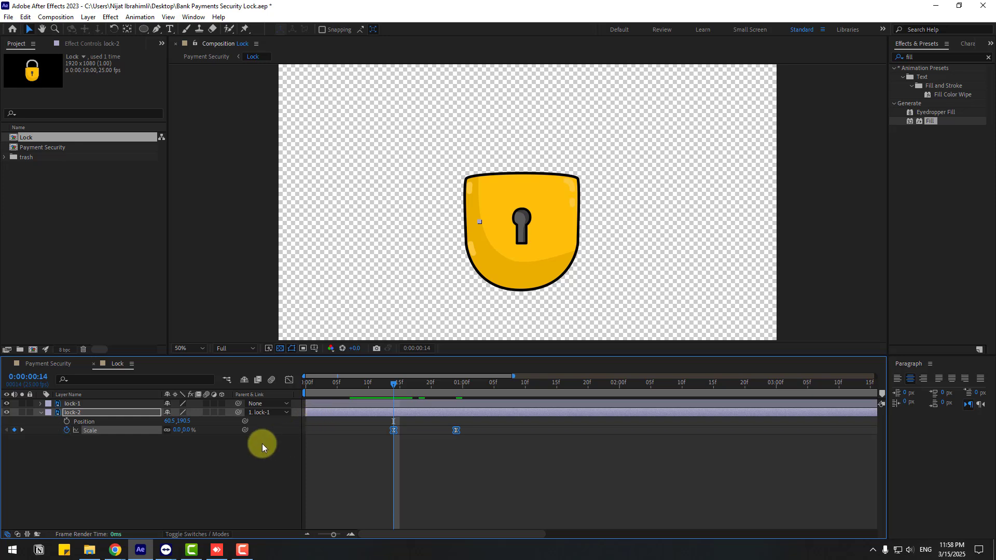
pyautogui.click(66, 421)
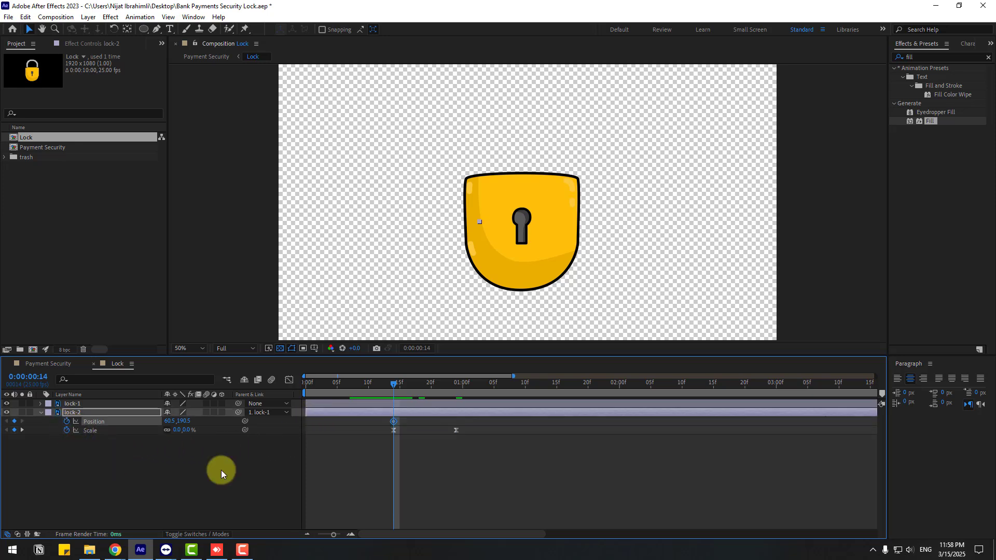
pyautogui.moveTo(409, 390); pyautogui.dragTo(457, 385)
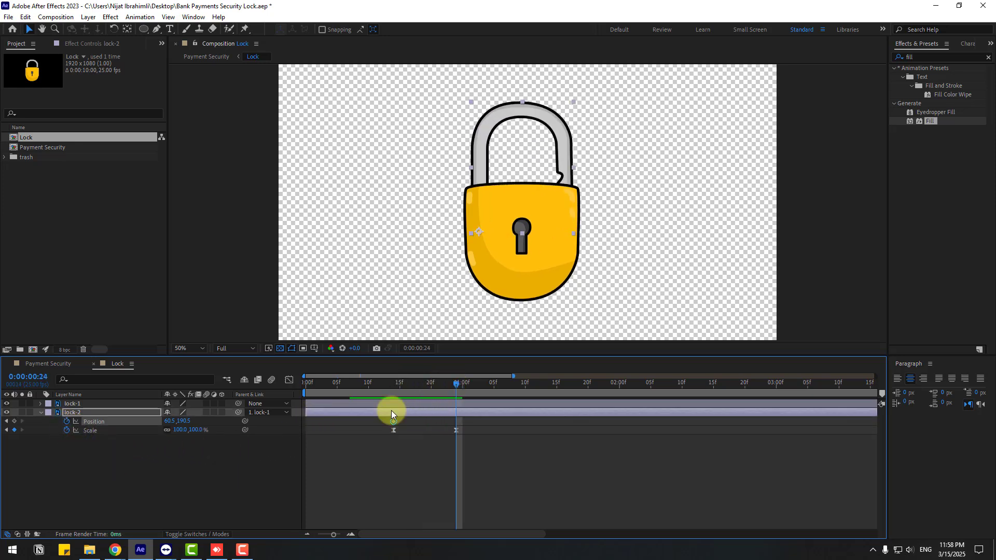
pyautogui.click(210, 455)
pyautogui.moveTo(182, 421); pyautogui.dragTo(122, 421)
pyautogui.click(459, 421)
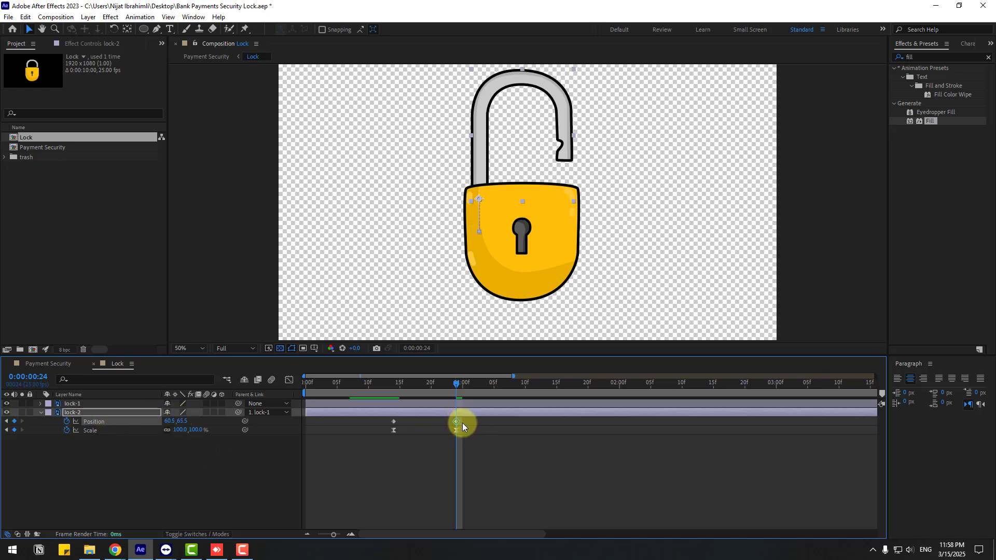
pyautogui.moveTo(383, 423); pyautogui.dragTo(393, 422)
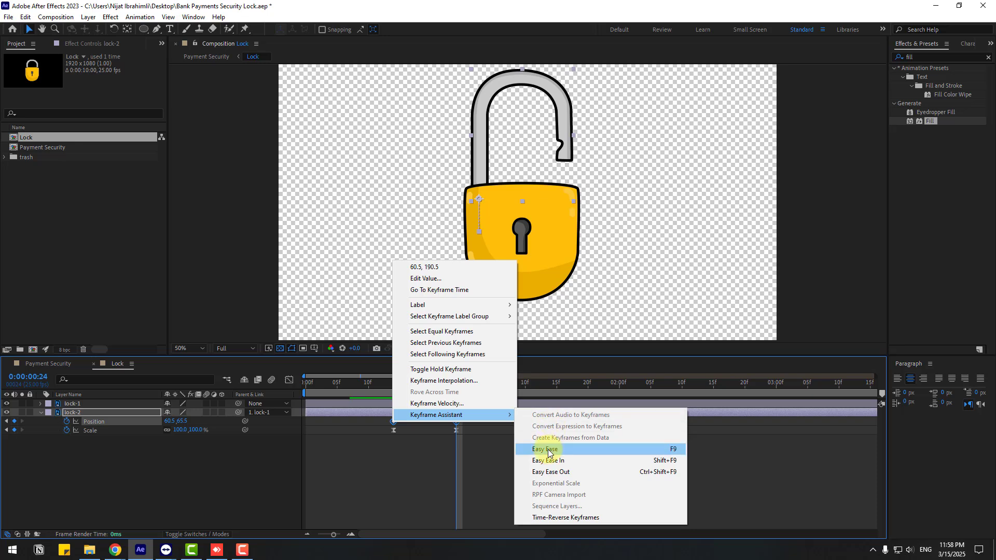
pyautogui.click(622, 449)
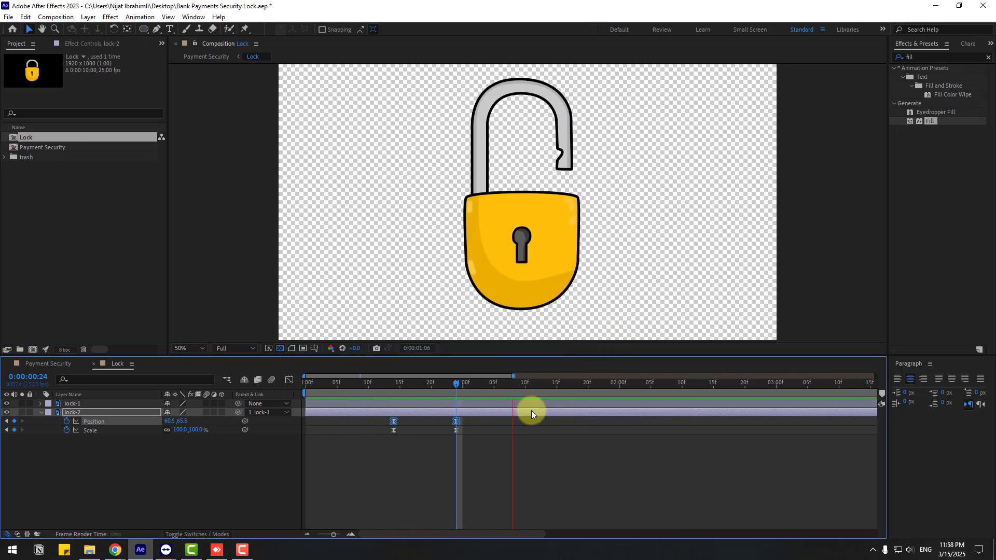
# Shift all shackle keyframes about seven frames earlier and preview the result
pyautogui.moveTo(481, 423); pyautogui.dragTo(346, 432)
pyautogui.press('space')
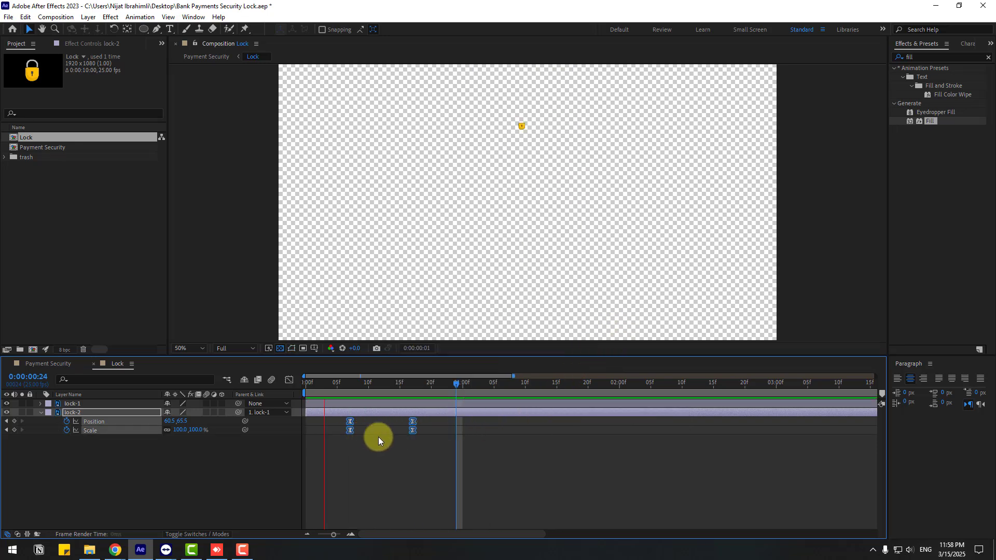
pyautogui.press('space')
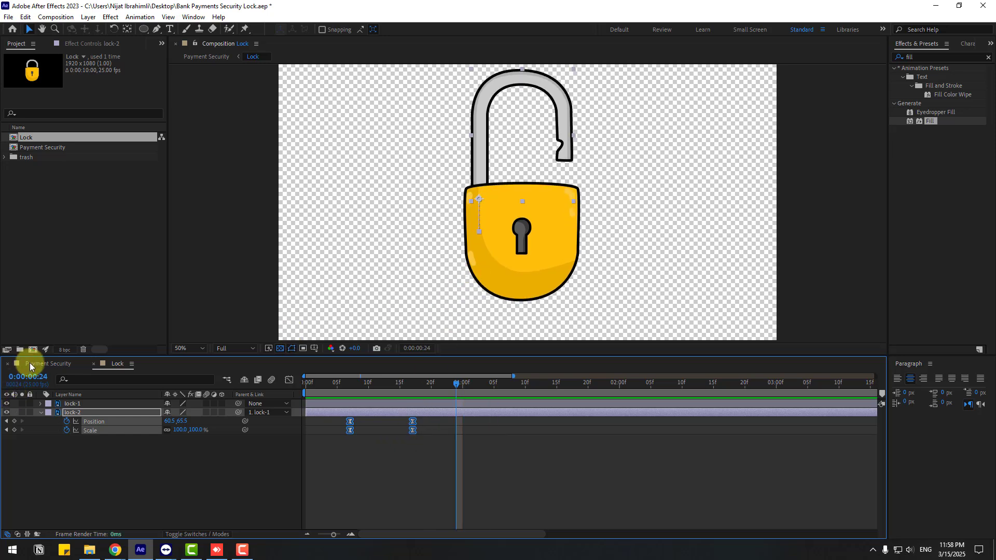
pyautogui.click(32, 363)
# Drag the Lock layer later in Payment Security so the padlock enters after the card, previewing the timing
pyautogui.press('space')
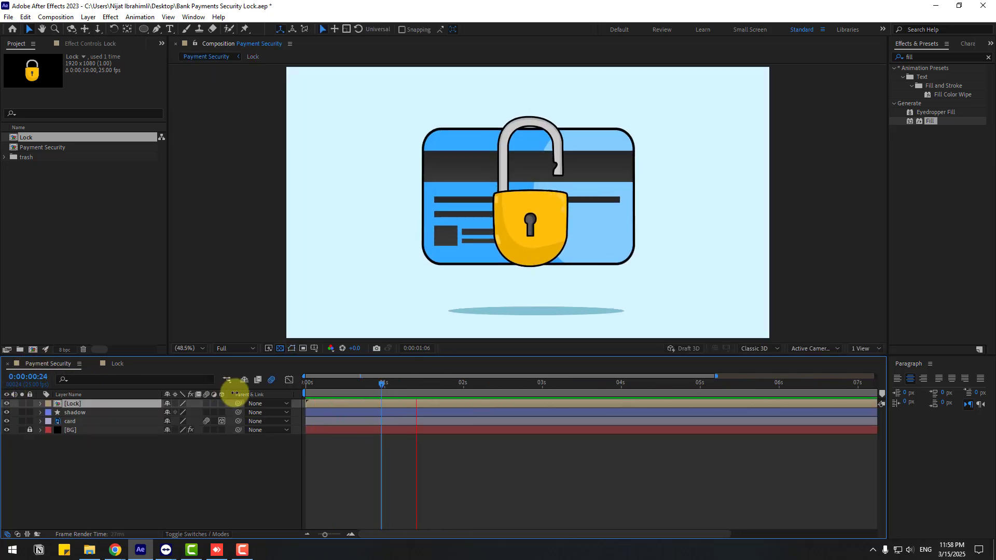
pyautogui.press('space')
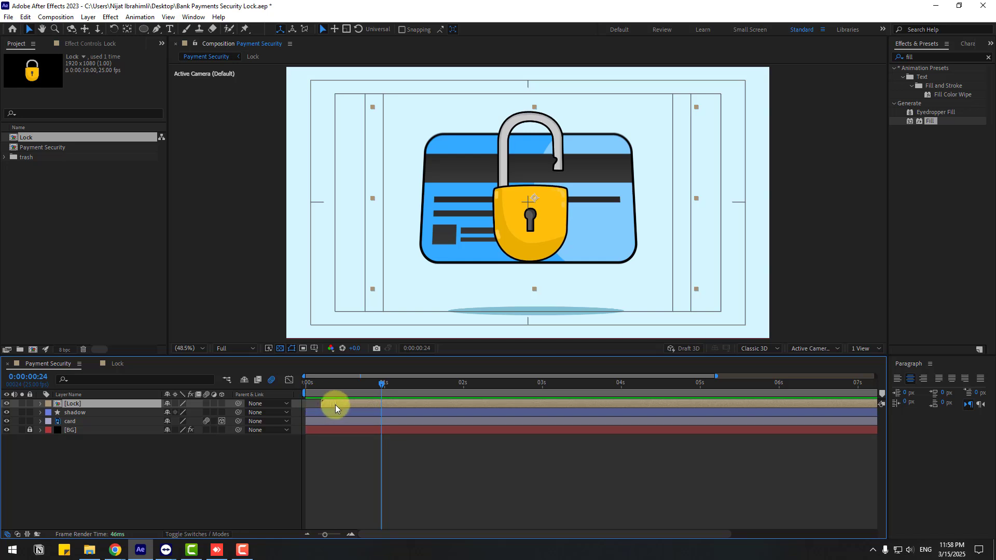
pyautogui.moveTo(335, 404); pyautogui.dragTo(415, 402)
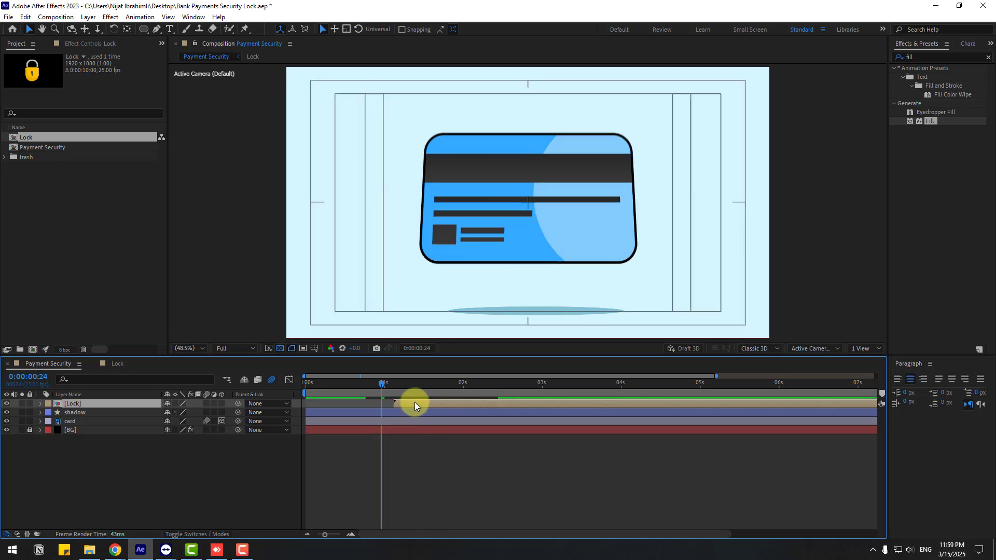
pyautogui.press('space')
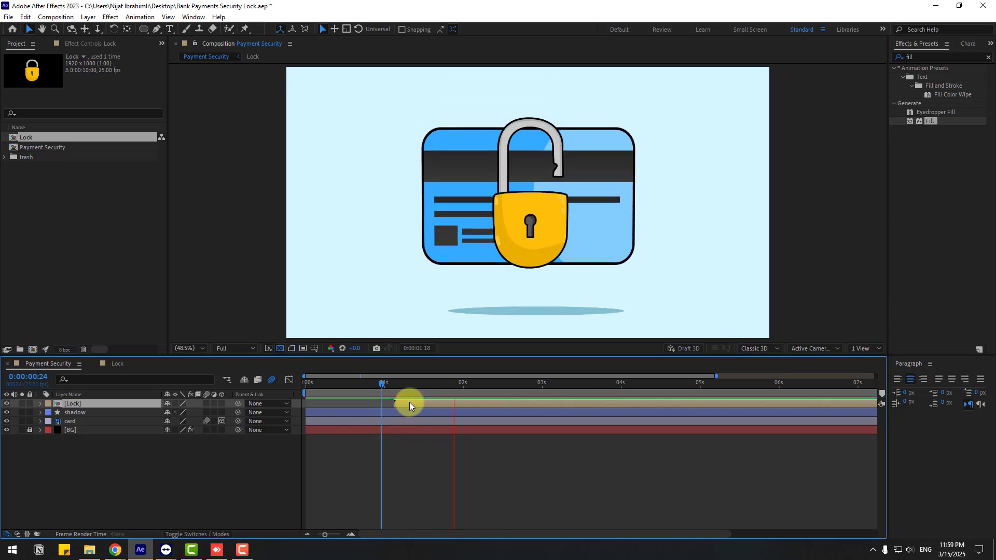
pyautogui.press('space')
pyautogui.moveTo(409, 403); pyautogui.dragTo(420, 402)
pyautogui.press('space')
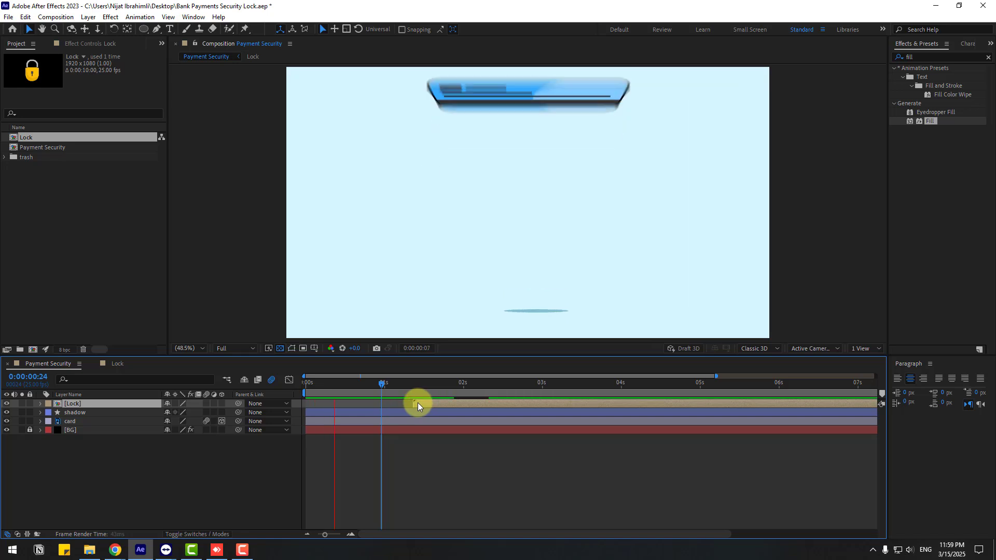
# Inside the Lock comp, keyframe lock-2's Position at 1:12 and lower it to Y 245.5 at 1:17
pyautogui.doubleClick(418, 403)
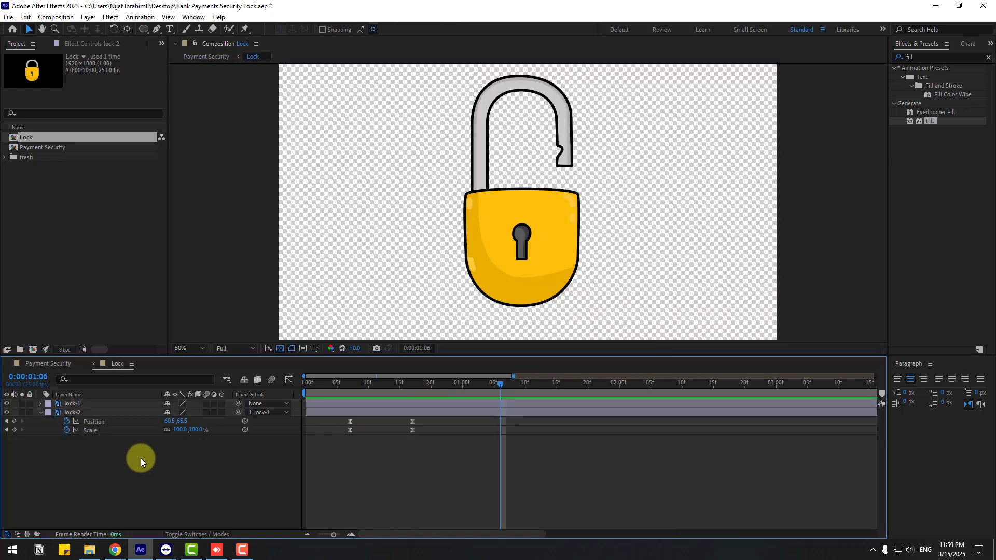
pyautogui.click(15, 421)
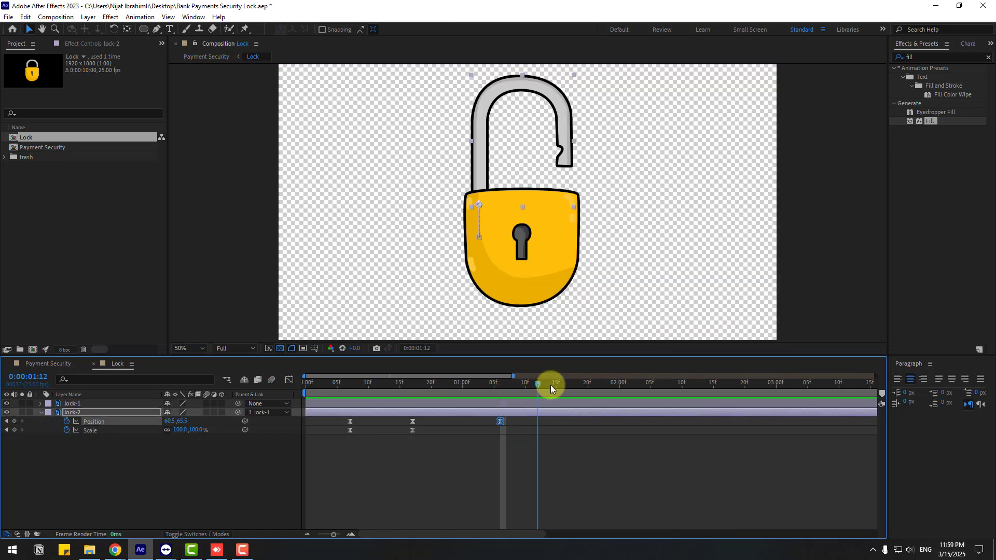
pyautogui.click(570, 384)
pyautogui.click(178, 449)
pyautogui.moveTo(182, 421); pyautogui.dragTo(285, 413)
pyautogui.click(652, 418)
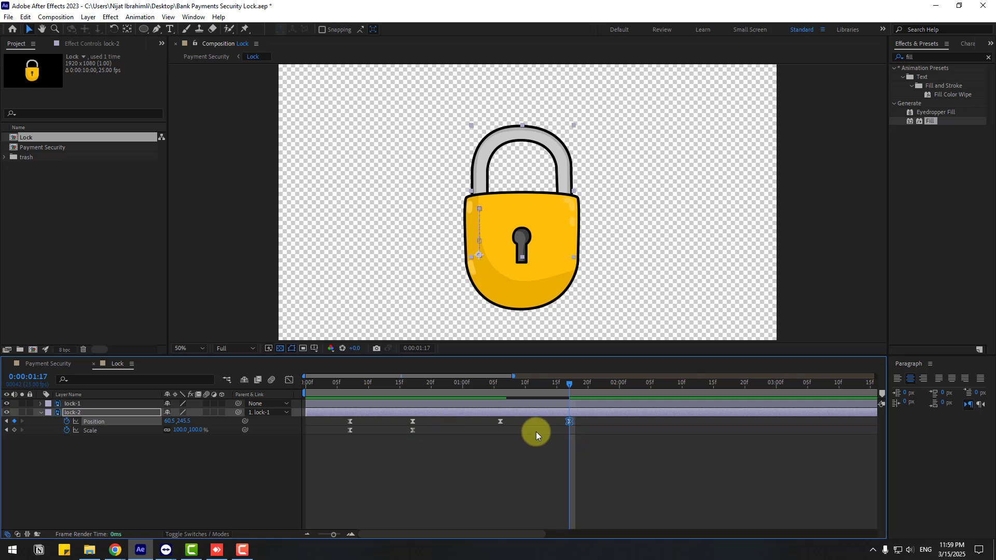
# In the Graph Editor, ease the closing keyframe into a sharp speed peak and preview from about 1:01
pyautogui.click(289, 380)
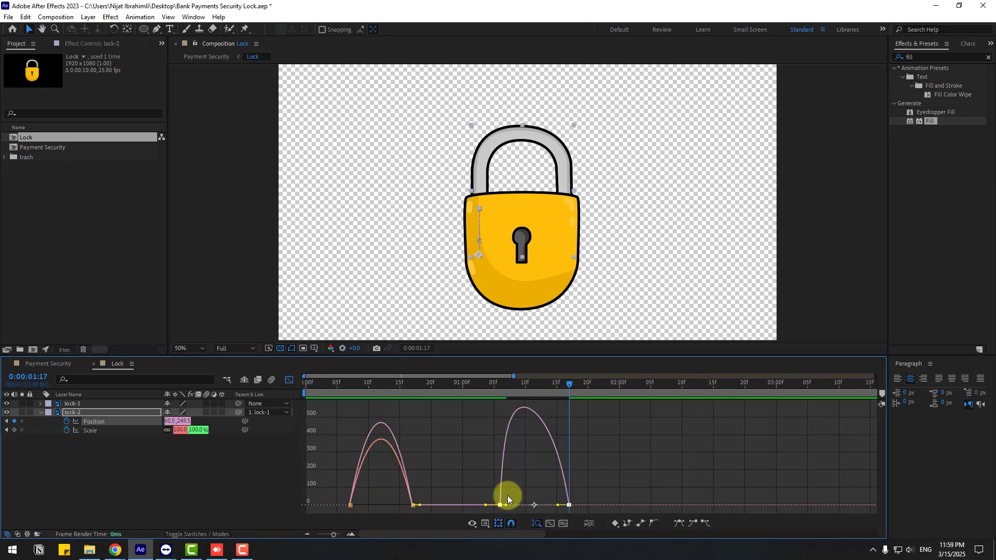
pyautogui.click(488, 489)
pyautogui.click(499, 505)
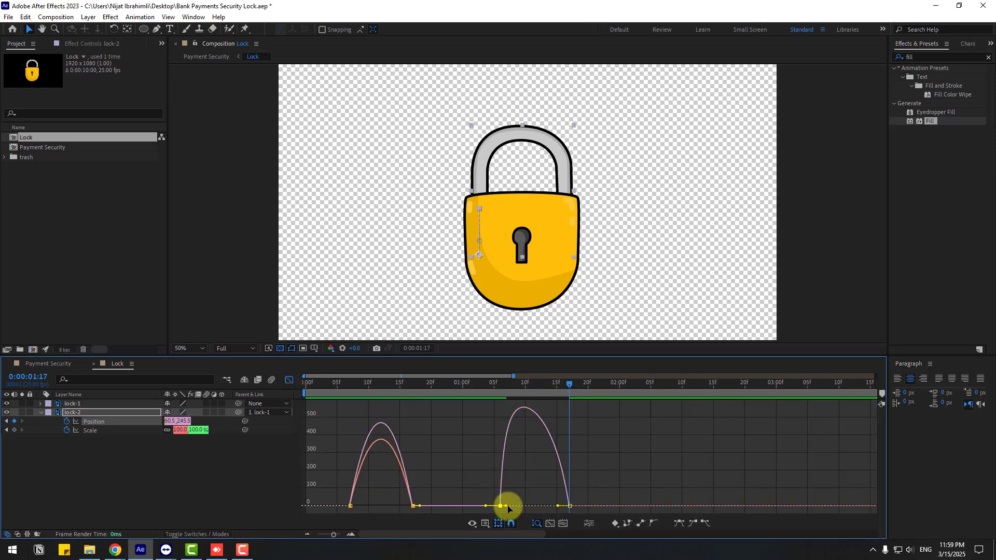
pyautogui.moveTo(507, 507); pyautogui.dragTo(524, 506)
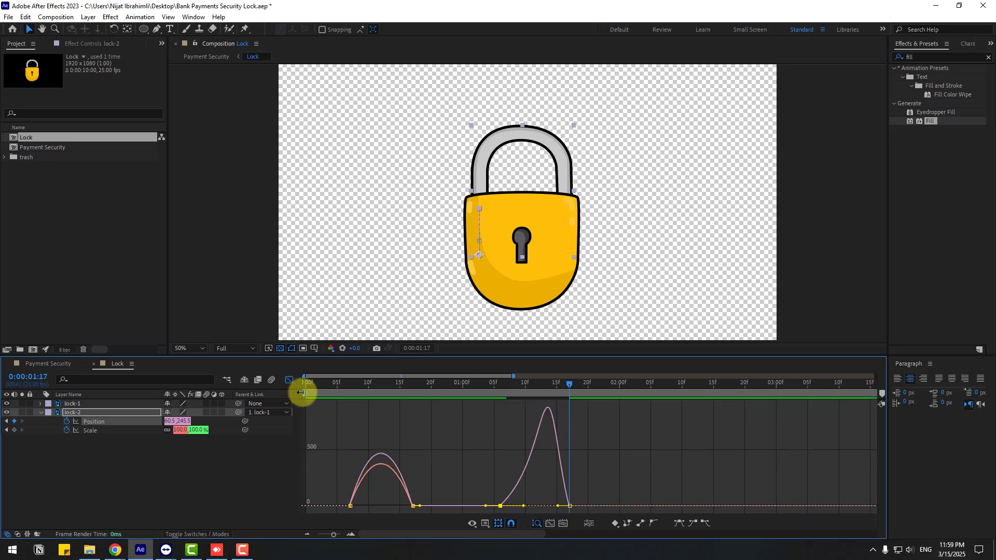
pyautogui.moveTo(301, 392); pyautogui.dragTo(469, 400)
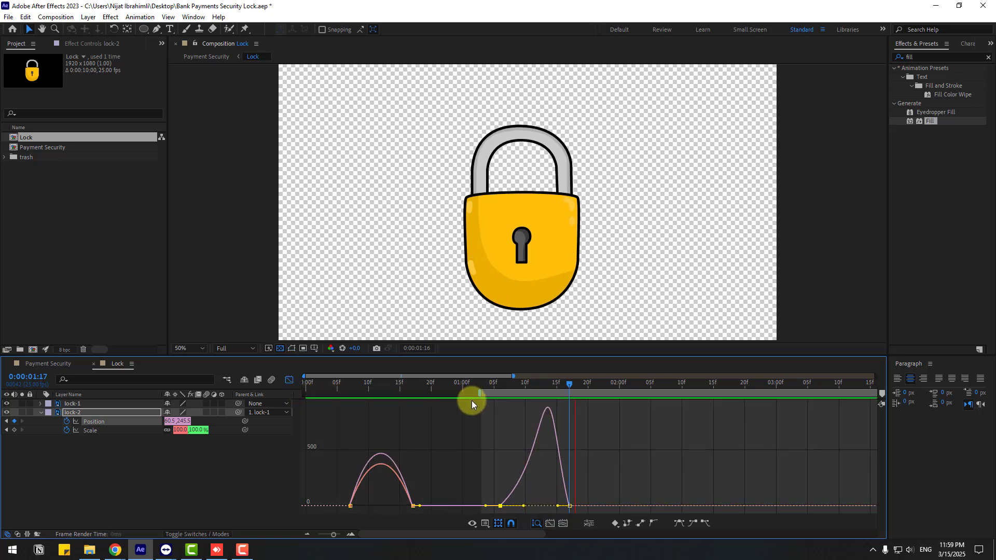
pyautogui.moveTo(523, 506); pyautogui.dragTo(530, 505)
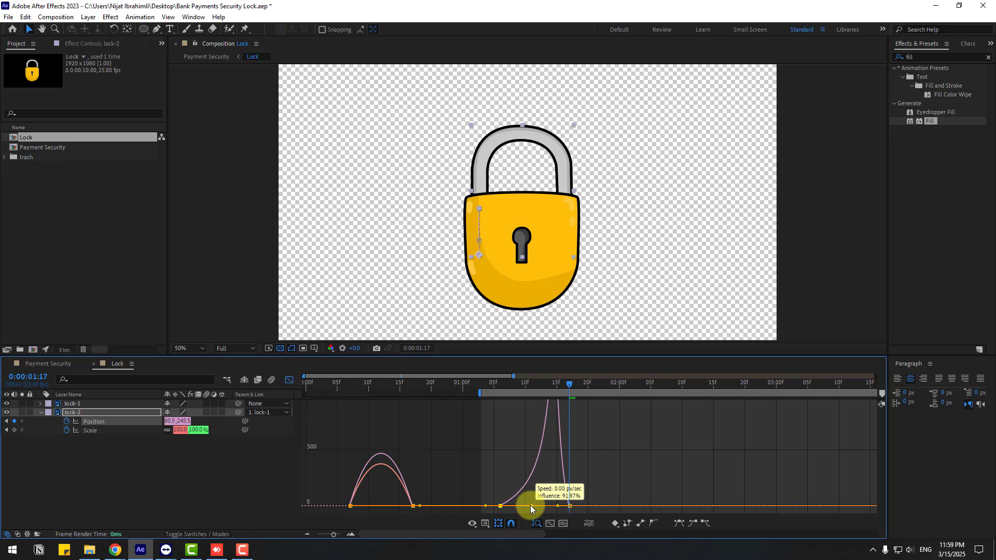
pyautogui.press('space')
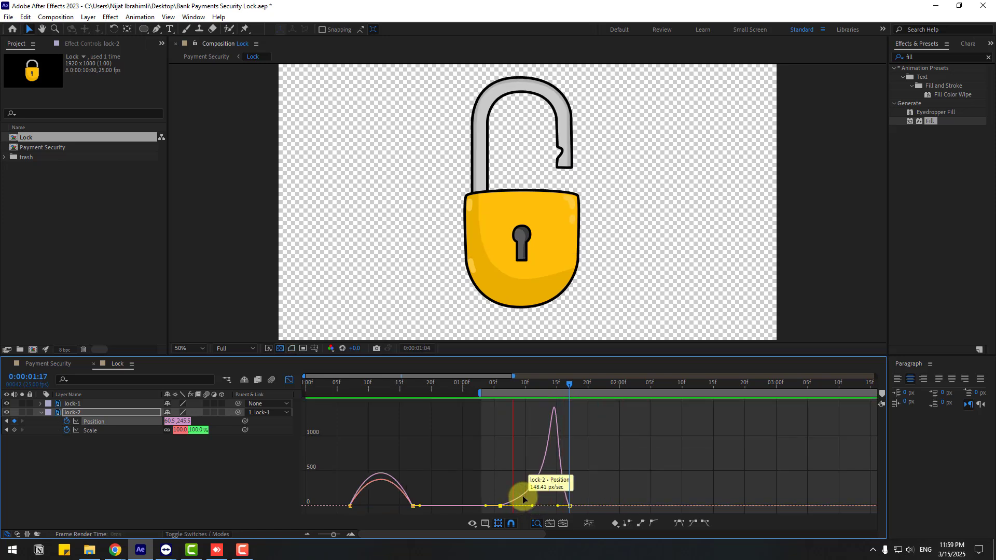
pyautogui.press('space')
# Shift lock-2's two Position keyframes later and preview with the work area starting at 1:10
pyautogui.hotkey('shift', 'F3')
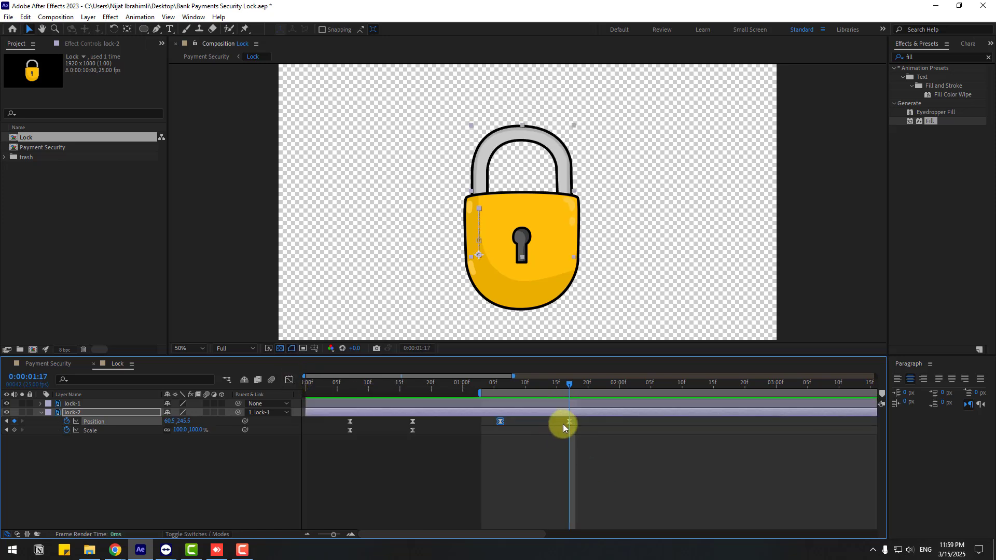
pyautogui.moveTo(499, 425); pyautogui.dragTo(543, 425)
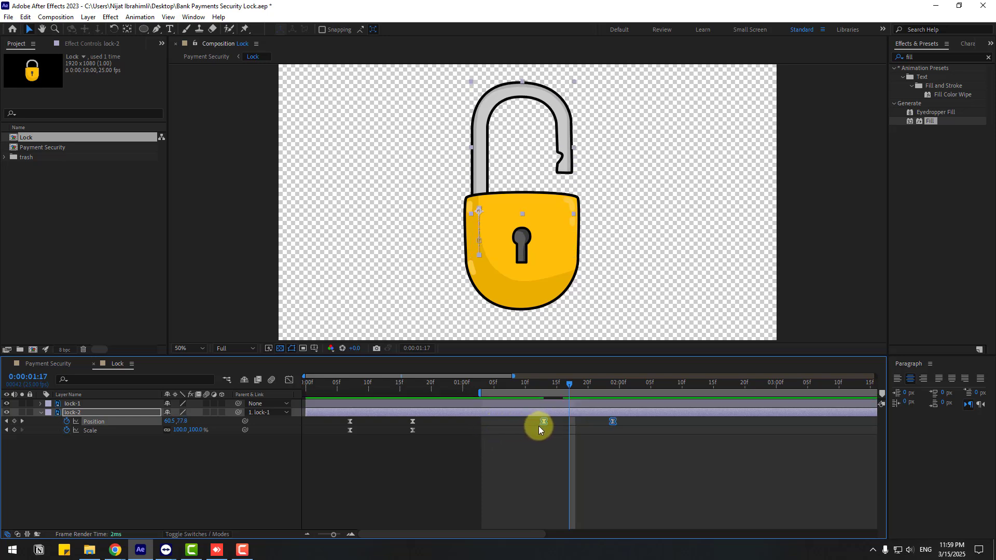
pyautogui.press('space')
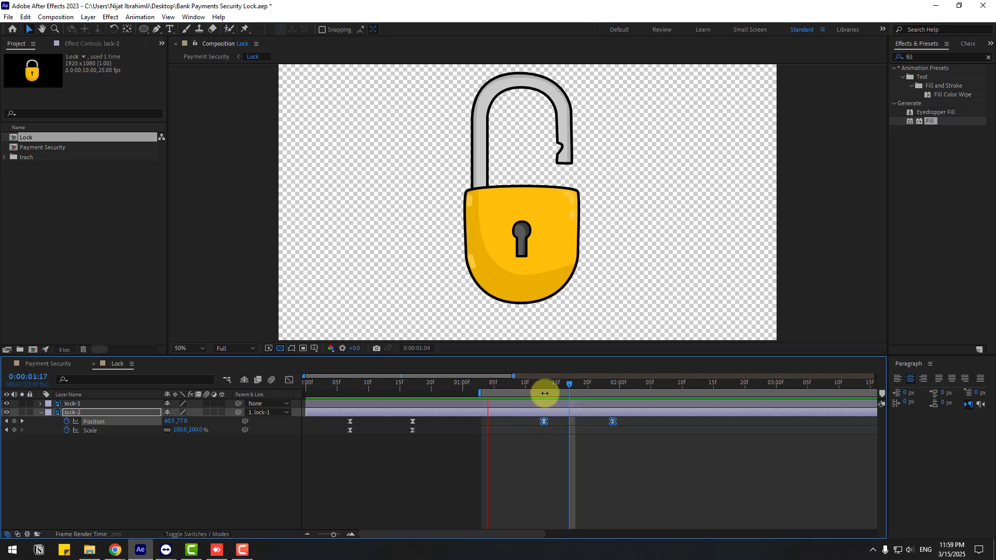
pyautogui.press('space')
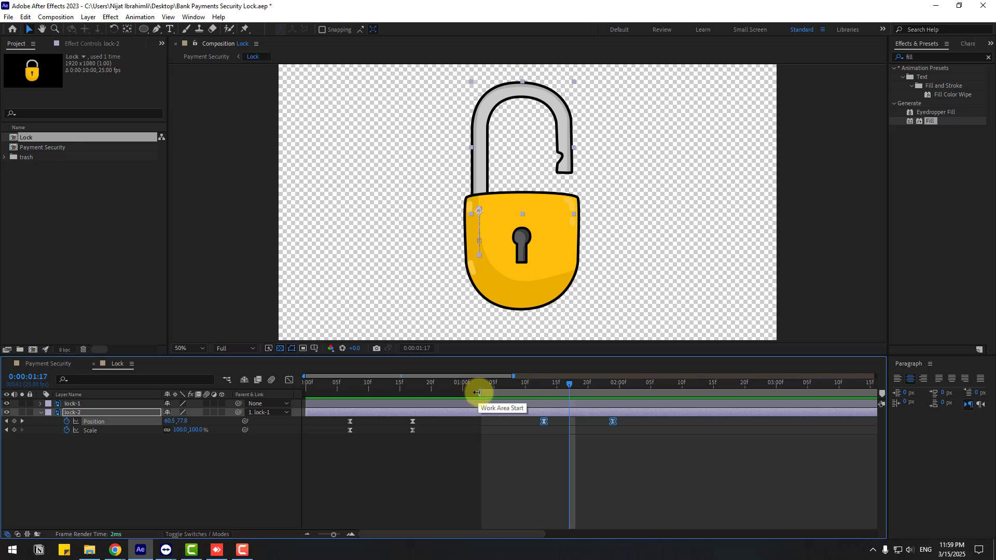
pyautogui.moveTo(477, 393); pyautogui.dragTo(518, 393)
pyautogui.press('space')
pyautogui.press('space')
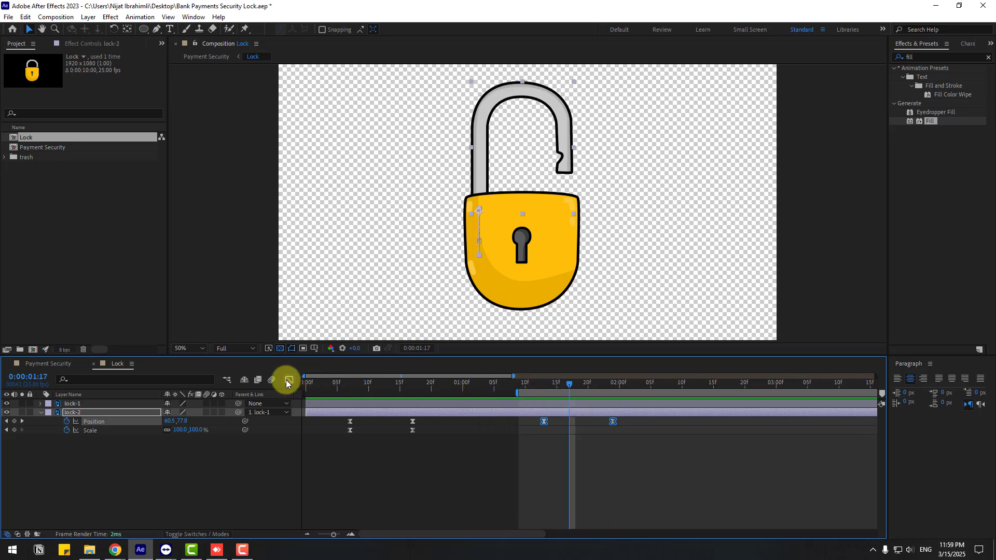
# Narrow the shackle's closing speed spike in the Graph Editor, checking the pose at 1:18
pyautogui.click(289, 381)
pyautogui.click(294, 381)
pyautogui.click(293, 381)
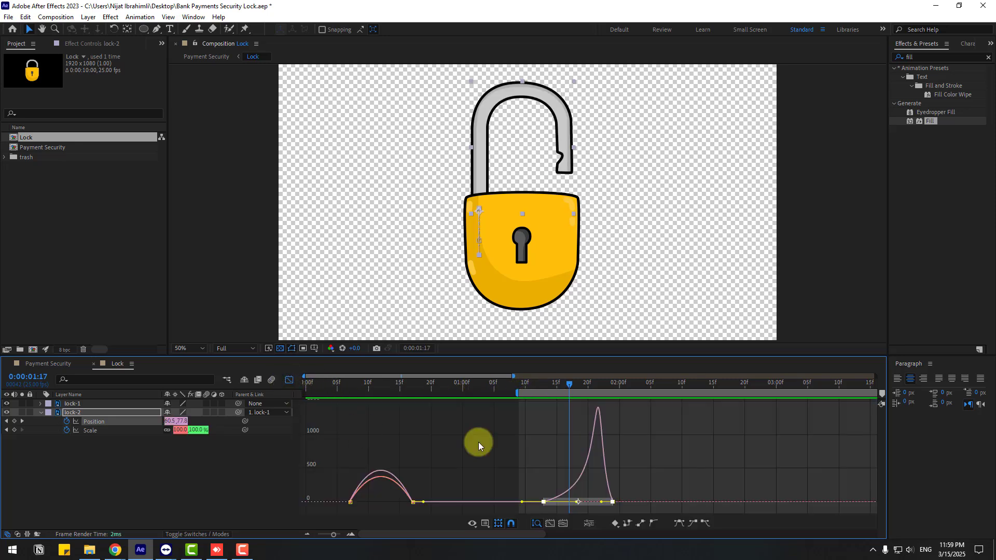
pyautogui.moveTo(601, 506); pyautogui.dragTo(584, 506)
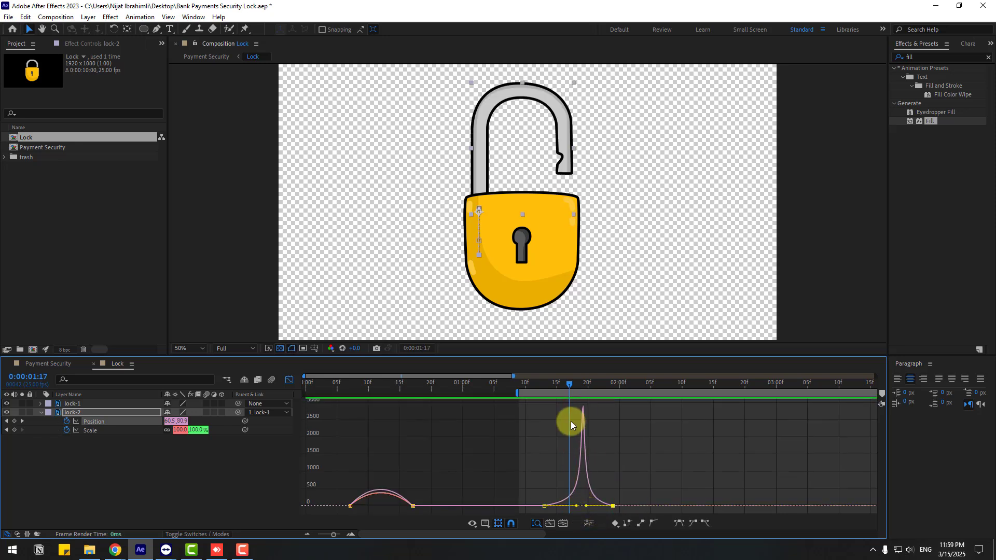
pyautogui.moveTo(538, 386); pyautogui.dragTo(570, 386)
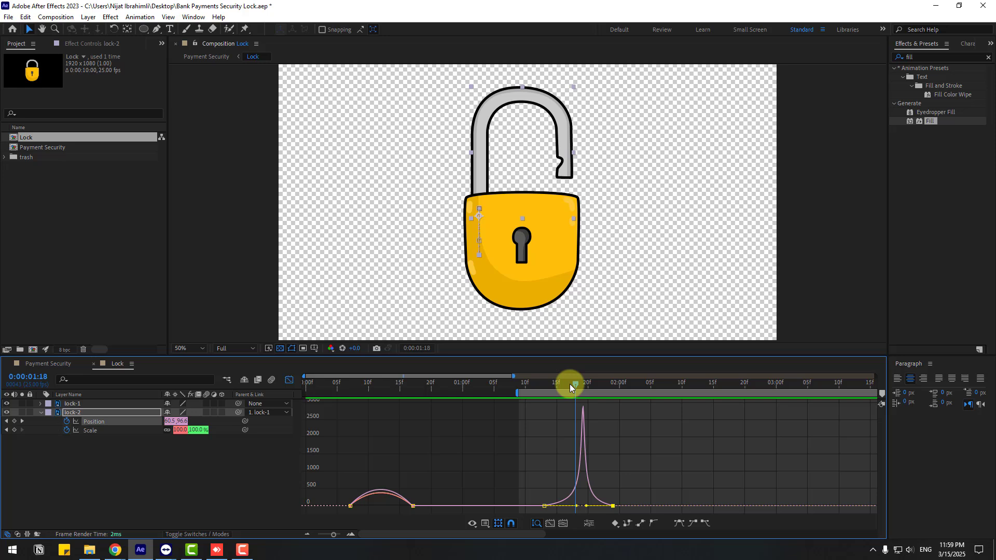
# Select lock-1 and scrub from 1:13, shackle open, to 1:21 where it closes
pyautogui.click(289, 381)
pyautogui.click(73, 405)
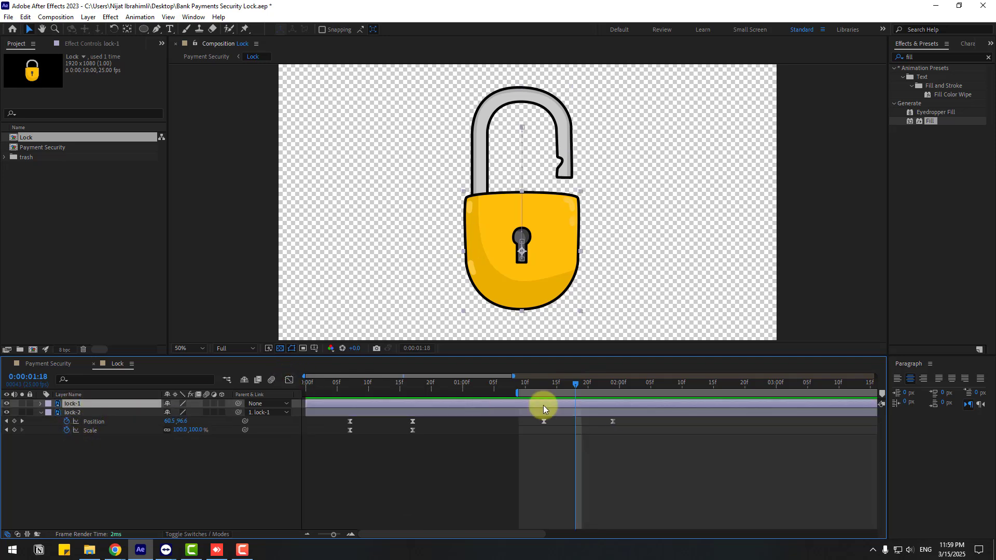
pyautogui.click(545, 384)
pyautogui.moveTo(548, 386); pyautogui.dragTo(596, 388)
# Keyframe lock-1's Position at 1:21, then nudge Y to 741, 723 and 735 every ten frames
pyautogui.press('p')
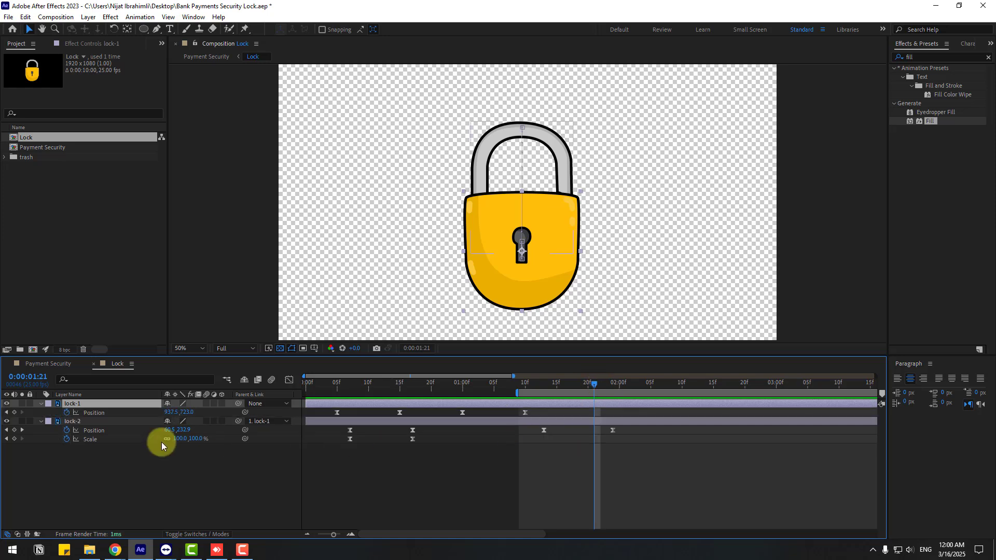
pyautogui.click(14, 412)
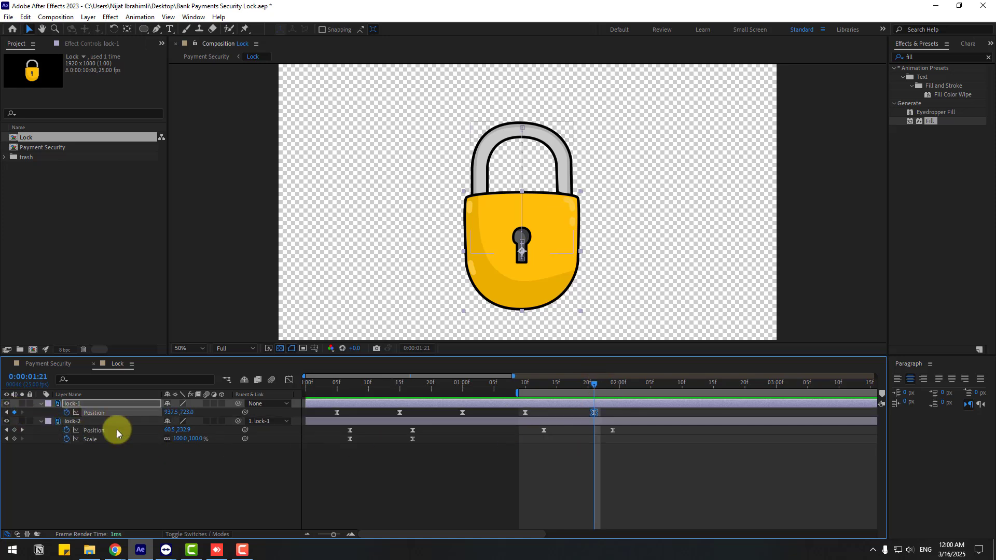
pyautogui.hotkey('shift', 'pagedown')
pyautogui.press('Down')
pyautogui.press('Down')
pyautogui.press('Down')
pyautogui.press('Down')
pyautogui.press('Down')
pyautogui.press('Down')
pyautogui.press('Down')
pyautogui.press('Down')
pyautogui.press('Down')
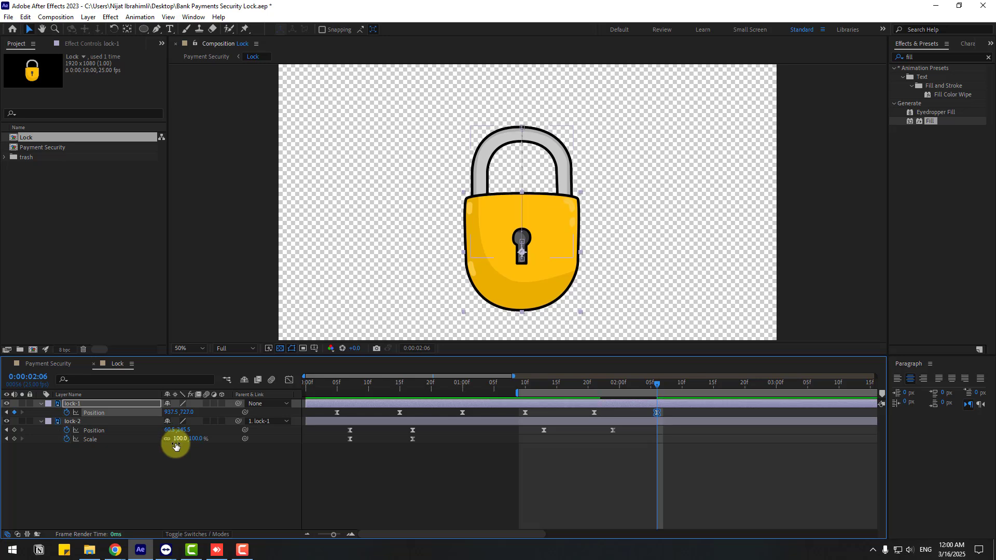
pyautogui.hotkey('shift', 'pagedown')
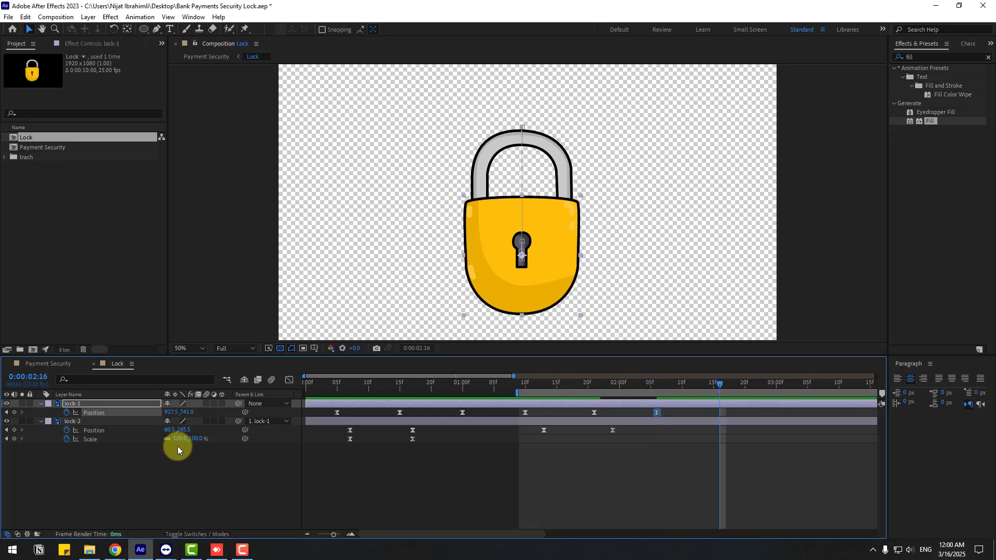
pyautogui.press('Up')
pyautogui.press('Up')
pyautogui.press('Up')
pyautogui.press('Up')
pyautogui.press('Up')
pyautogui.press('Up')
pyautogui.press('Up')
pyautogui.press('Up')
pyautogui.press('Up')
pyautogui.hotkey('shift', 'pagedown')
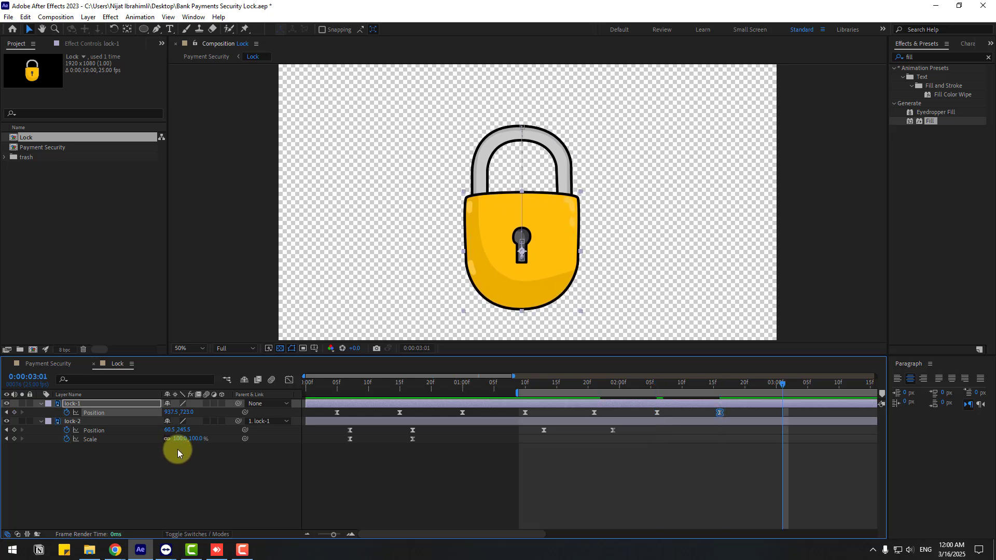
pyautogui.press('Down')
pyautogui.press('Down')
pyautogui.press('Down')
pyautogui.press('Down')
pyautogui.press('Down')
pyautogui.press('Down')
pyautogui.press('Down')
pyautogui.press('Down')
pyautogui.press('Down')
pyautogui.press('Down')
pyautogui.press('Down')
pyautogui.press('Down')
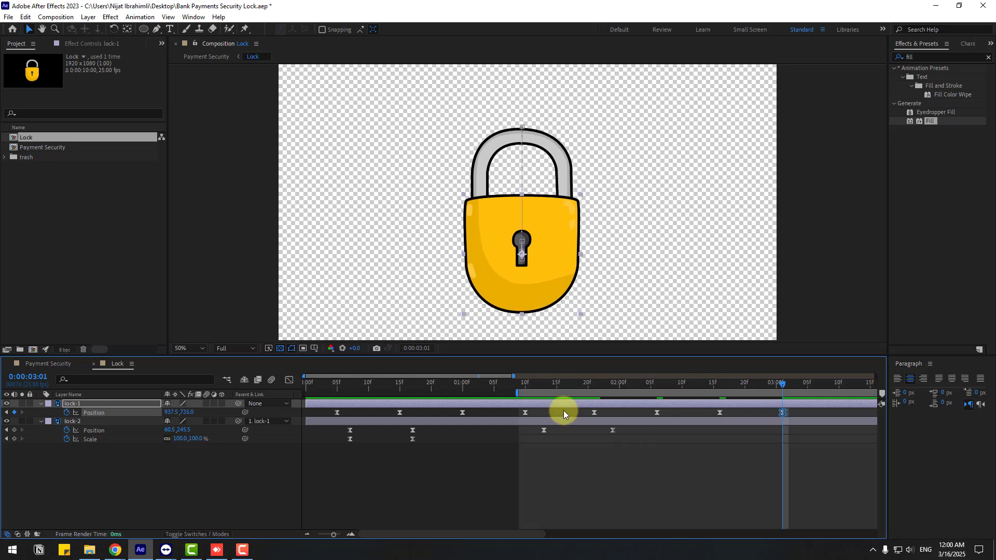
# Compress the bounce keyframes closer together, shift them to start near 1:22, and preview the timing
pyautogui.press('space')
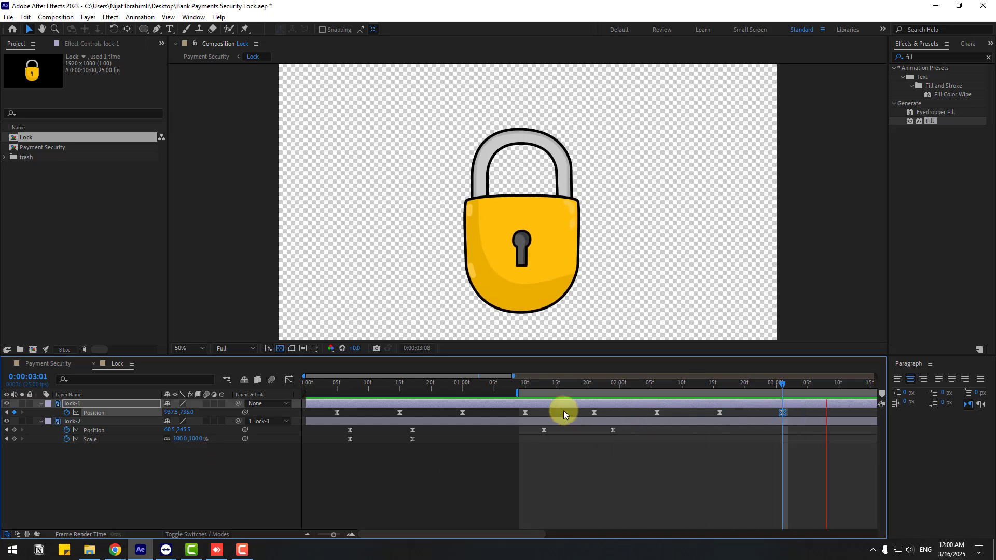
pyautogui.press('space')
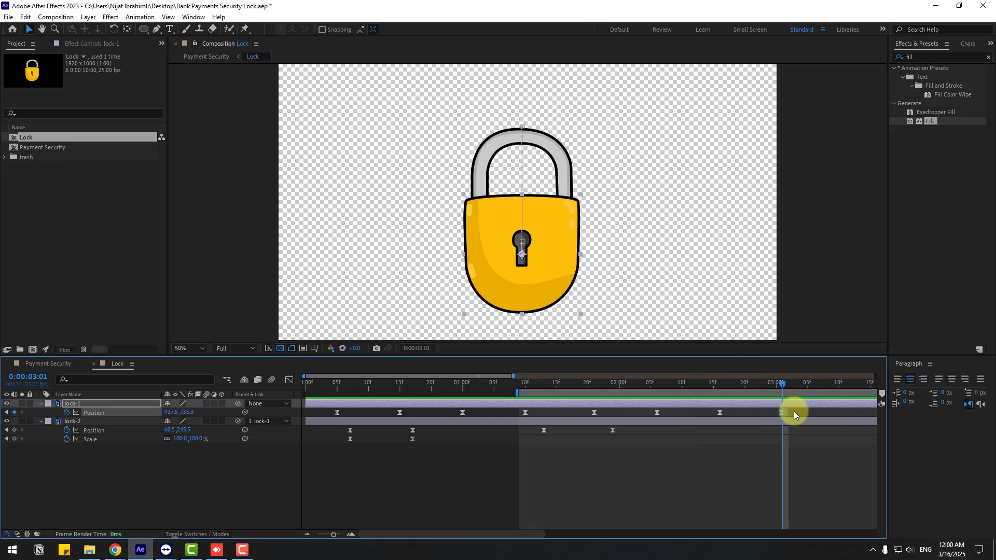
pyautogui.moveTo(644, 416); pyautogui.dragTo(642, 413)
pyautogui.moveTo(602, 378)
pyautogui.mouseDown()
pyautogui.moveTo(629, 383)
pyautogui.moveTo(589, 385)
pyautogui.moveTo(606, 384)
pyautogui.mouseUp()
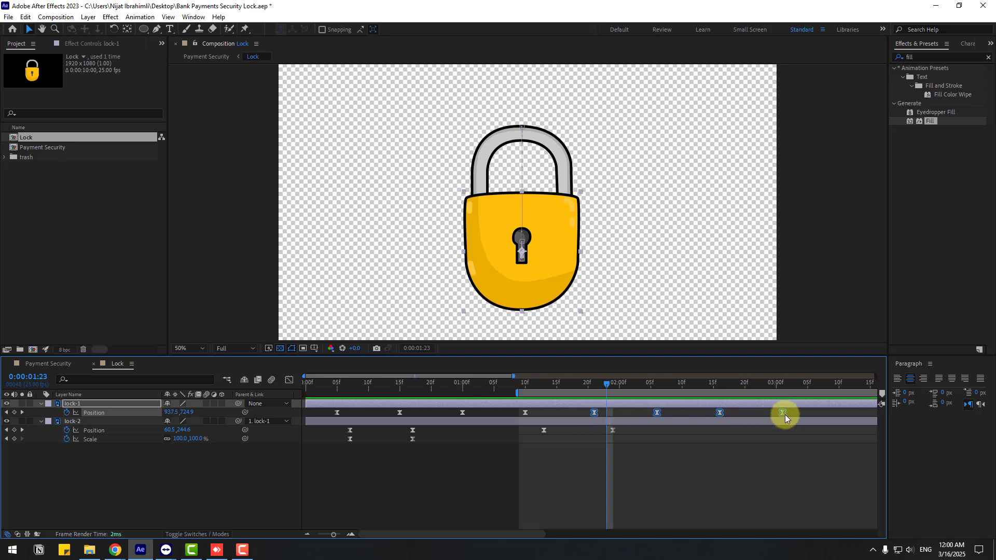
pyautogui.moveTo(785, 415); pyautogui.dragTo(709, 416)
pyautogui.moveTo(586, 385); pyautogui.dragTo(639, 389)
pyautogui.moveTo(592, 413)
pyautogui.mouseDown()
pyautogui.moveTo(602, 414)
pyautogui.moveTo(590, 412)
pyautogui.mouseUp()
pyautogui.press('space')
pyautogui.press('space')
pyautogui.press('space')
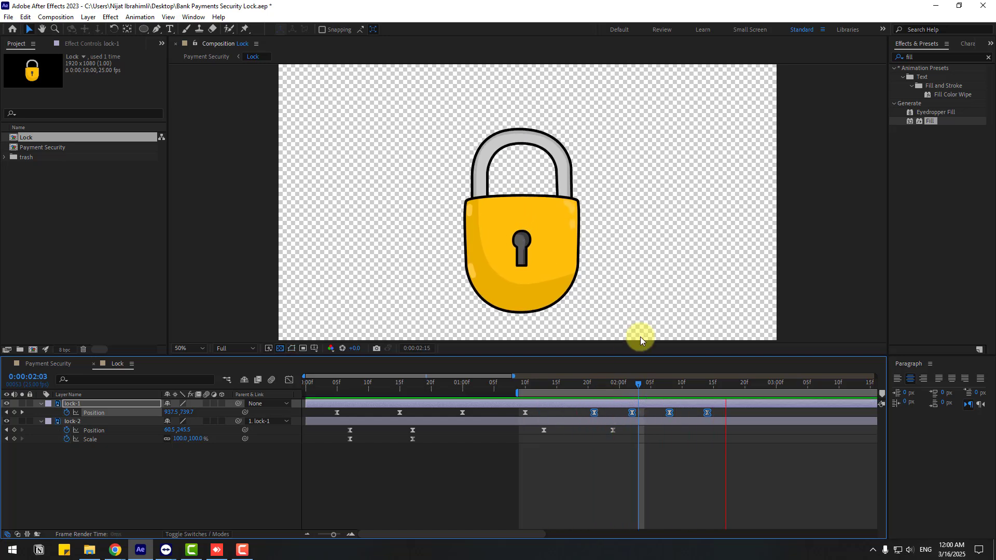
pyautogui.press('space')
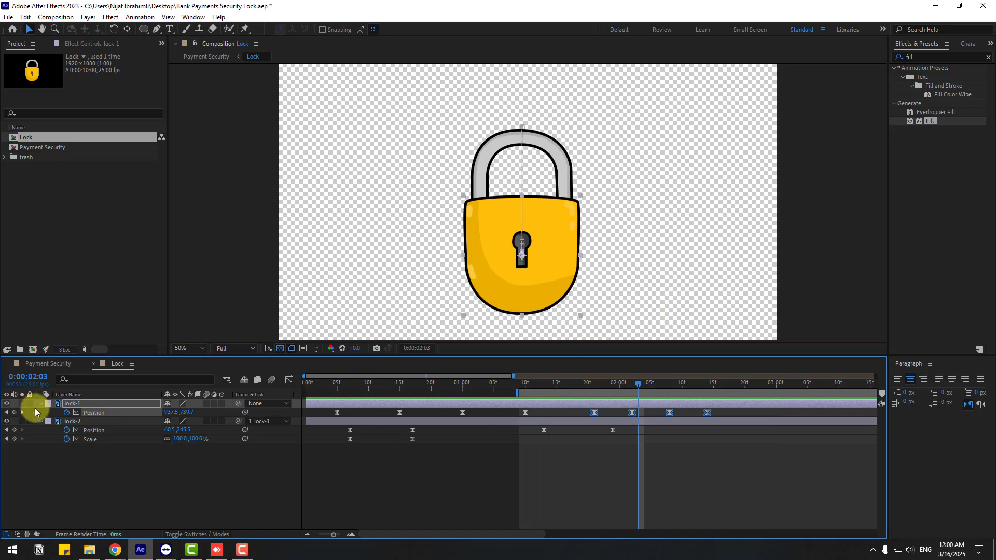
# Reveal lock-1's Rotation, key 35° at the start and tilt the lock to -10° around frame 14
pyautogui.click(73, 405)
pyautogui.hotkey('shift', 'r')
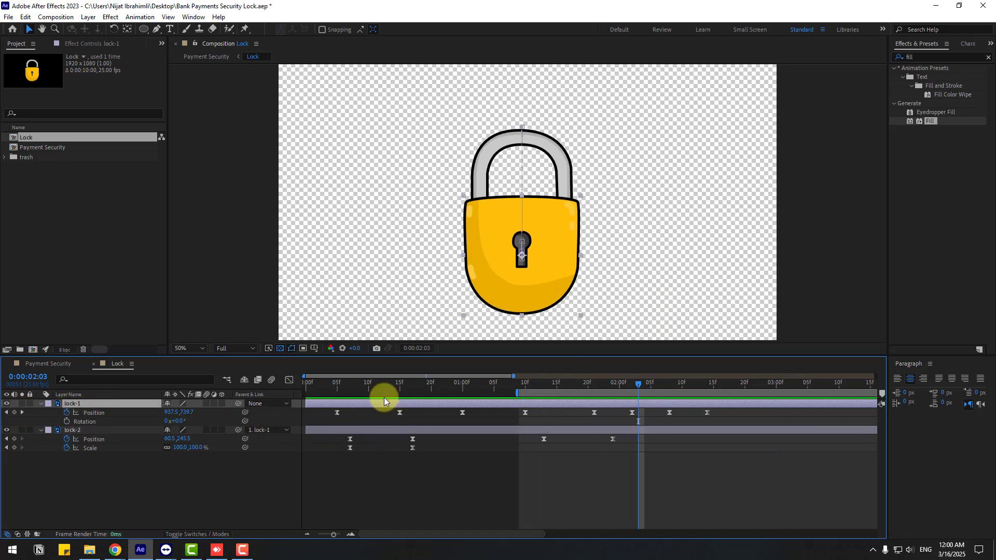
pyautogui.click(318, 393)
pyautogui.moveTo(314, 397)
pyautogui.mouseDown()
pyautogui.moveTo(330, 394)
pyautogui.moveTo(301, 395)
pyautogui.mouseUp()
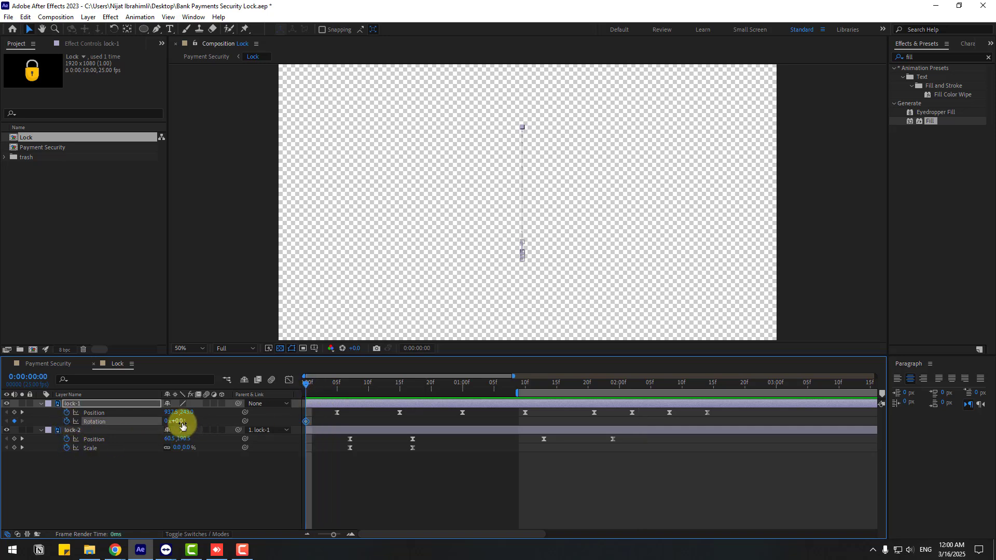
pyautogui.press('Return')
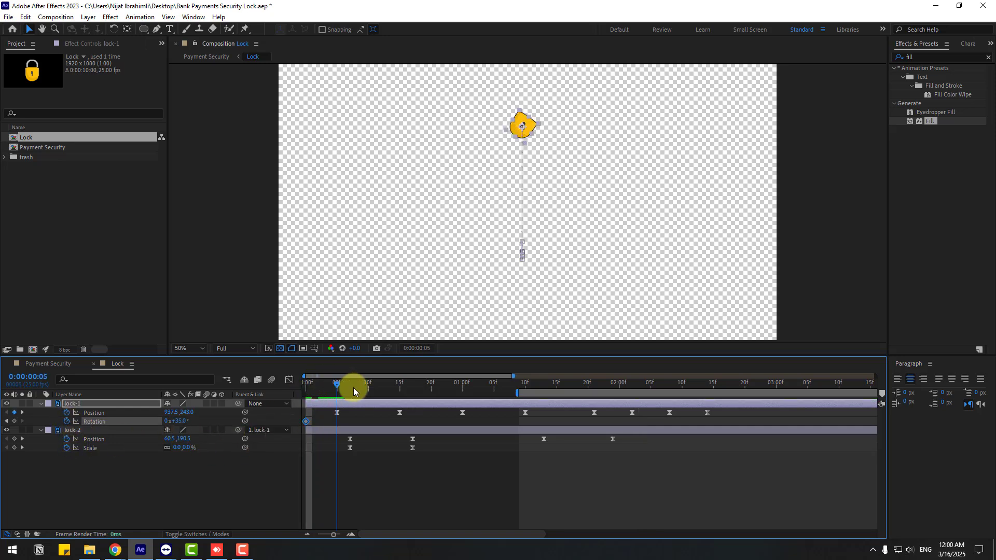
pyautogui.moveTo(353, 387); pyautogui.dragTo(395, 389)
pyautogui.moveTo(182, 421); pyautogui.dragTo(160, 422)
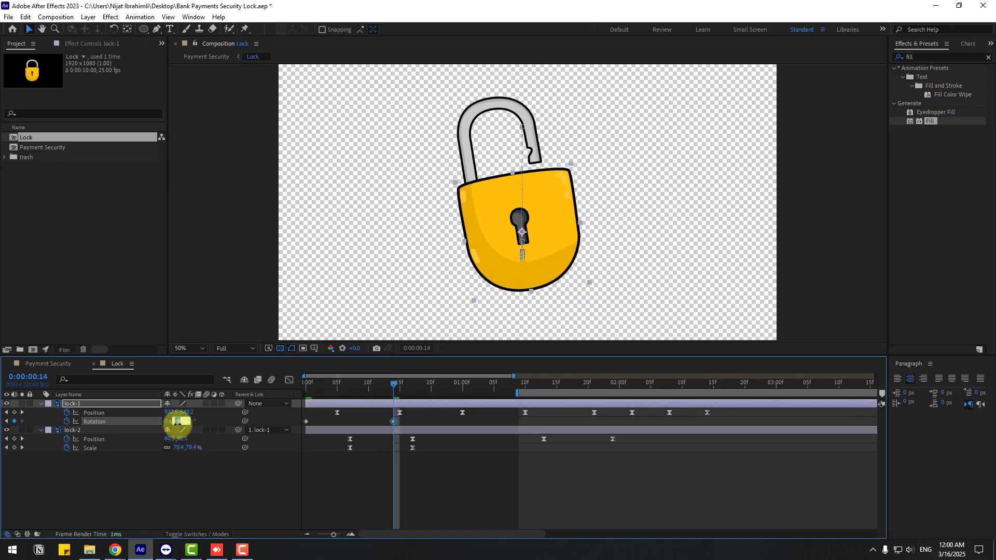
pyautogui.click(409, 433)
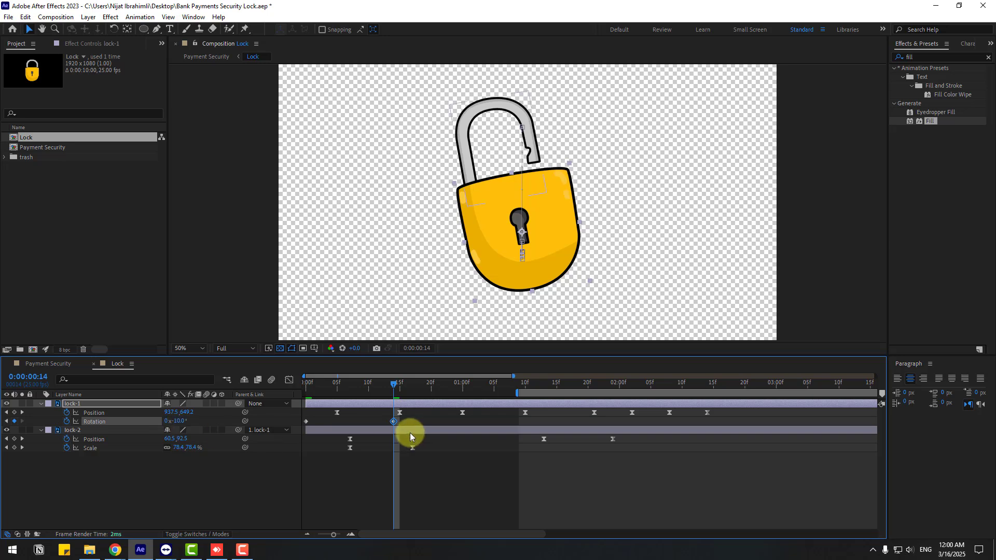
# Set the lock's rotation back to 0° ten frames later, at frame 34
pyautogui.moveTo(407, 386); pyautogui.dragTo(457, 387)
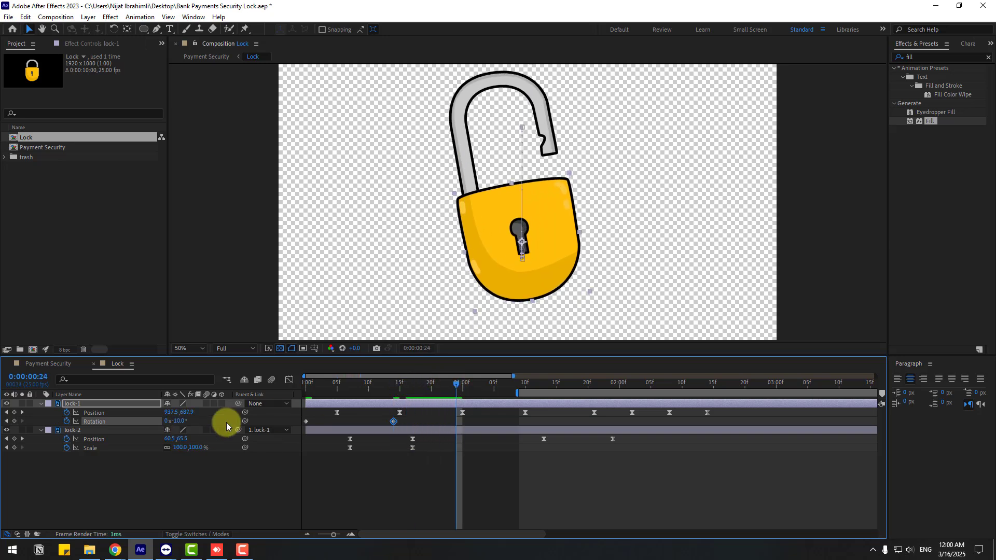
pyautogui.press('Return')
pyautogui.hotkey('shift', 'pagedown')
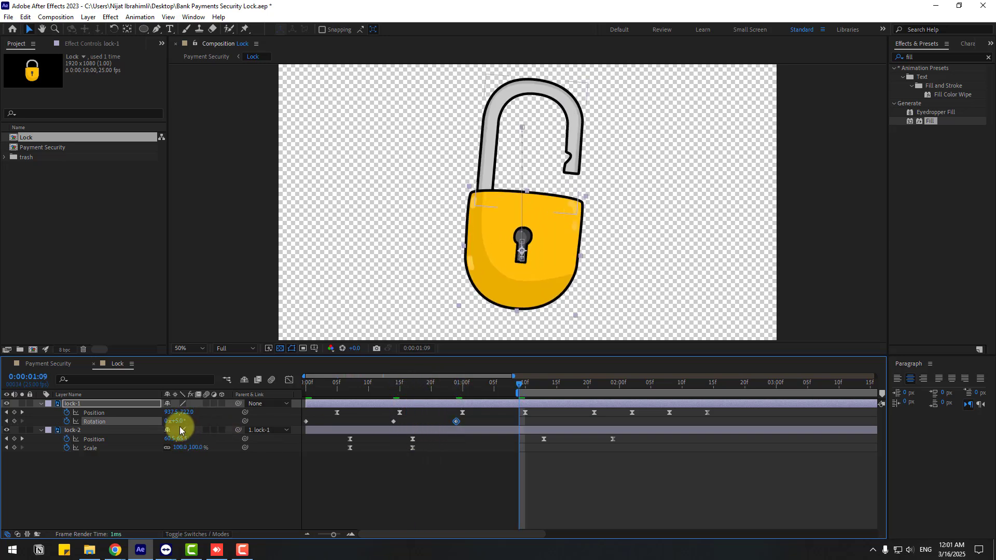
pyautogui.click(180, 421)
pyautogui.write('0')
pyautogui.press('Return')
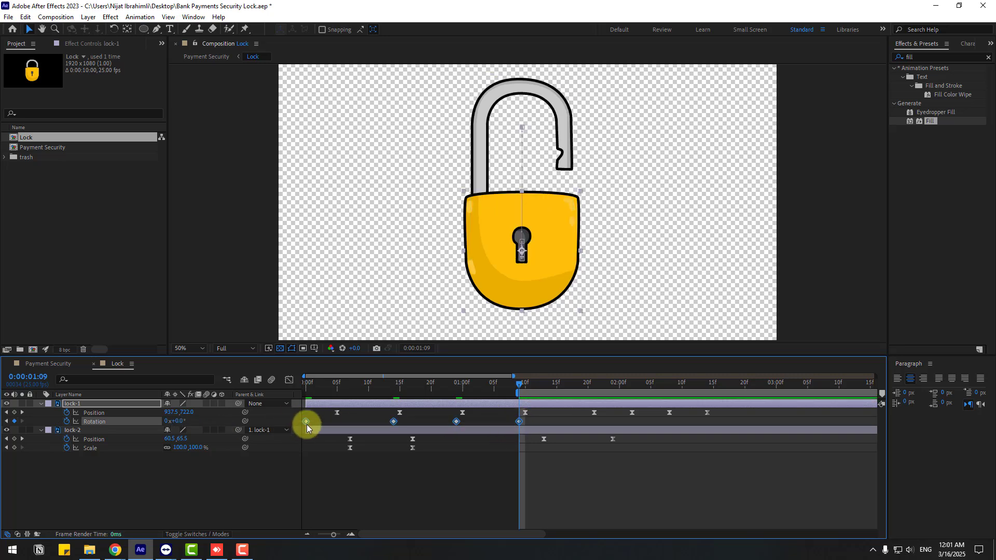
# Apply Easy Ease to the rotation keyframes and preview the lock
pyautogui.rightClick(306, 423)
pyautogui.moveTo(312, 417)
pyautogui.click(491, 449)
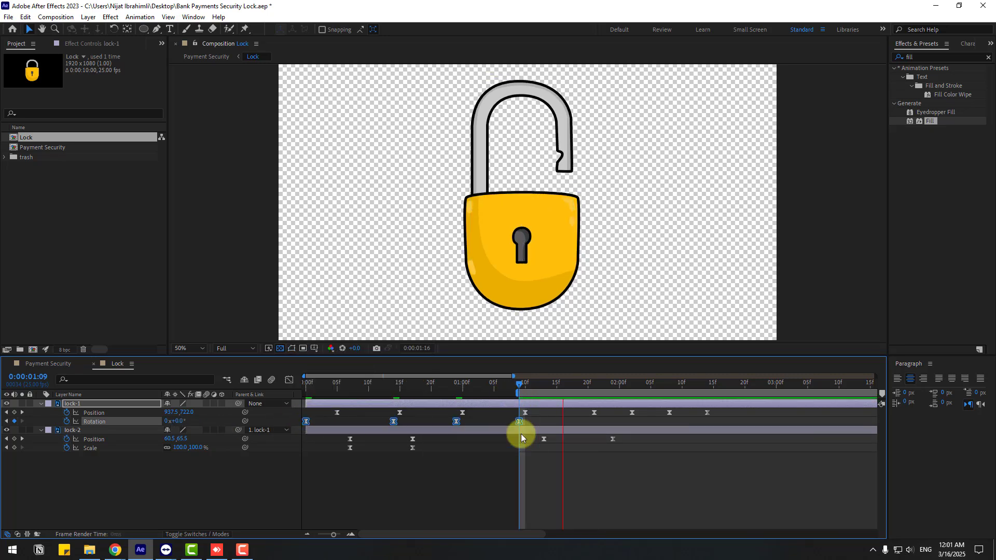
pyautogui.press('space')
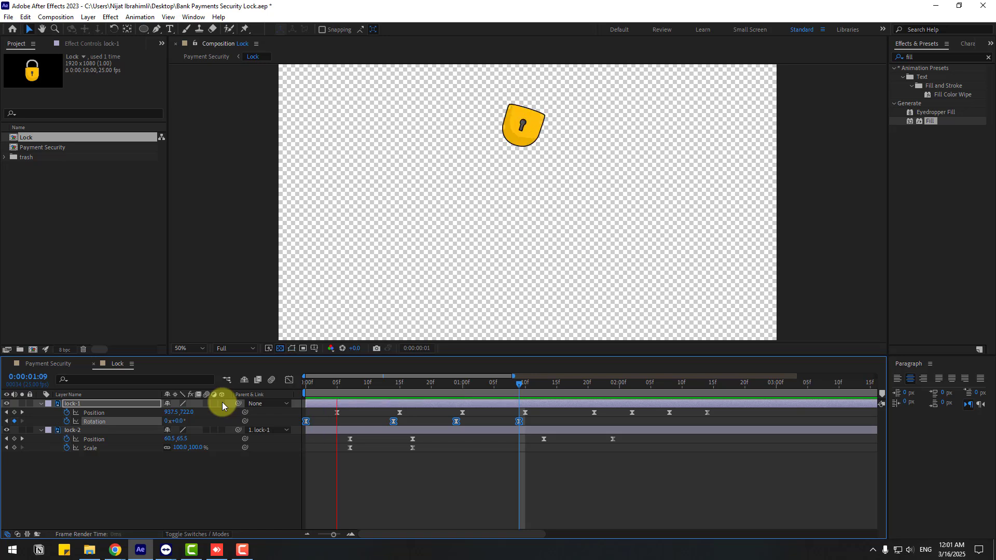
# In Payment Security, add a Position keyframe for the card layer at 3:05
pyautogui.click(45, 364)
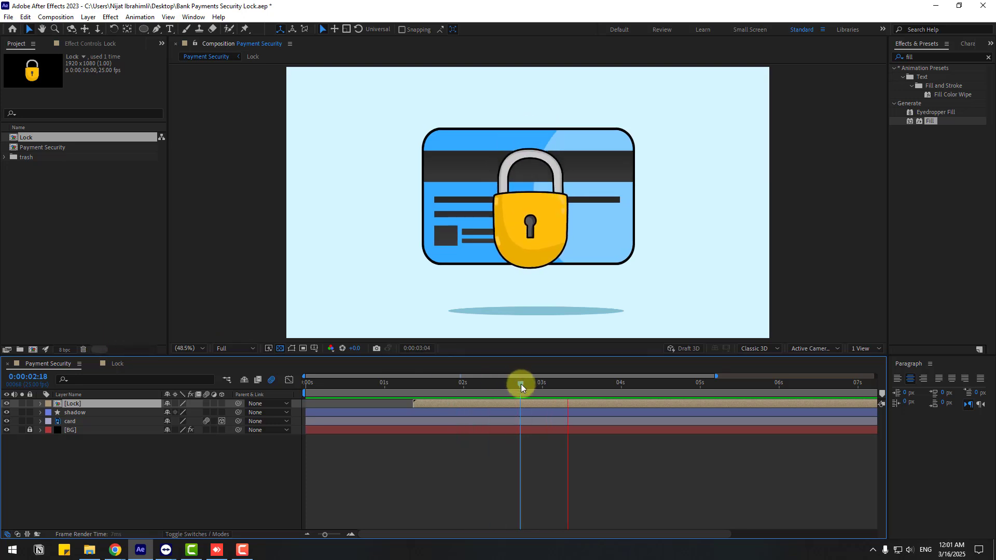
pyautogui.moveTo(521, 384); pyautogui.dragTo(558, 384)
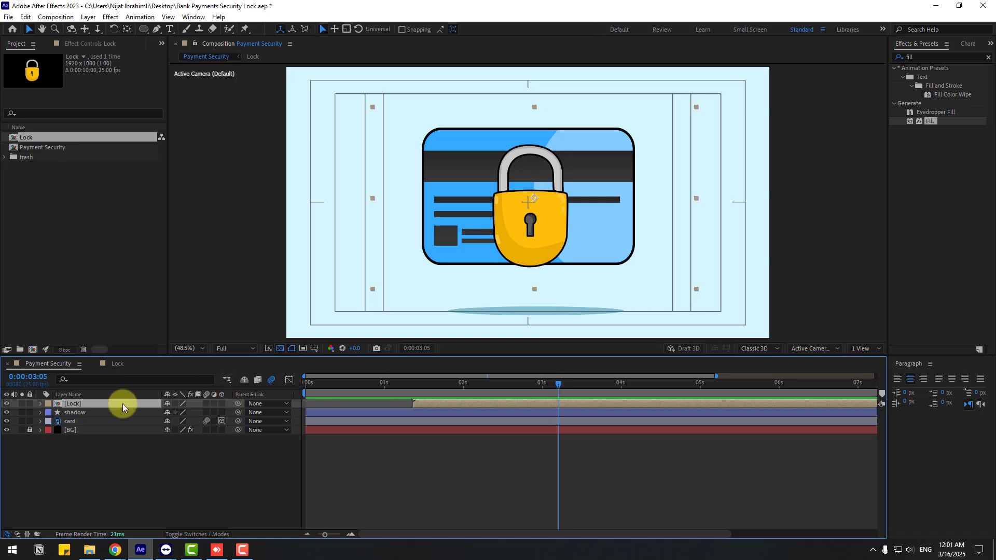
pyautogui.click(73, 422)
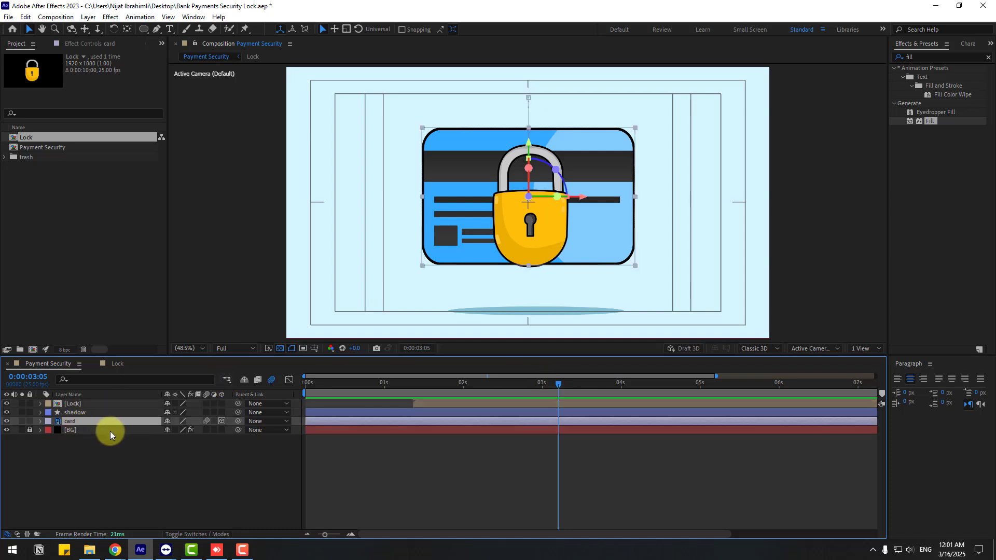
pyautogui.press('p')
pyautogui.click(15, 430)
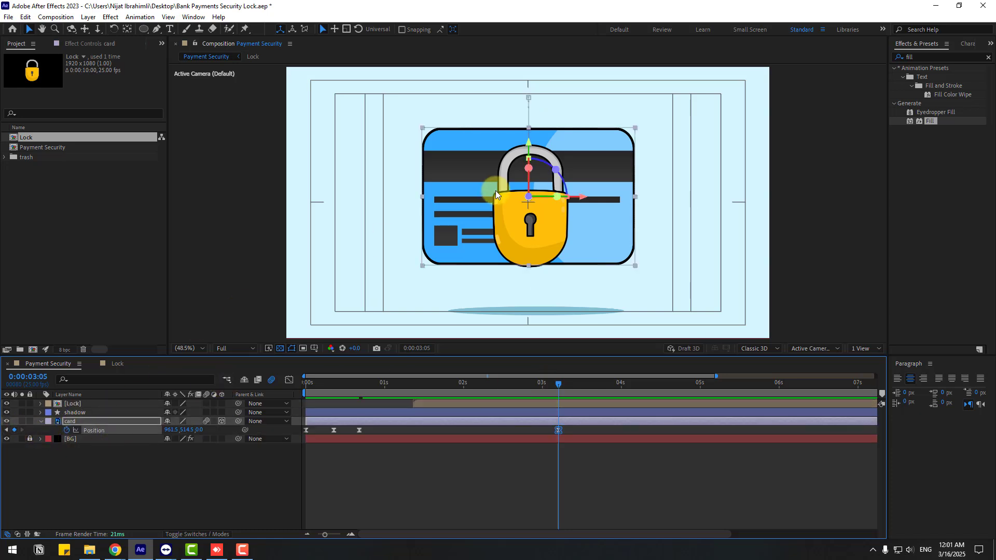
pyautogui.scroll(1, 470, 220)
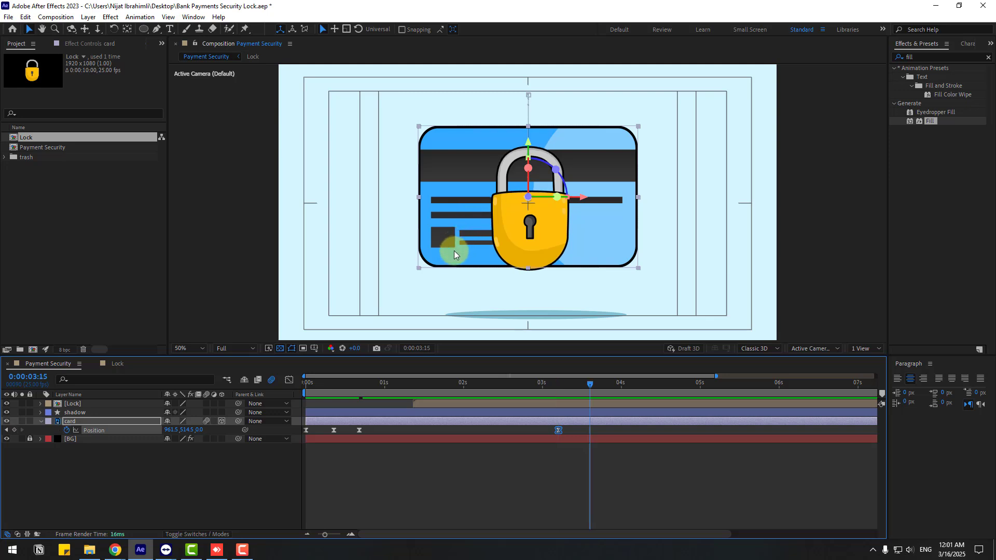
# Nudge the card down at 3:15, up higher at 4:00, and down again at 4:10
pyautogui.hotkey('shift', 'Down')
pyautogui.hotkey('shift', 'Down')
pyautogui.press('Up')
pyautogui.press('Up')
pyautogui.press('Up')
pyautogui.press('Up')
pyautogui.press('Up')
pyautogui.press('Up')
pyautogui.press('Up')
pyautogui.press('Up')
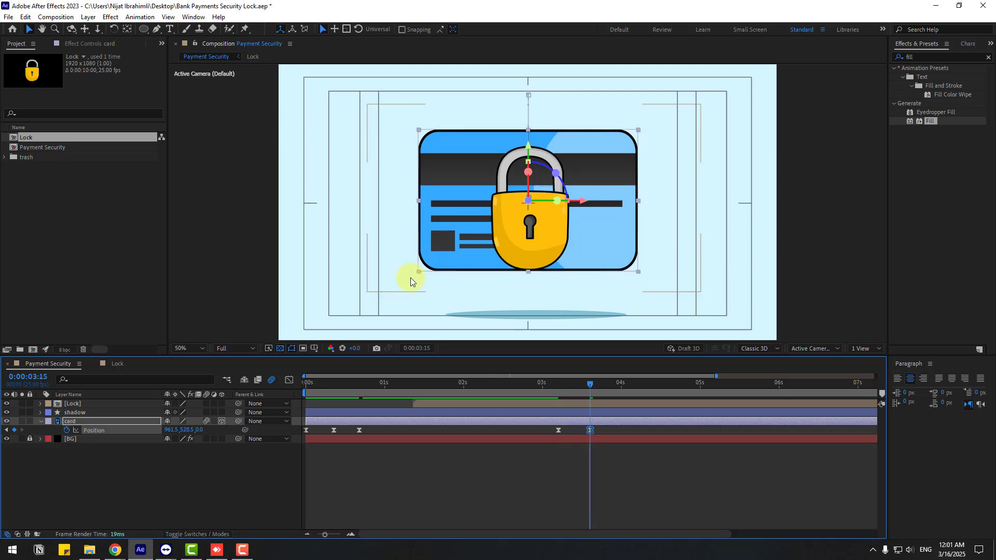
pyautogui.hotkey('shift', 'pagedown')
pyautogui.hotkey('shift', 'Up')
pyautogui.press('Up')
pyautogui.press('Up')
pyautogui.press('Up')
pyautogui.press('Up')
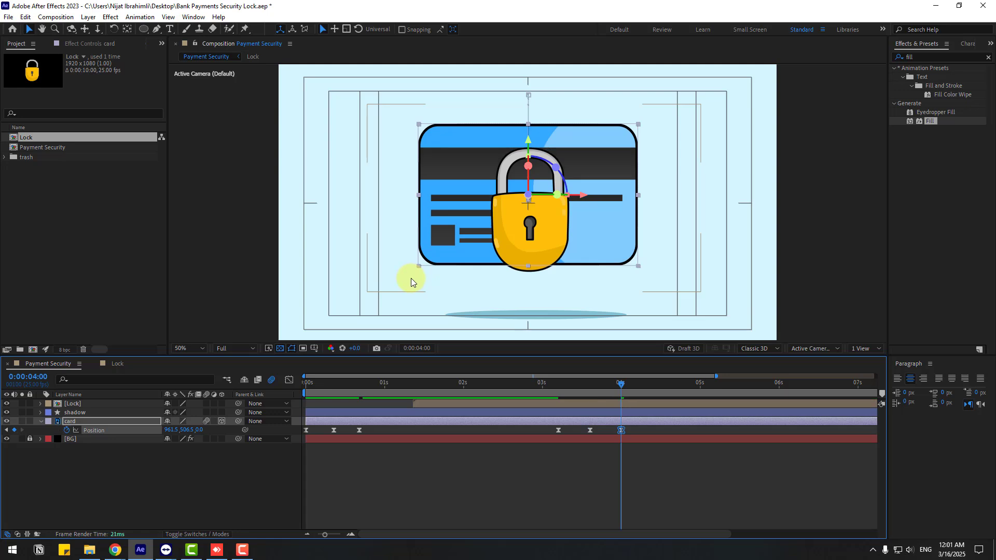
pyautogui.hotkey('shift', 'pagedown')
pyautogui.hotkey('shift', 'Down')
pyautogui.press('Down')
pyautogui.press('Down')
pyautogui.press('Down')
pyautogui.press('Down')
pyautogui.press('Down')
pyautogui.press('Down')
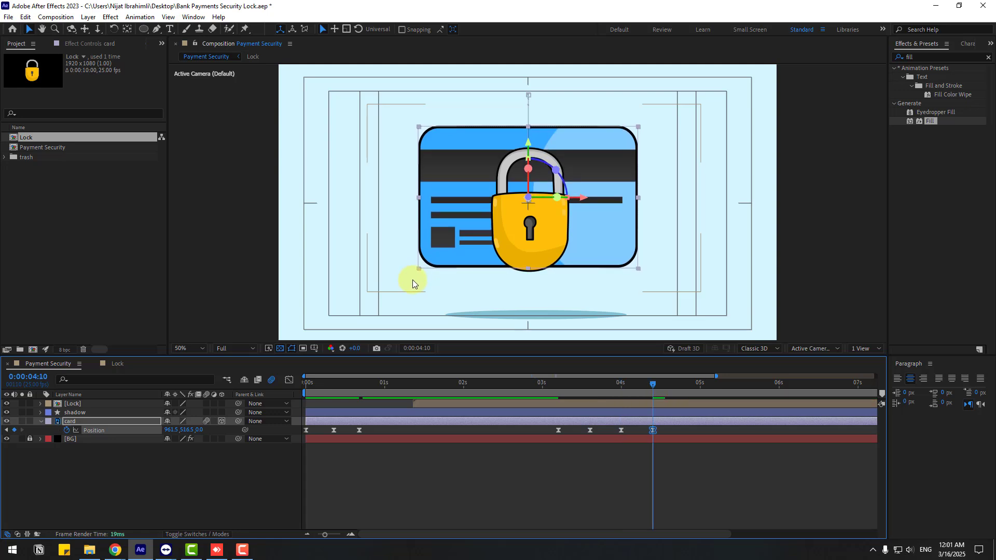
# Preview the card shake from about 3 seconds, undoing an accidental keyframe shift
pyautogui.moveTo(302, 394); pyautogui.dragTo(547, 396)
pyautogui.press('space')
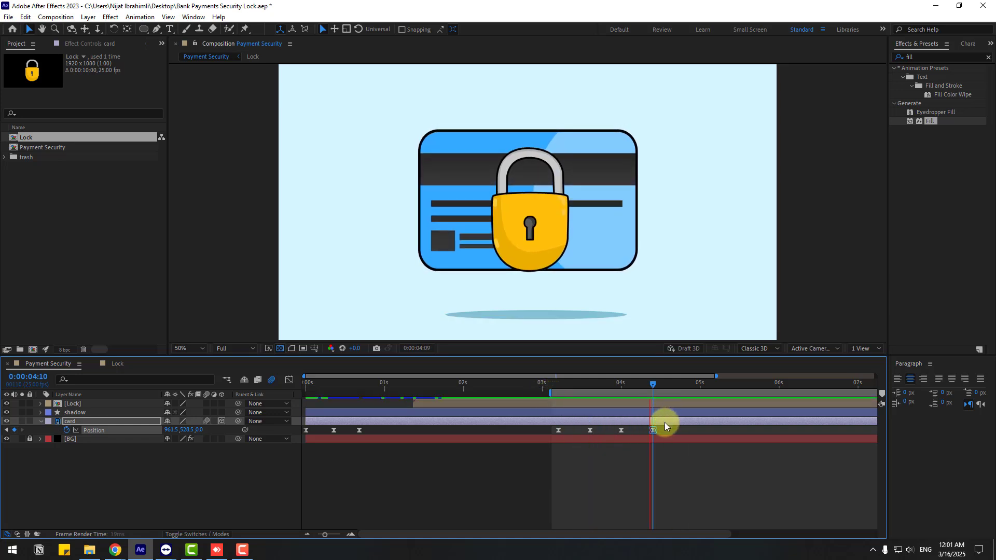
pyautogui.moveTo(666, 425); pyautogui.dragTo(603, 431)
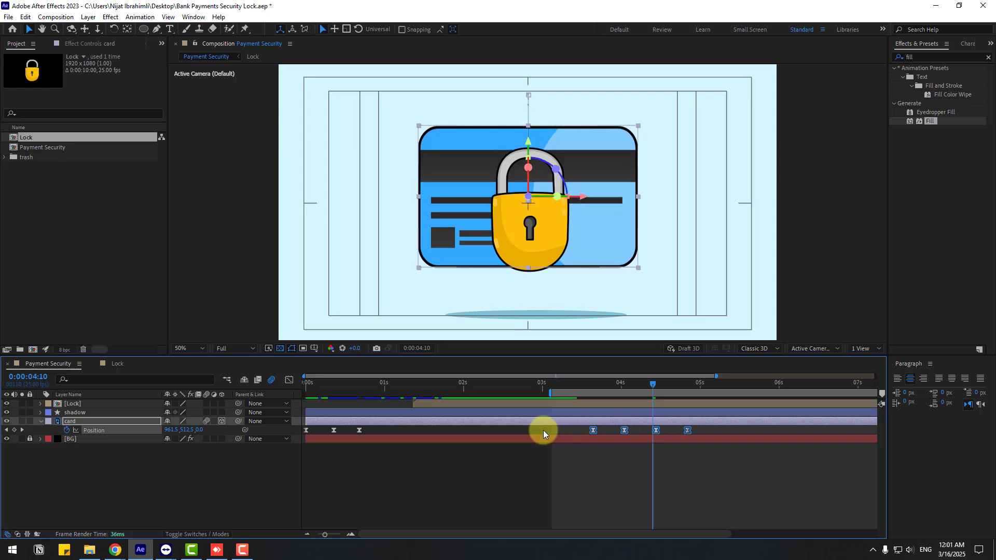
pyautogui.press('space')
pyautogui.press('space')
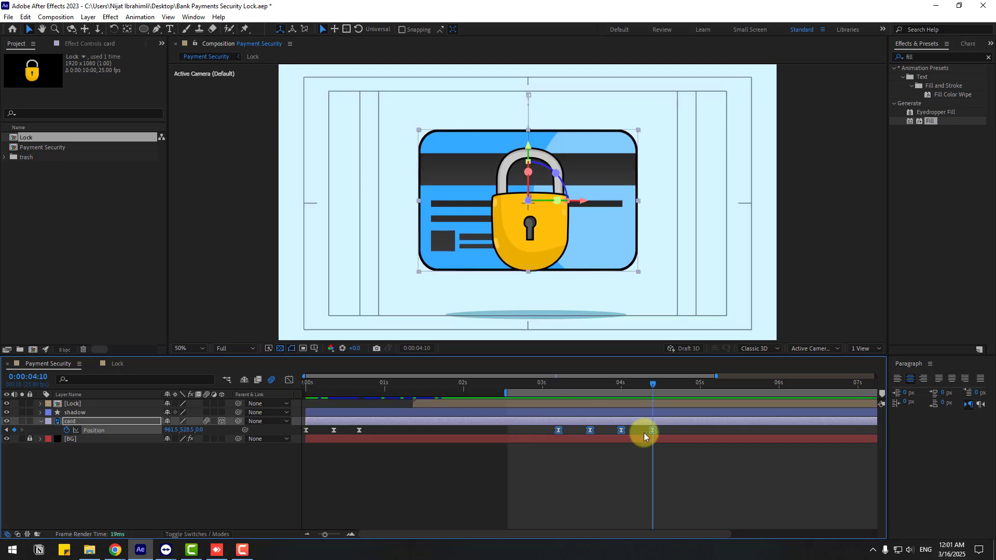
pyautogui.hotkey('ctrl', 'z')
pyautogui.hotkey('ctrl', 'z')
pyautogui.hotkey('ctrl', 'z')
# Apply Easy Ease to the card's four new Position keyframes and preview the result
pyautogui.keyDown('ctrl'); pyautogui.click(558, 432); pyautogui.keyUp('ctrl')
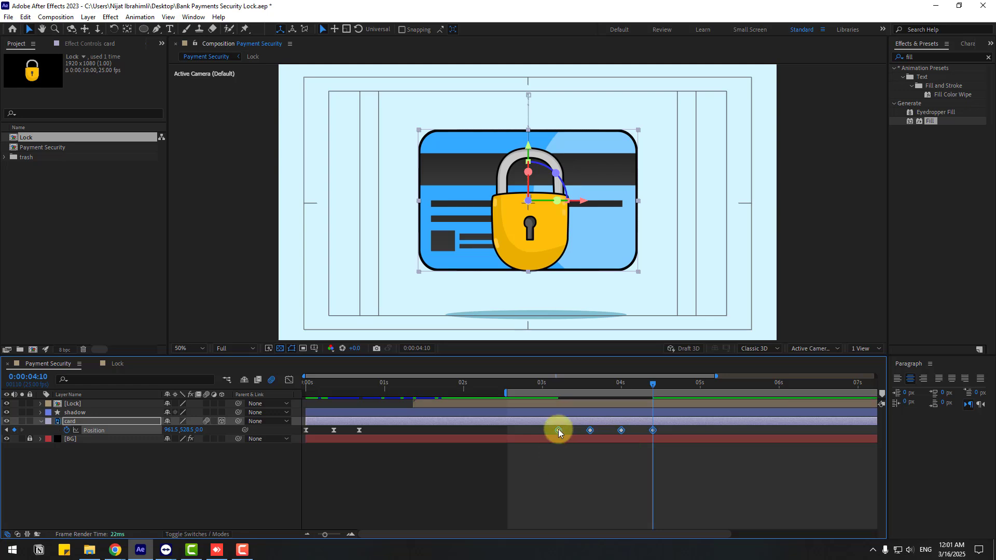
pyautogui.rightClick(558, 431)
pyautogui.moveTo(570, 425)
pyautogui.click(687, 456)
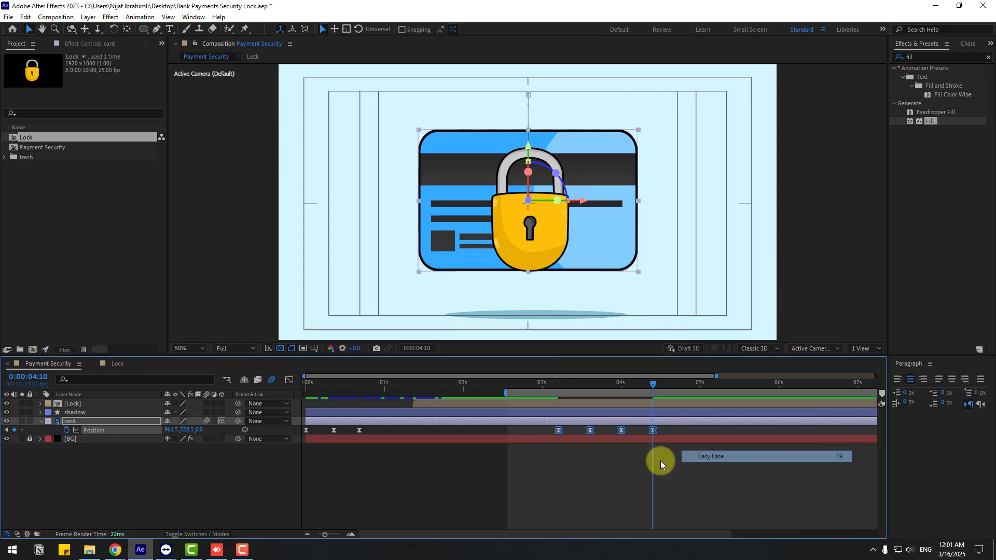
pyautogui.press('space')
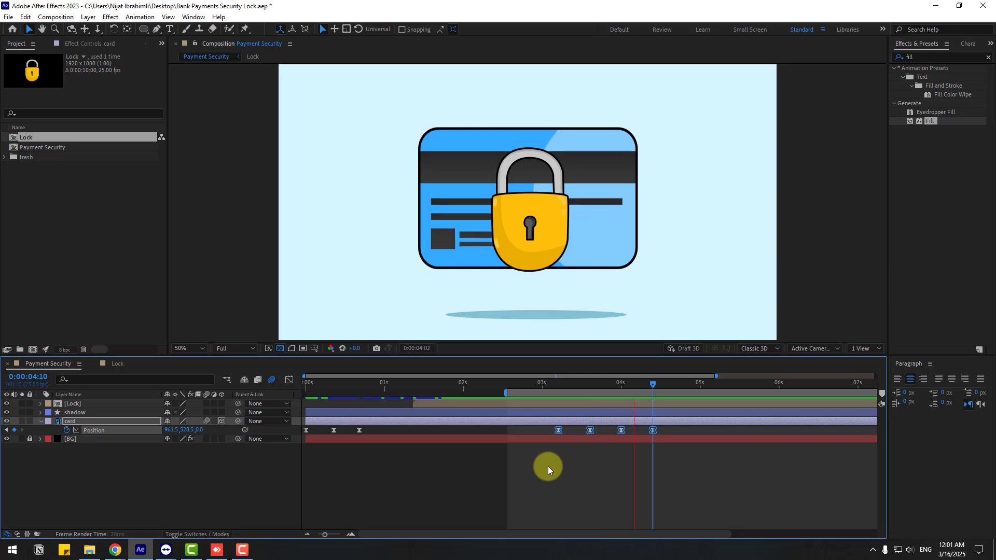
pyautogui.press('space')
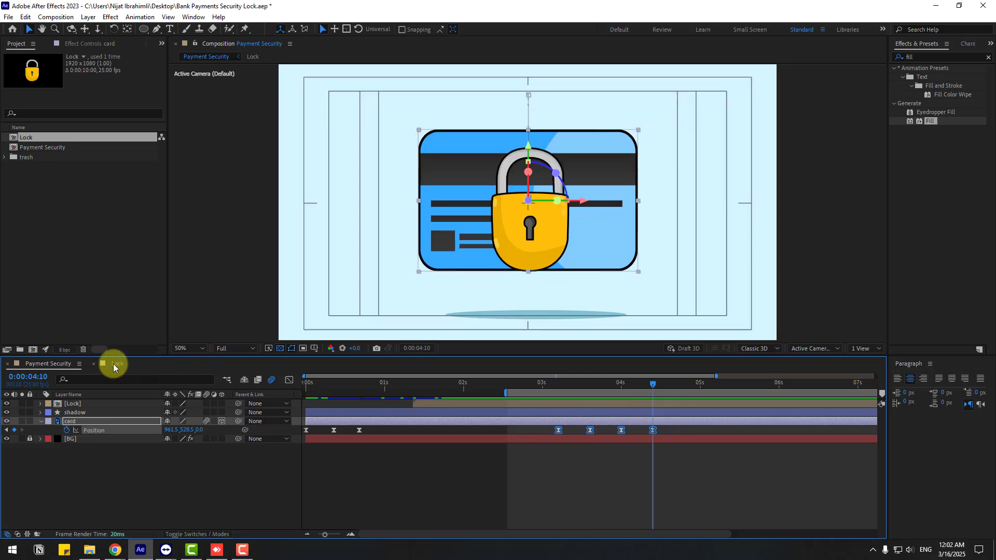
# In the Lock comp, squeeze lock-1's last four Position keyframes closer and preview from frame 17
pyautogui.click(113, 364)
pyautogui.moveTo(714, 411); pyautogui.dragTo(586, 415)
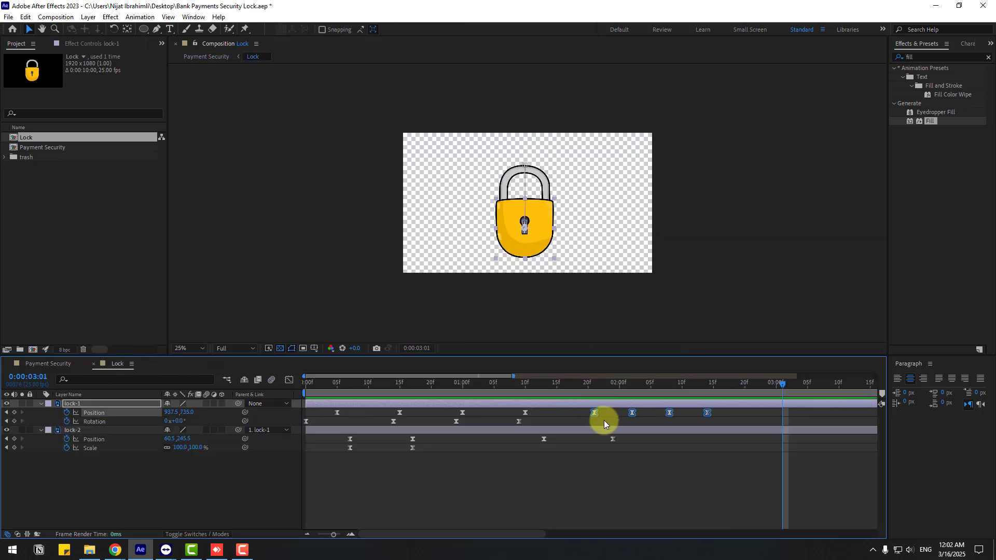
pyautogui.moveTo(706, 414); pyautogui.dragTo(676, 413)
pyautogui.moveTo(303, 392); pyautogui.dragTo(574, 393)
pyautogui.press('space')
# Preview the card and lock together in Payment Security and view the full 10-second timeline
pyautogui.scroll(2, 478, 307)
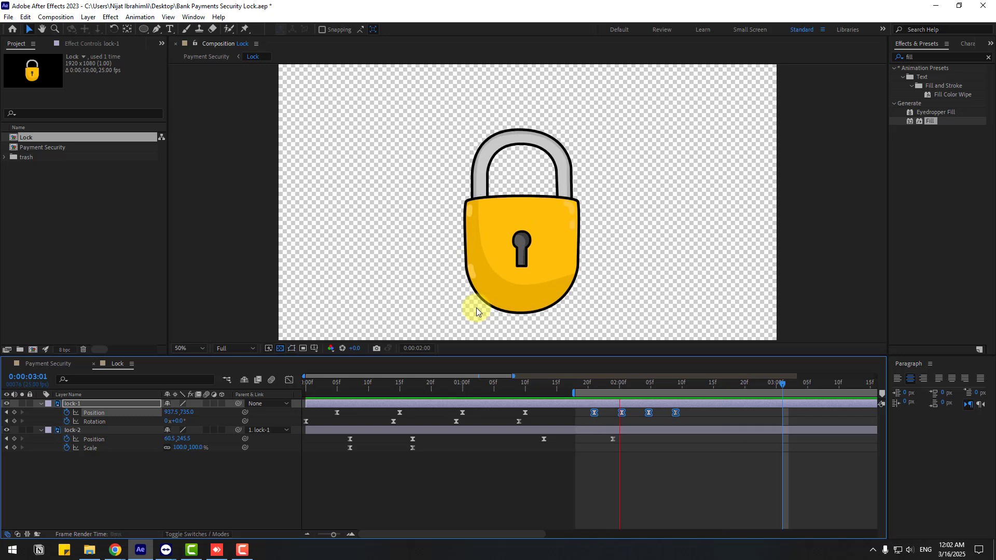
pyautogui.click(37, 364)
pyautogui.press('space')
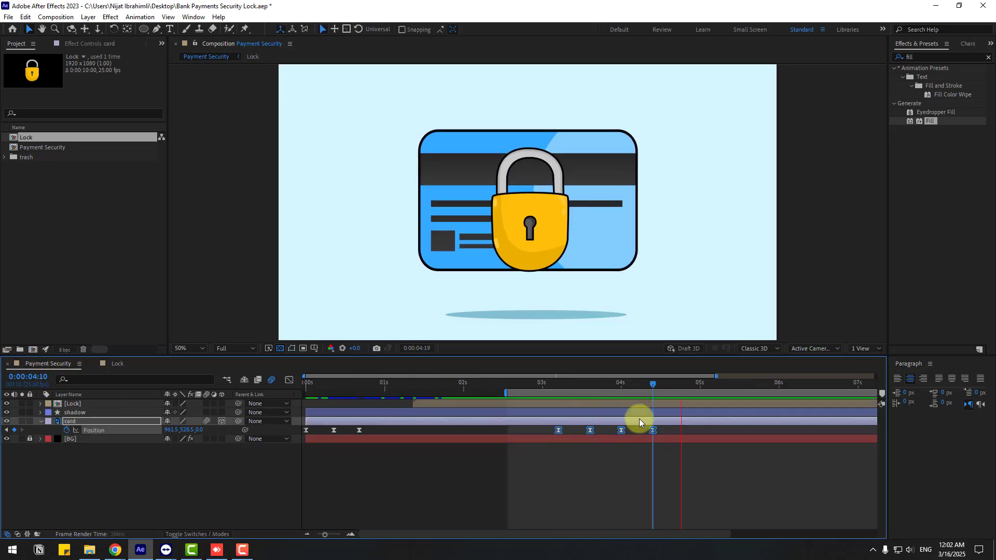
pyautogui.click(643, 404)
pyautogui.press(';')
pyautogui.click(115, 364)
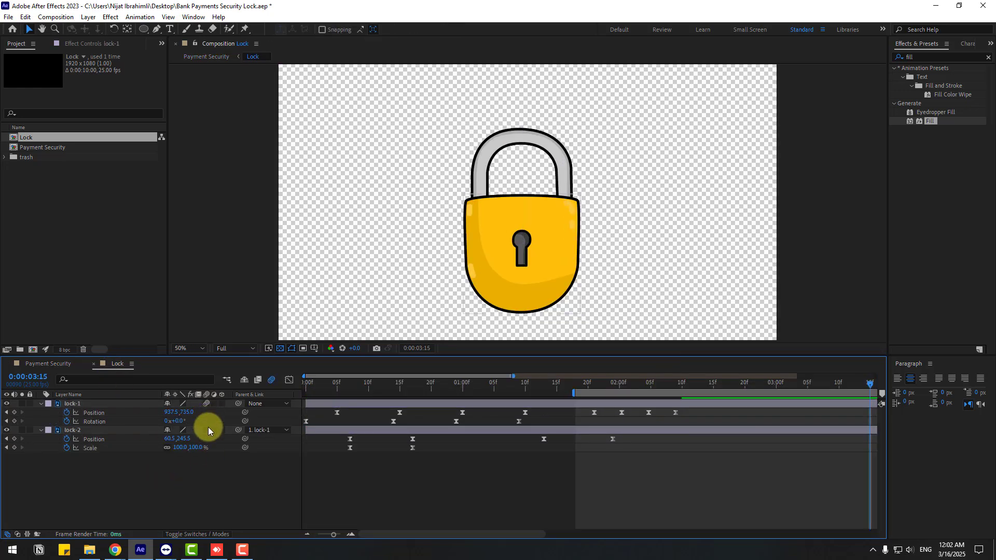
# Save the project with Ctrl+S from Payment Security and play the full card-and-padlock animation
pyautogui.click(44, 362)
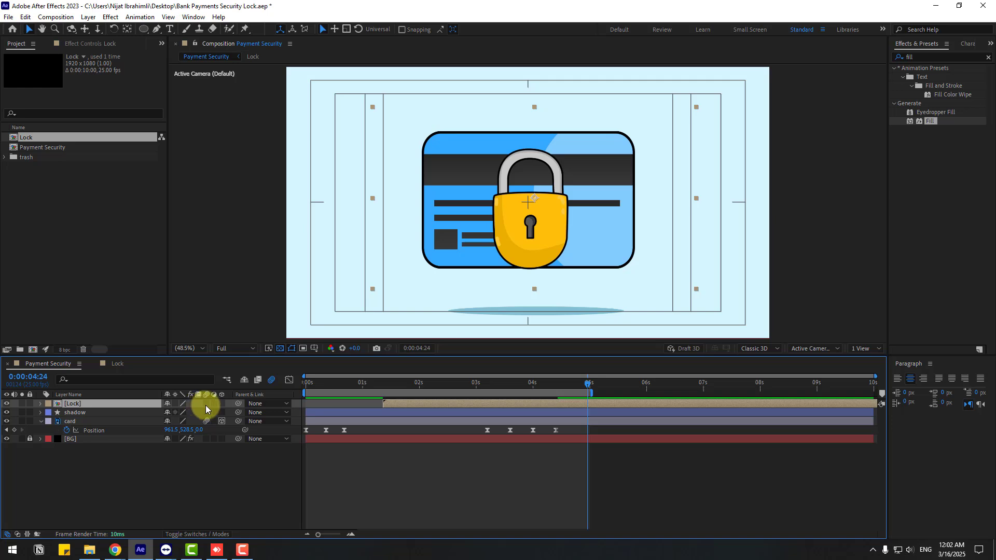
pyautogui.hotkey('ctrl', 's')
pyautogui.press('space')
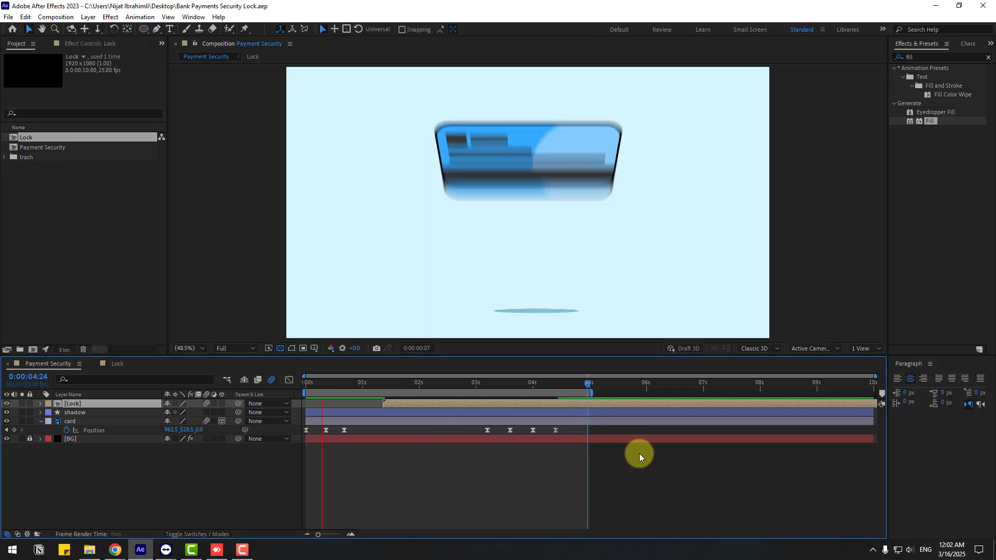